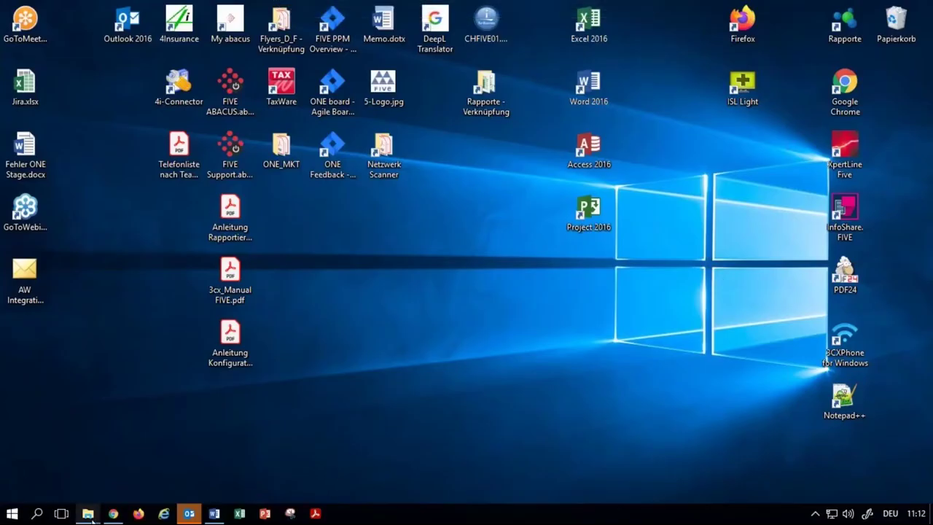
Step: Review the payment notice and payment slip in the 1a_Mobiliar PDF from the _Testdaten_Kopie folder, closing the file when done
mouse_move(88, 514)
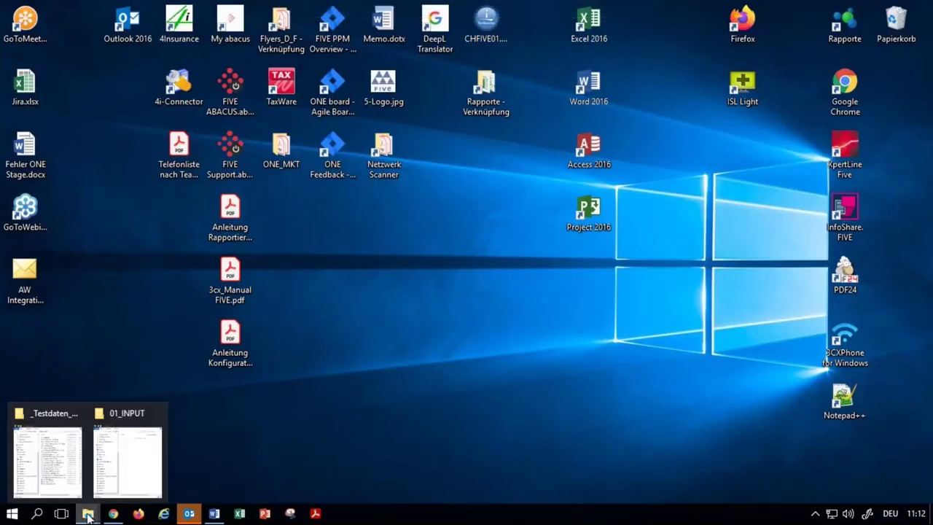
click(64, 462)
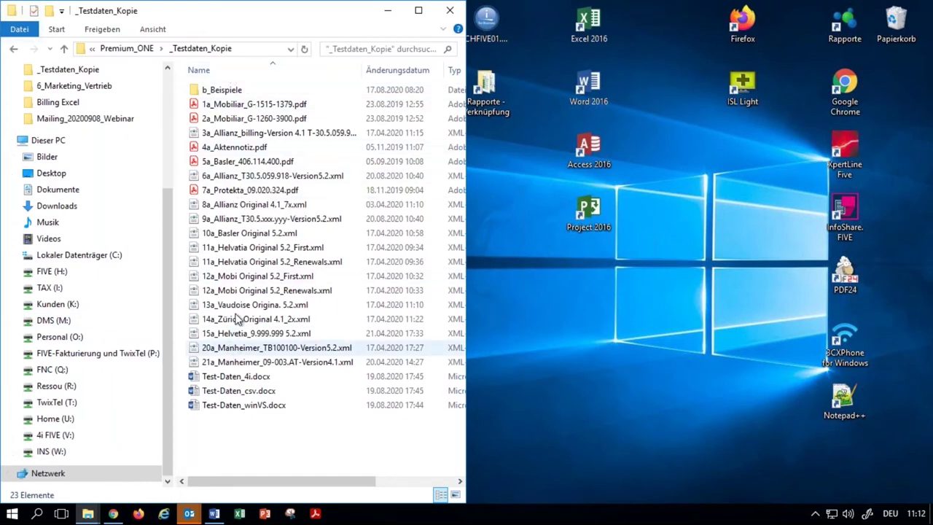
double_click(224, 107)
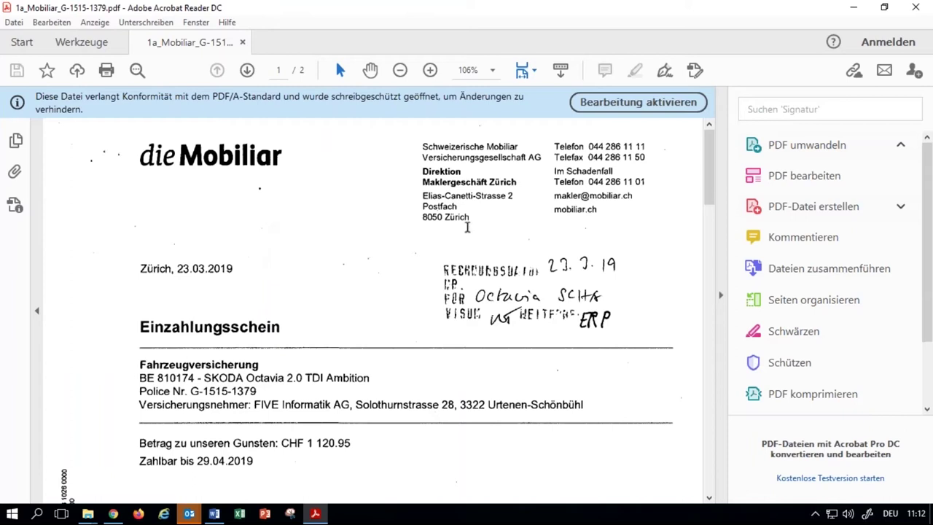
scroll(363, 223, down, 3)
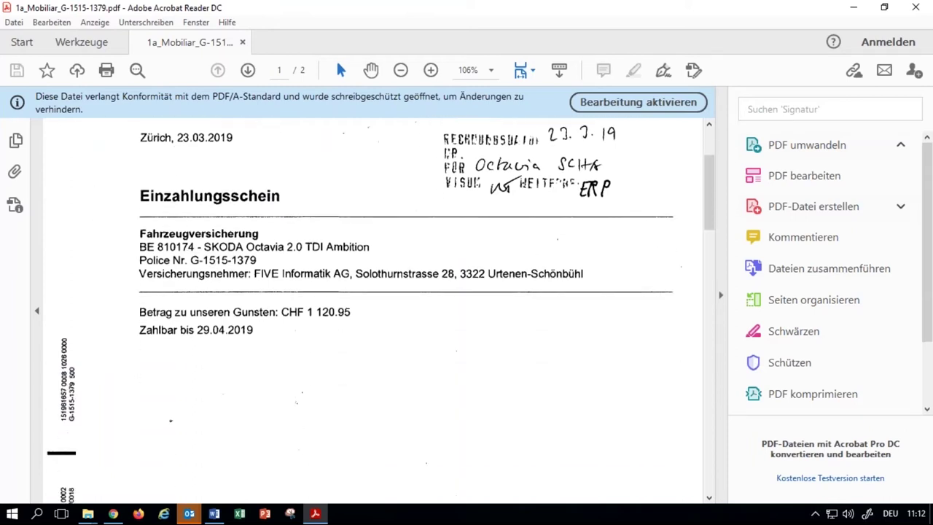
scroll(372, 309, down, 7)
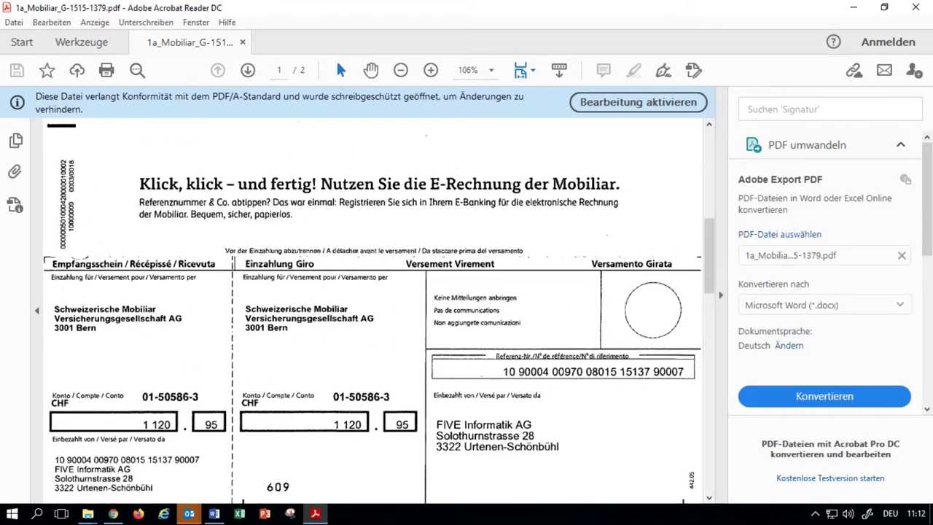
scroll(283, 278, down, 6)
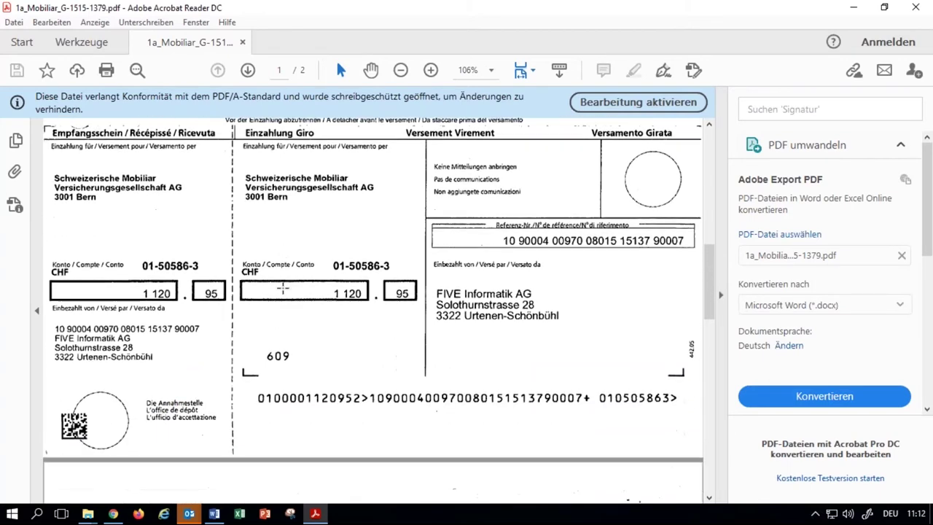
scroll(282, 290, up, 4)
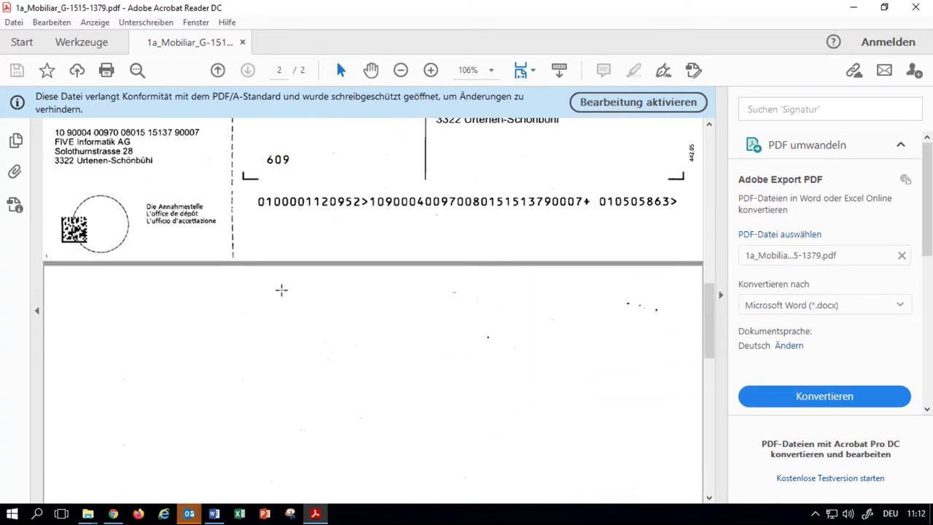
scroll(371, 310, up, 8)
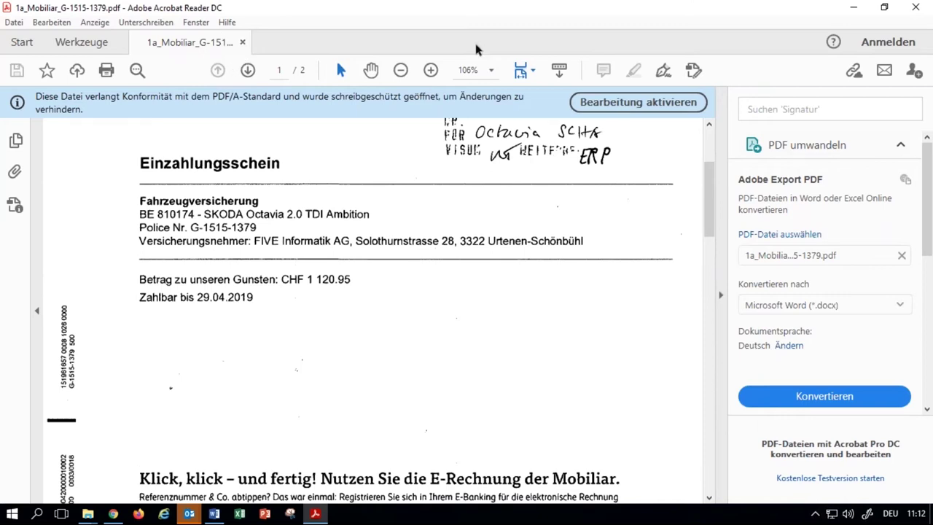
click(916, 7)
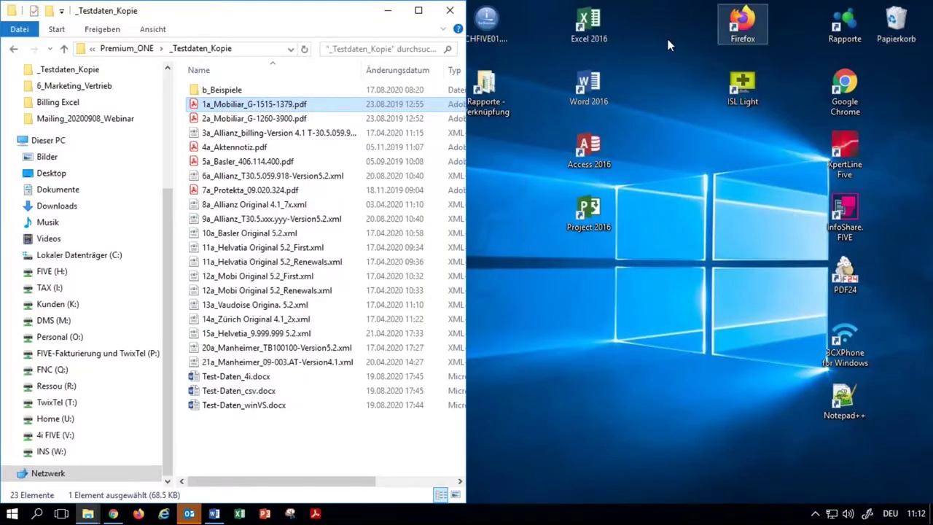
Step: Review the cover letter, premium invoice and payment slip in the 5a_Basler PDF, closing the file when done
click(226, 163)
double_click(226, 163)
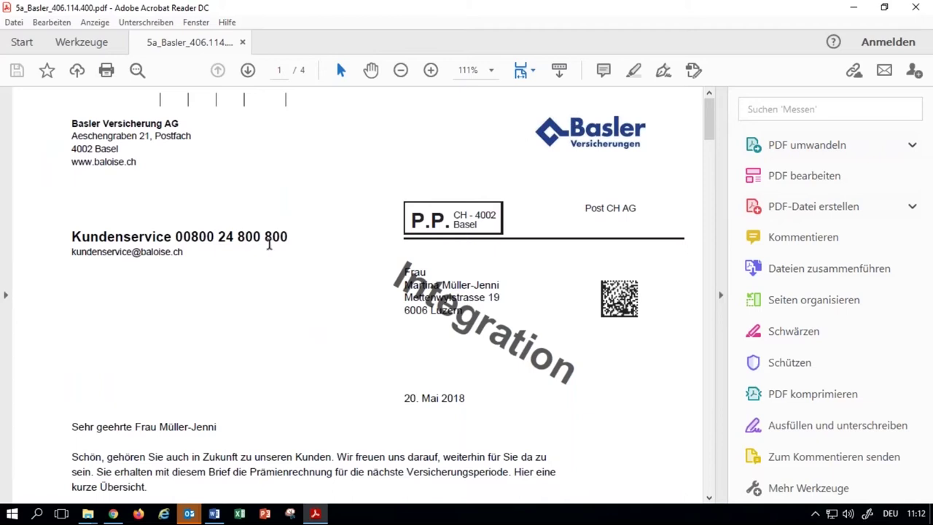
scroll(267, 243, down, 8)
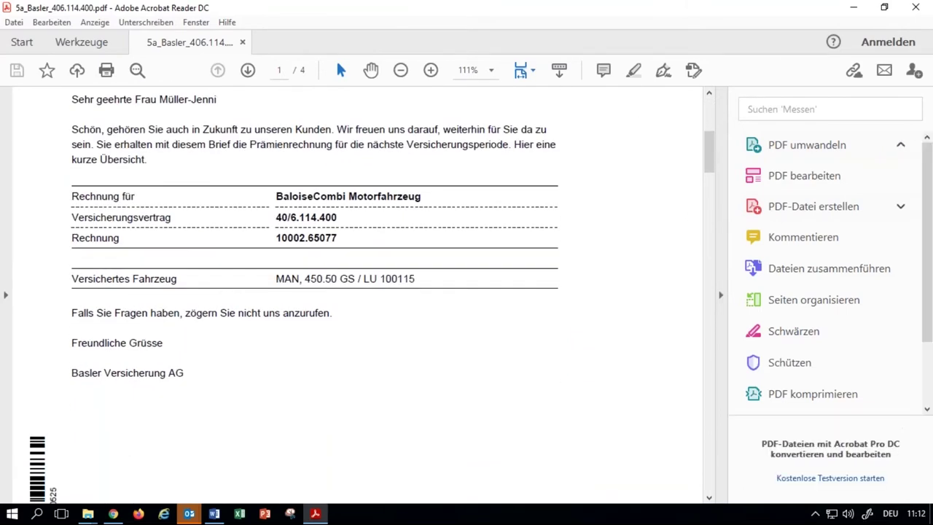
scroll(357, 292, down, 15)
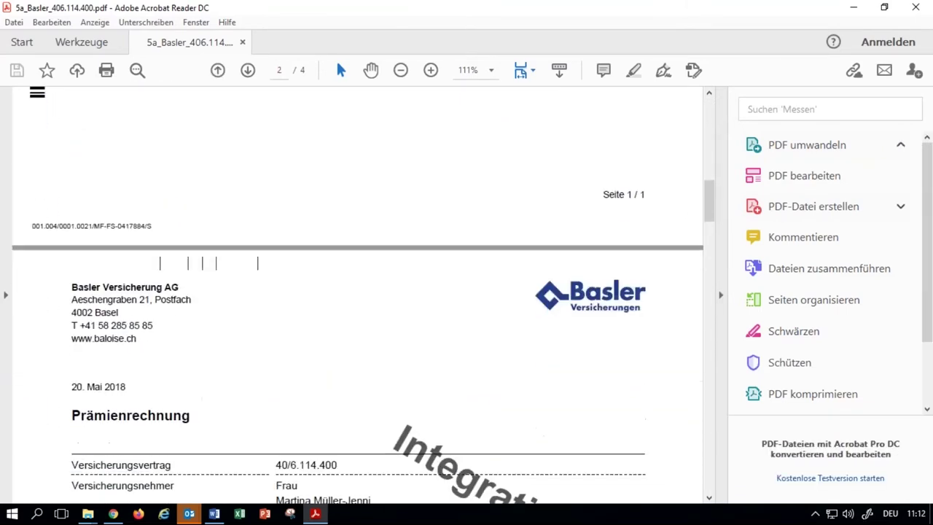
scroll(325, 236, down, 4)
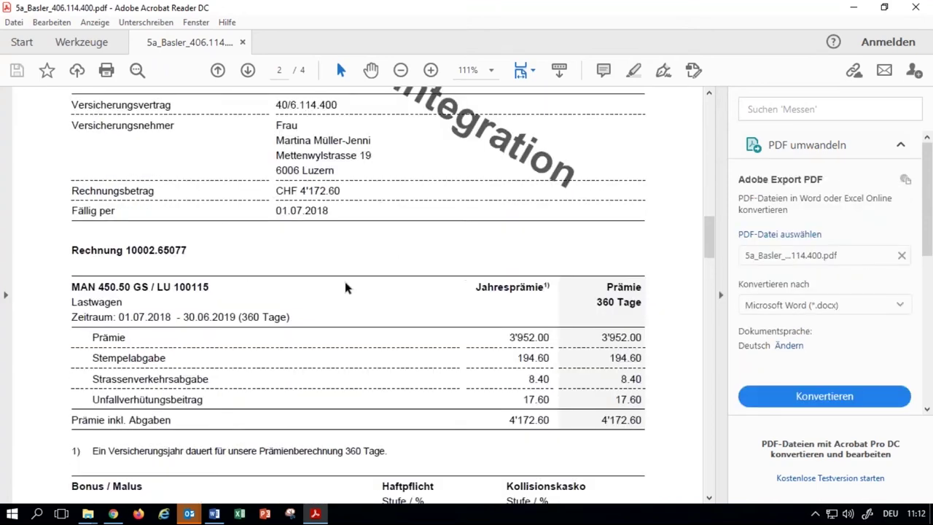
scroll(346, 285, down, 3)
scroll(346, 288, down, 20)
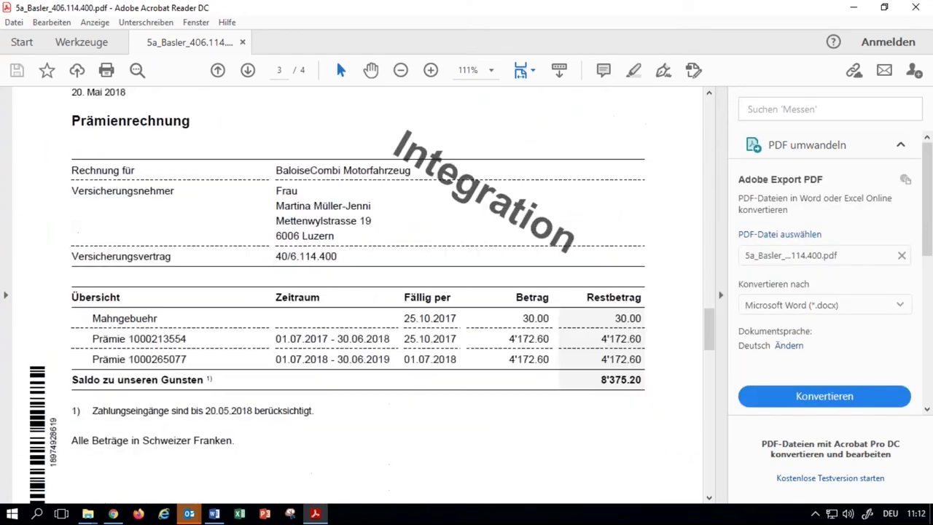
scroll(343, 292, down, 5)
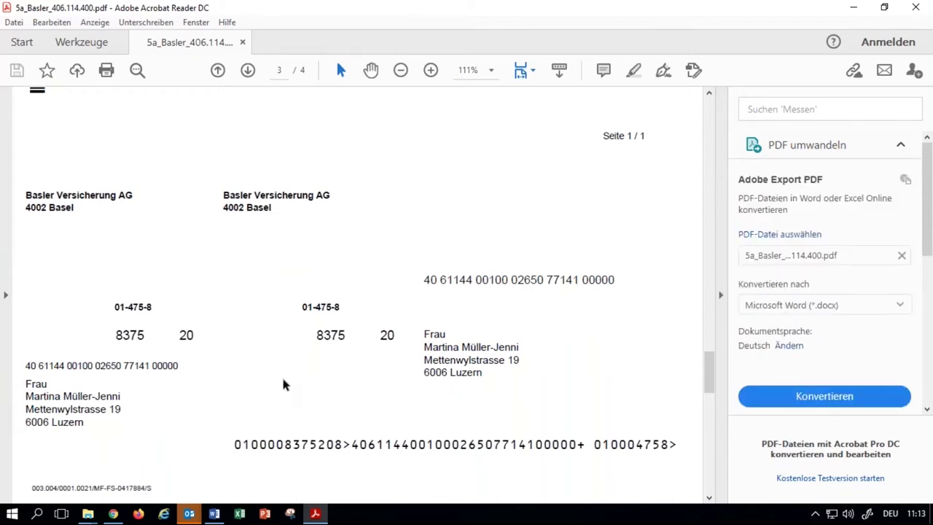
scroll(284, 385, up, 4)
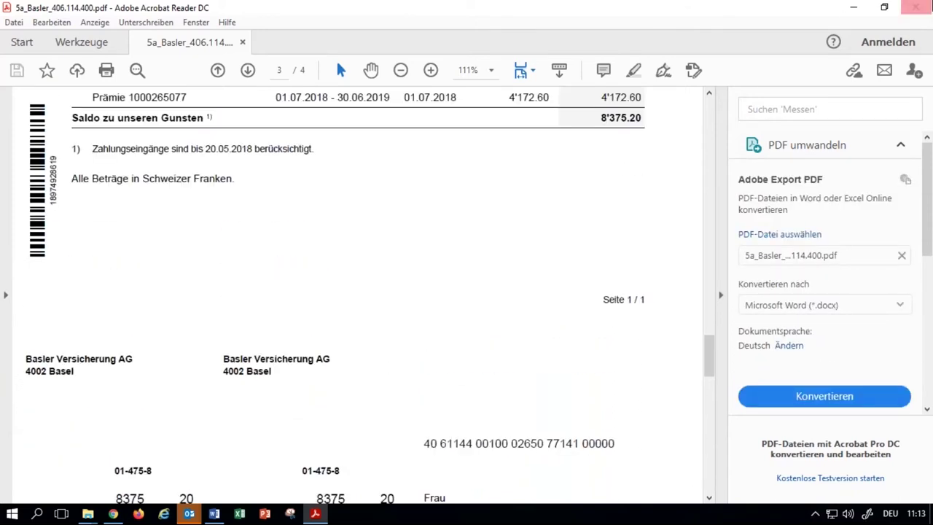
click(857, 13)
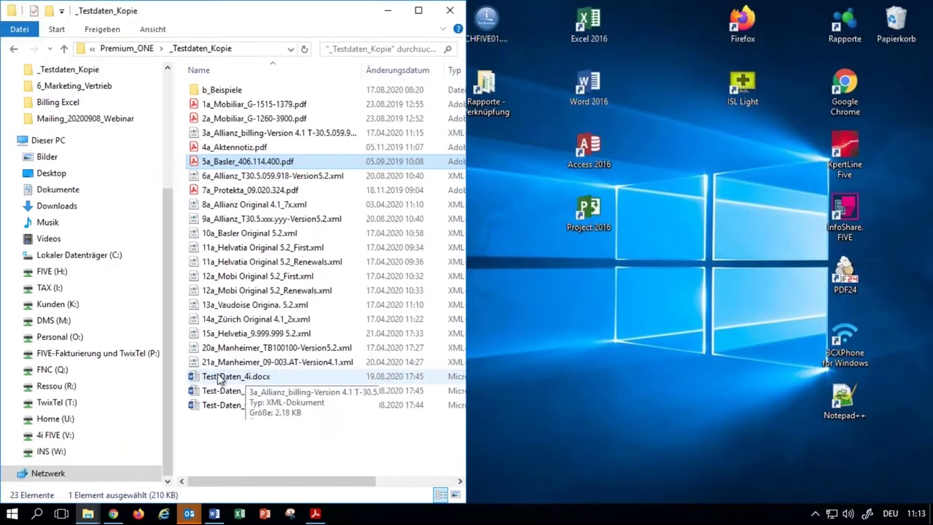
Step: Examine the contract number and invoice amount in the 3a_Allianz billing Version 4.1 XML file, closing it when done
double_click(235, 134)
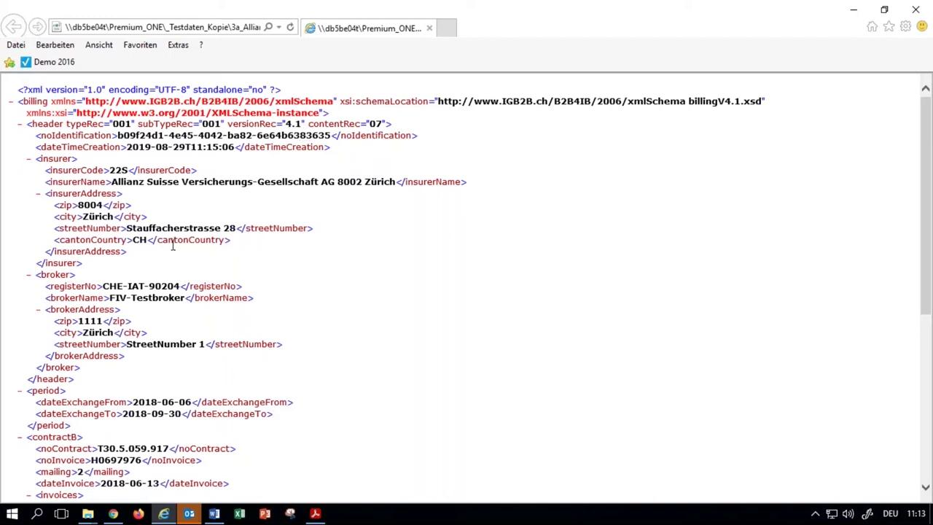
scroll(175, 252, down, 5)
drag(98, 255, 169, 256)
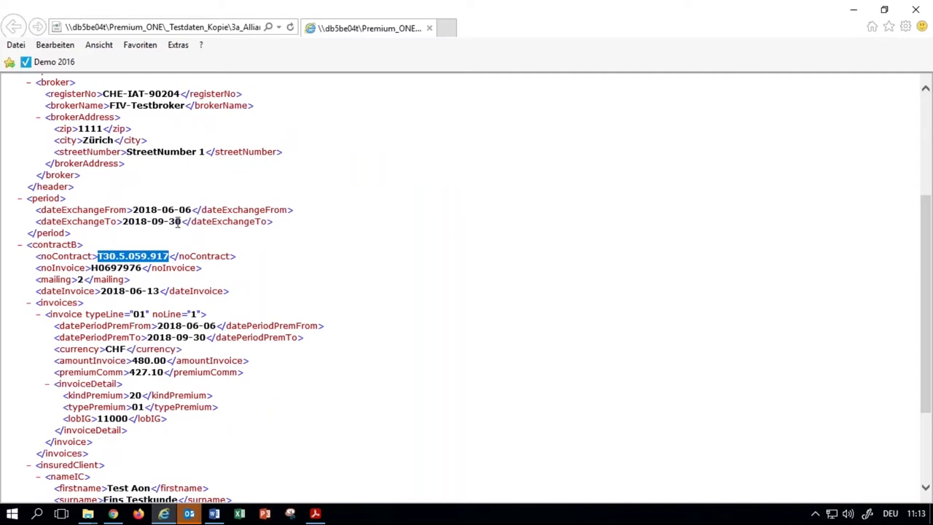
drag(133, 360, 166, 360)
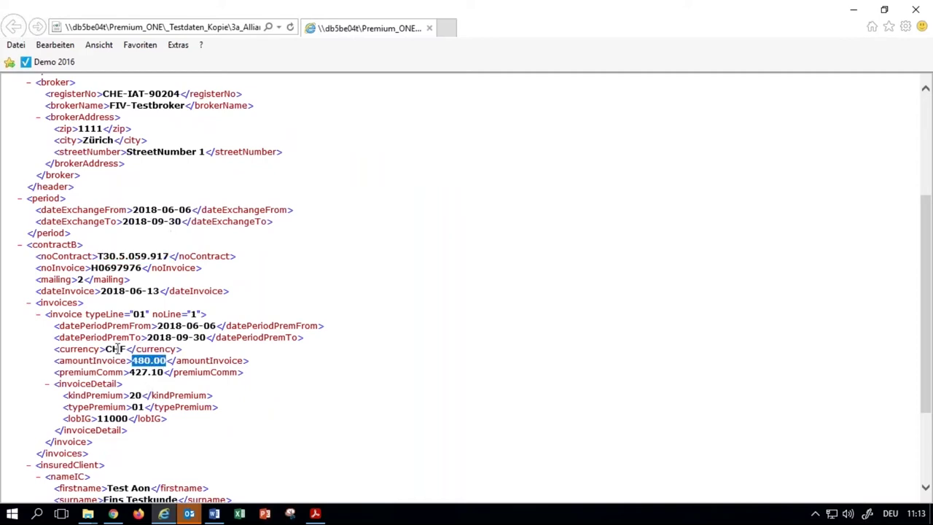
scroll(119, 359, down, 4)
scroll(119, 369, up, 10)
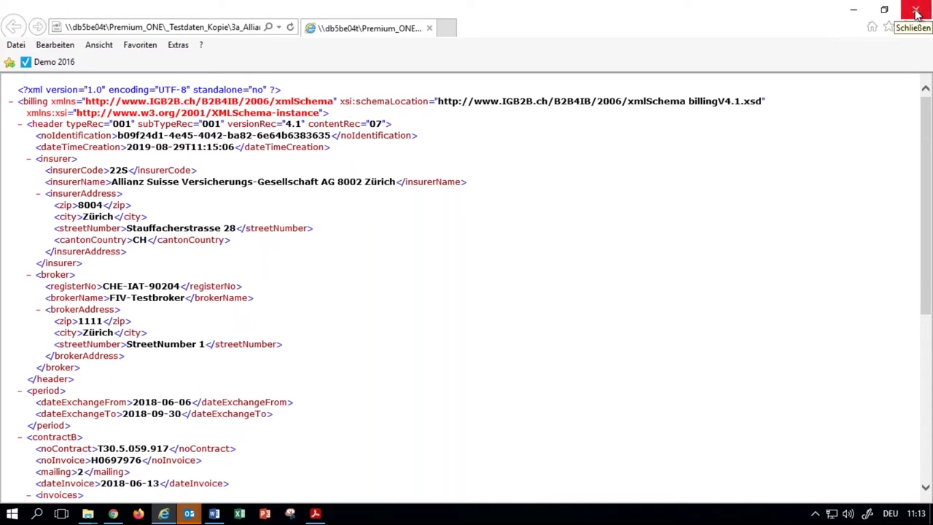
click(916, 11)
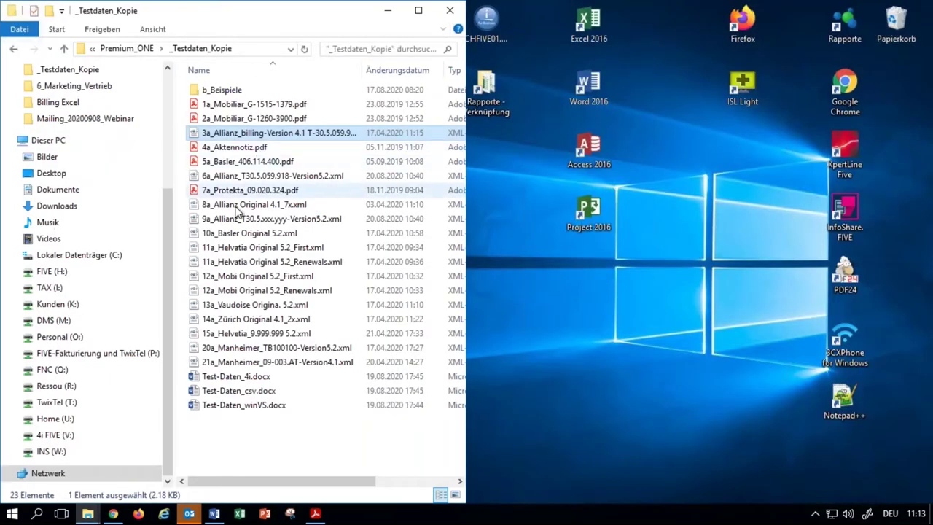
Step: Examine the invoice details and embedded PDF attachment in the 6a_Allianz Version5.2 XML file, closing it when done
double_click(227, 176)
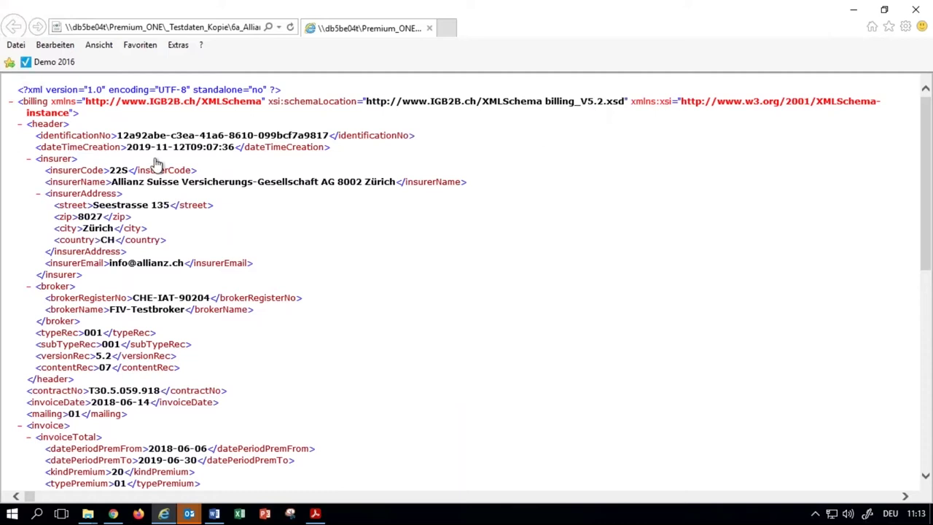
scroll(157, 168, down, 2)
scroll(466, 285, down, 4)
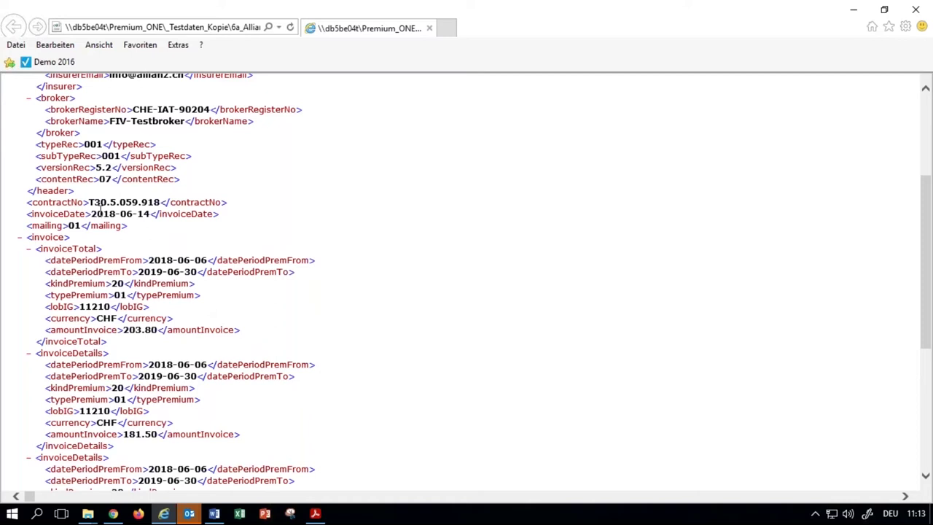
scroll(111, 255, down, 5)
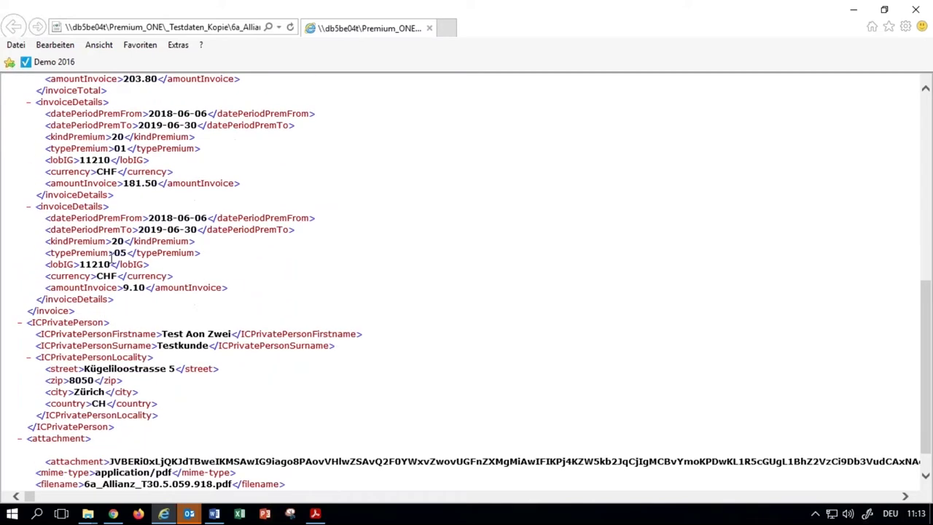
drag(61, 428, 95, 429)
drag(32, 500, 10, 496)
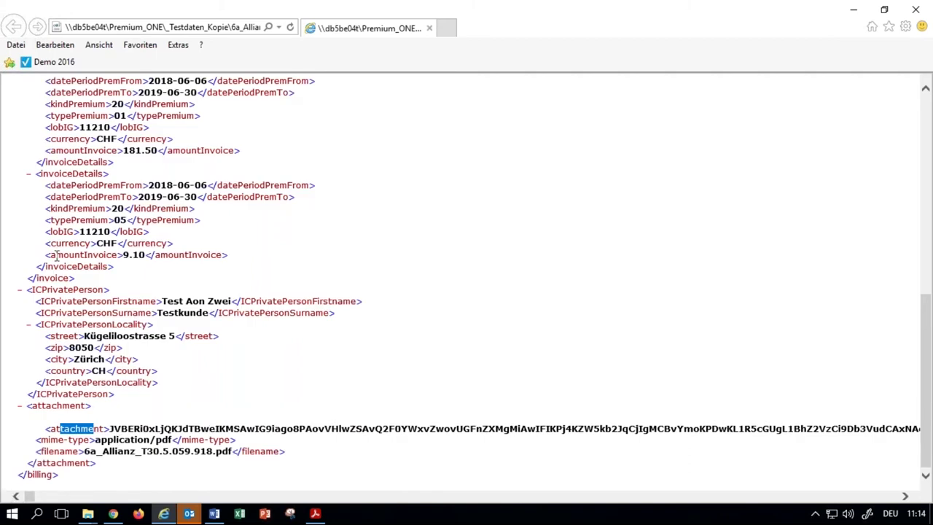
scroll(155, 188, up, 15)
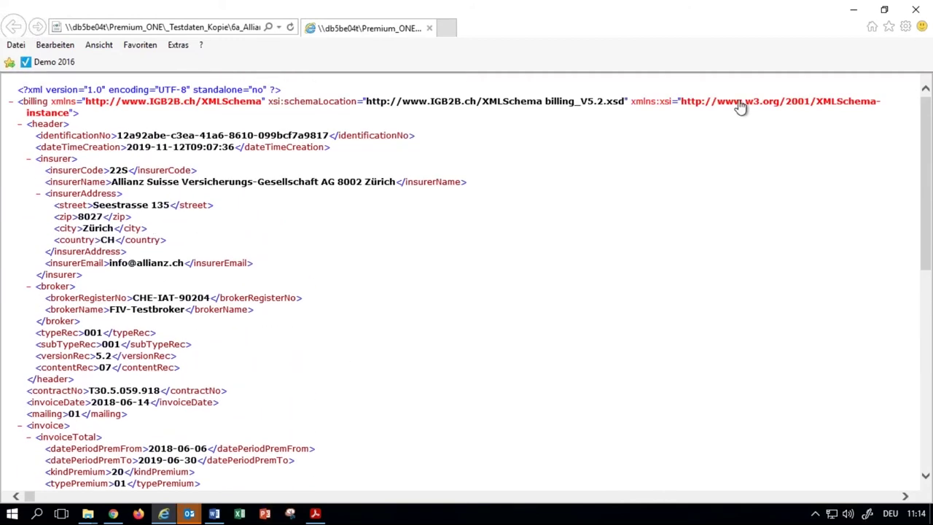
click(917, 12)
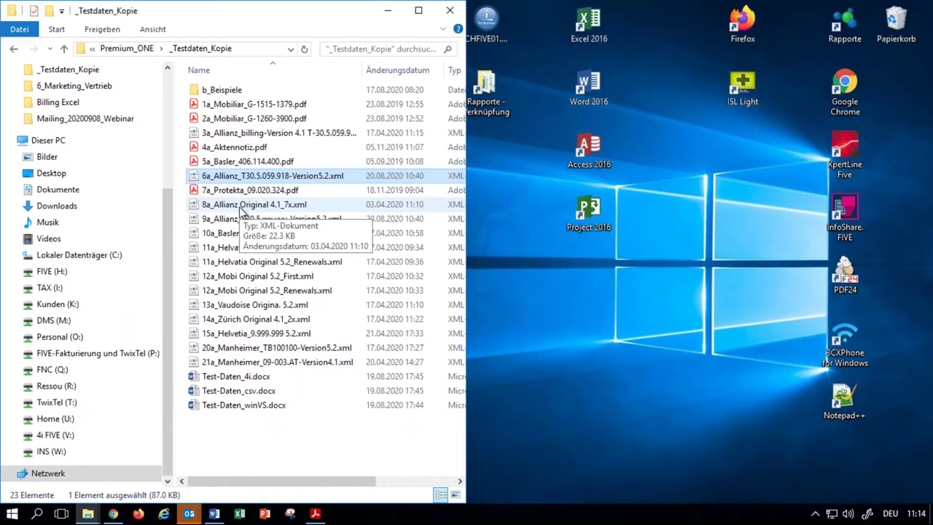
Step: Copy test files 1a through 9a, except 8a, from the _Testdaten_Kopie folder into the winvs 01_INPUT folder
click(236, 106)
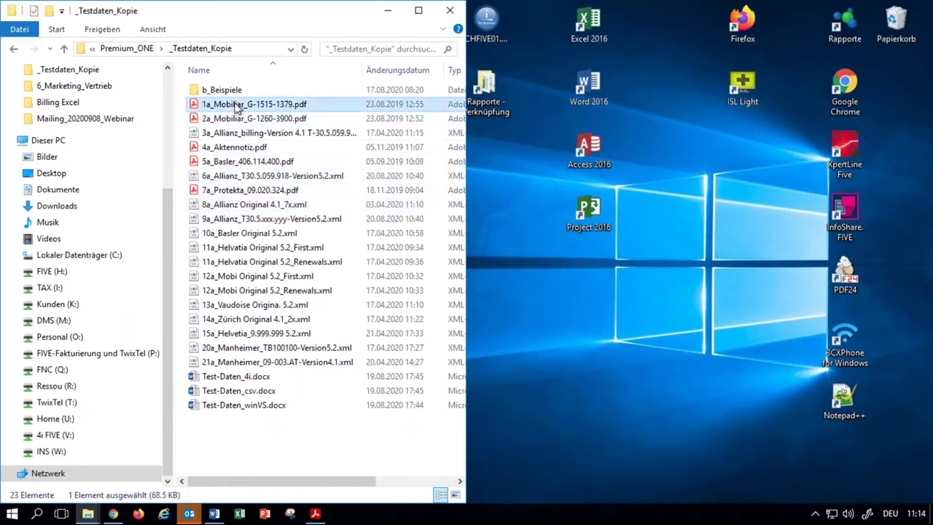
shift+click(225, 220)
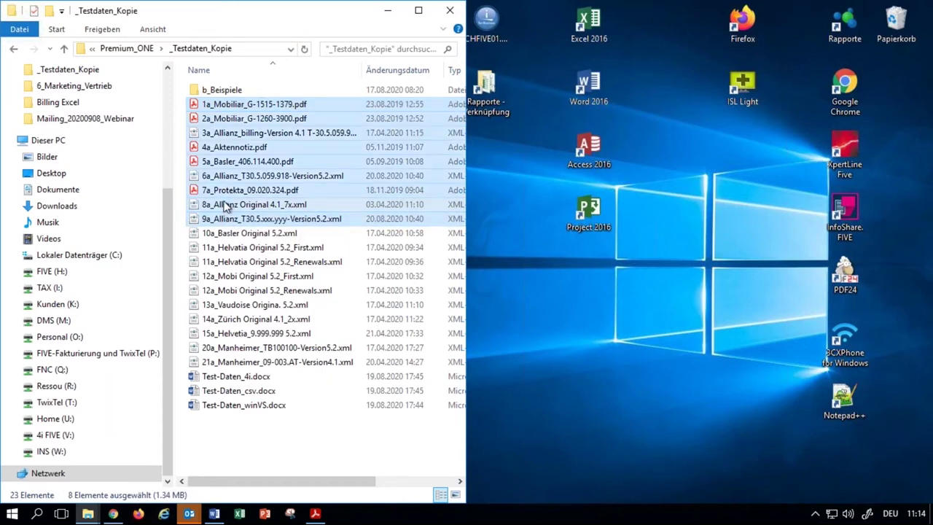
right_click(235, 146)
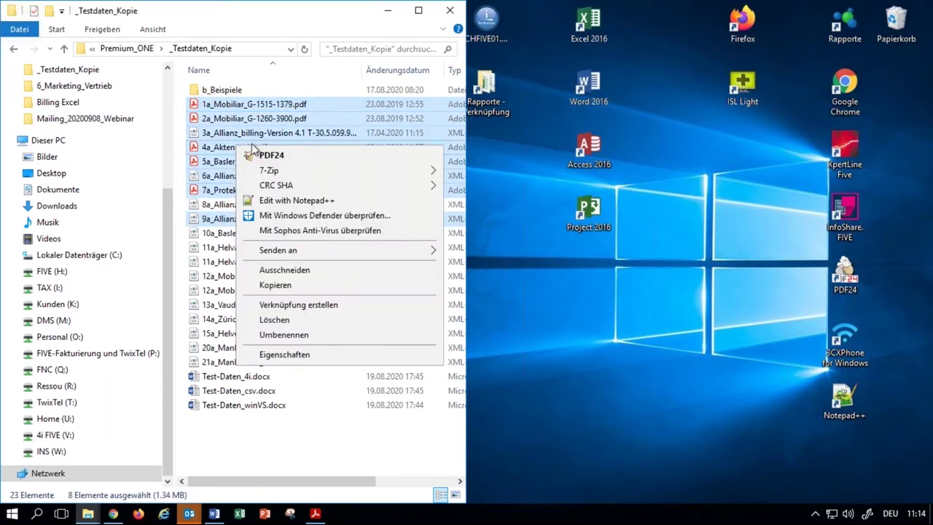
click(277, 285)
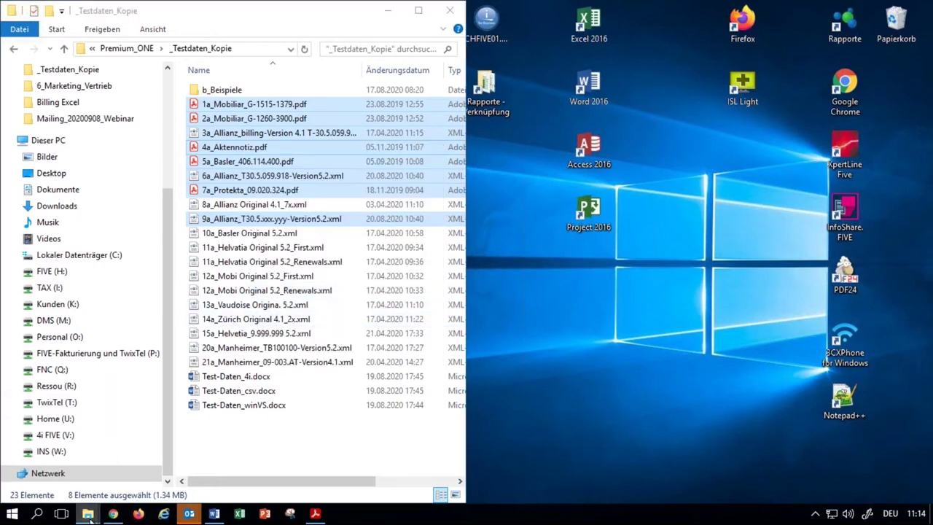
mouse_move(89, 514)
click(142, 475)
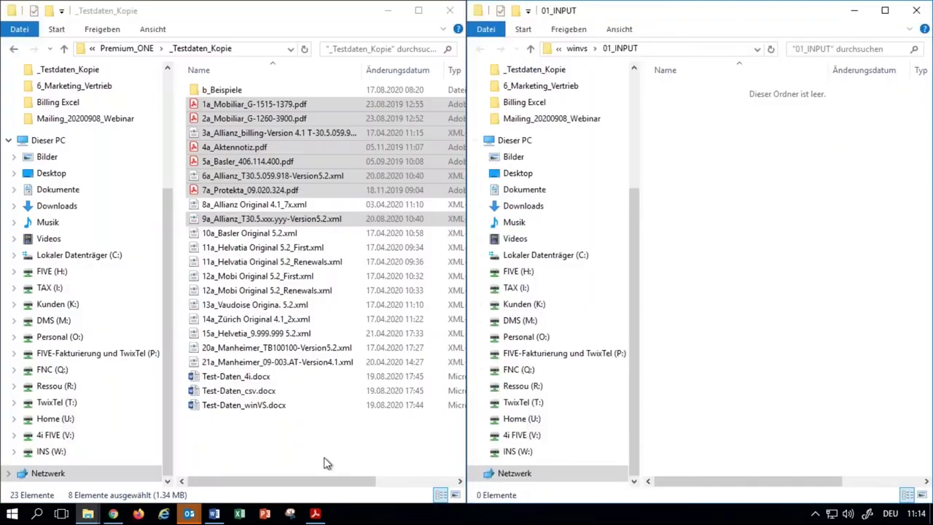
right_click(741, 140)
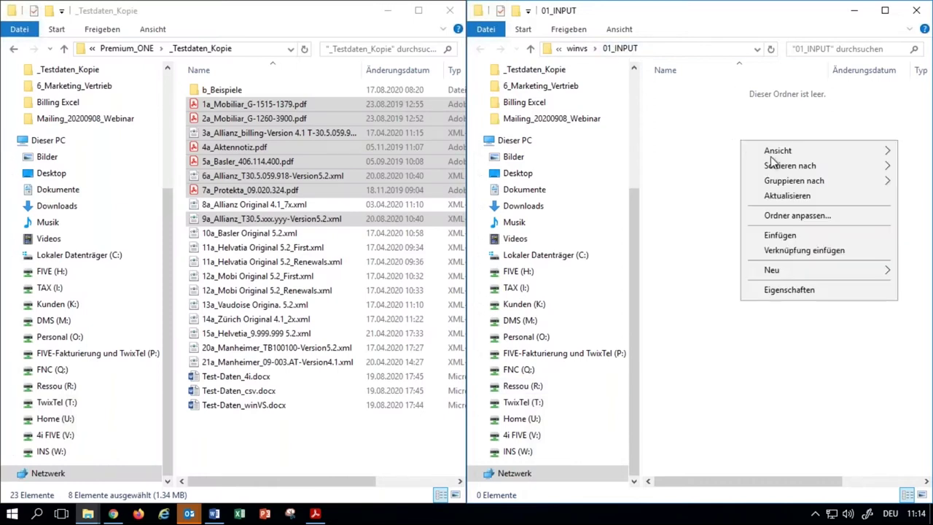
click(773, 233)
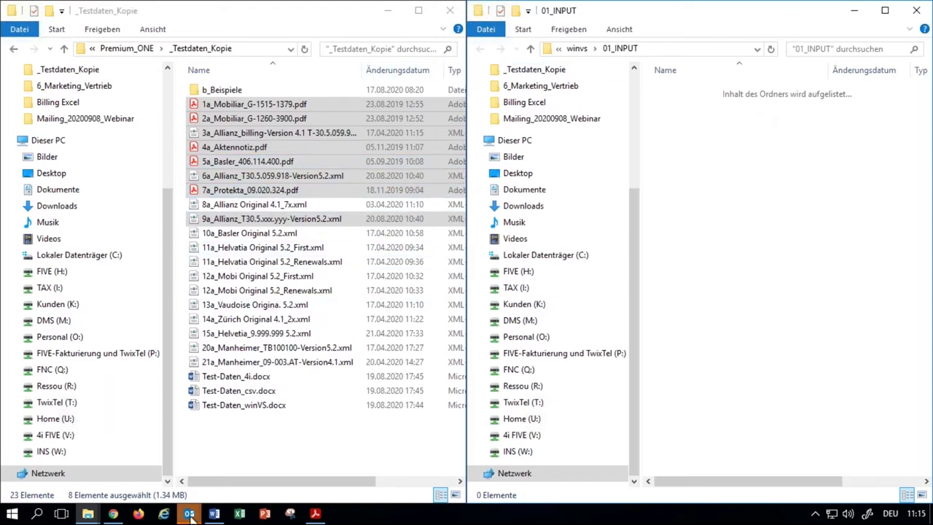
Step: Switch to the Outlook inbox and check the premium amount in today's earliest Kontrollierte Prämienrechnung message from Webflow
mouse_move(191, 516)
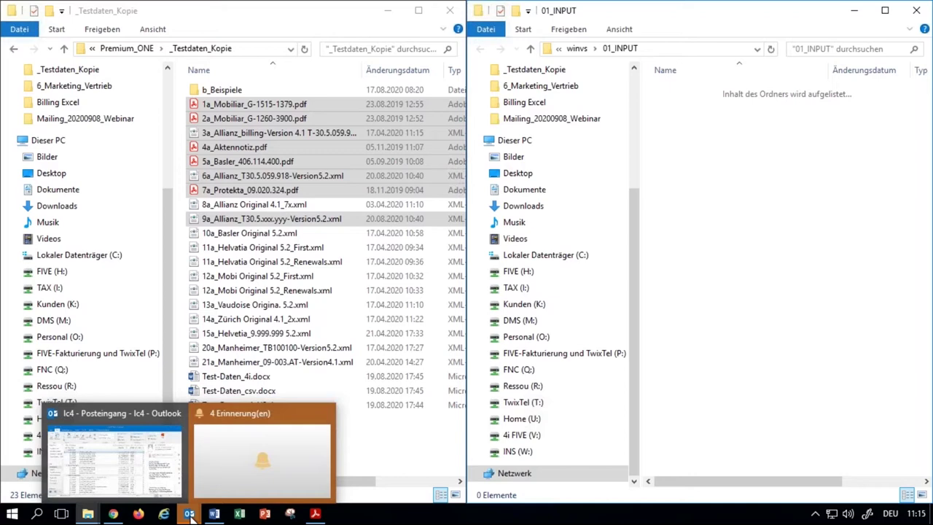
mouse_move(131, 468)
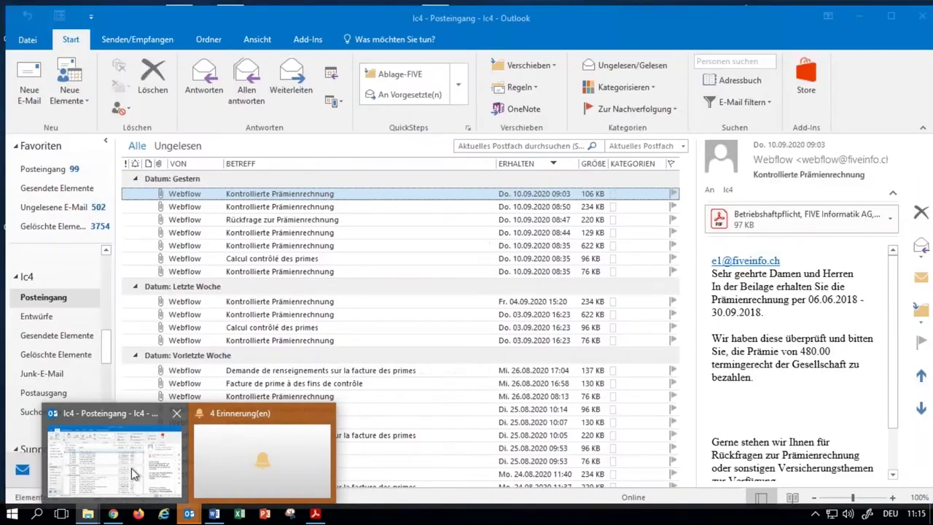
click(132, 468)
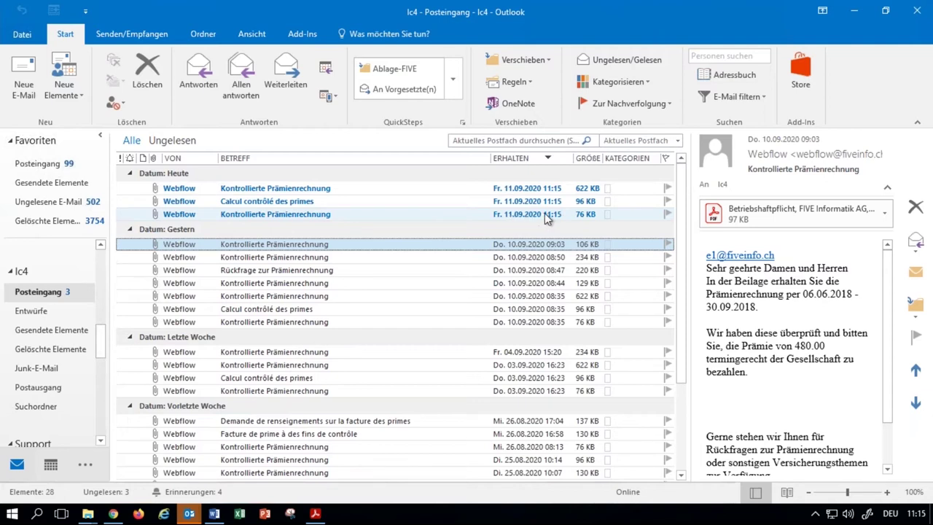
click(383, 218)
double_click(383, 213)
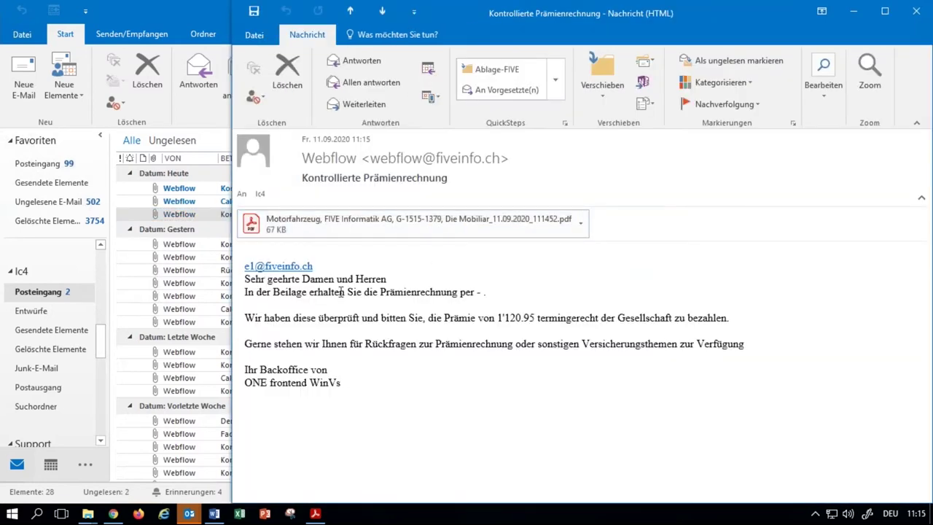
drag(489, 321, 523, 319)
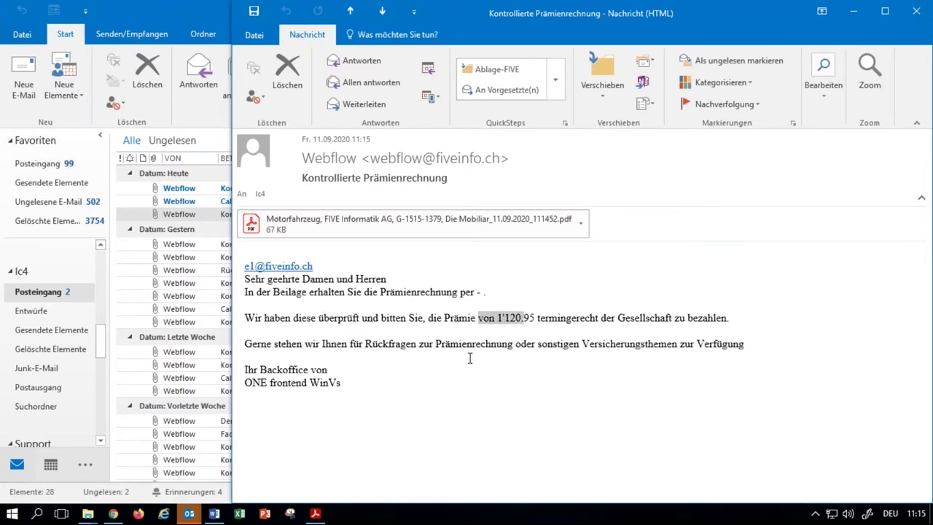
Step: Open the attached Motorfahrzeug PDF, examine its approval stamp and payment slip, and close all open PDFs and the message
double_click(335, 221)
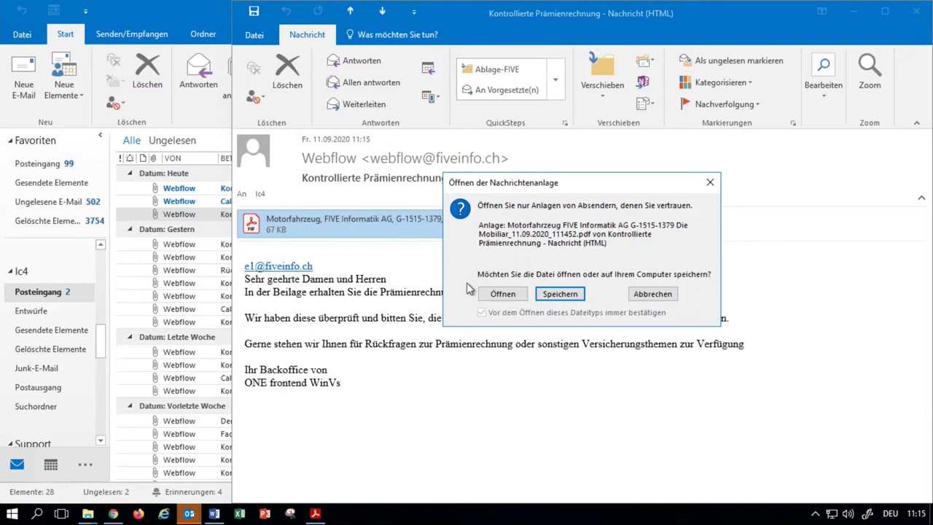
click(503, 294)
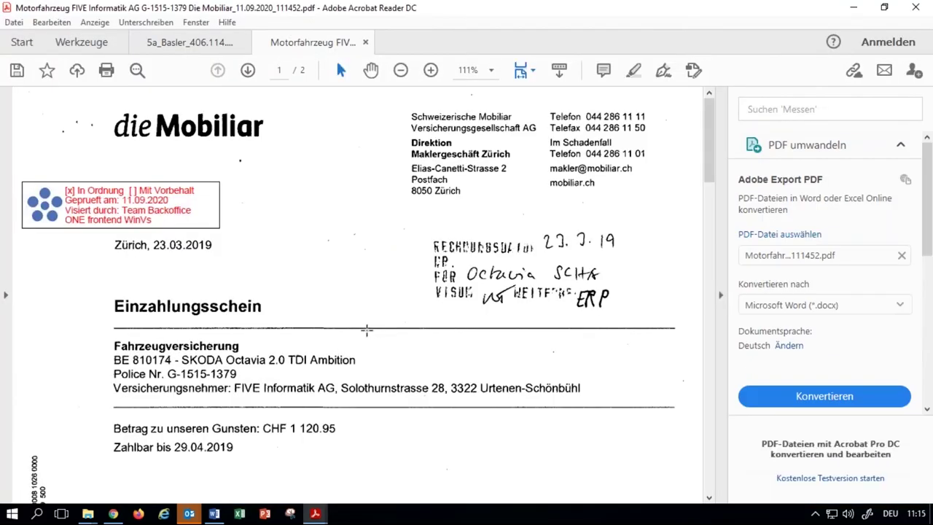
scroll(366, 328, down, 5)
scroll(306, 323, down, 10)
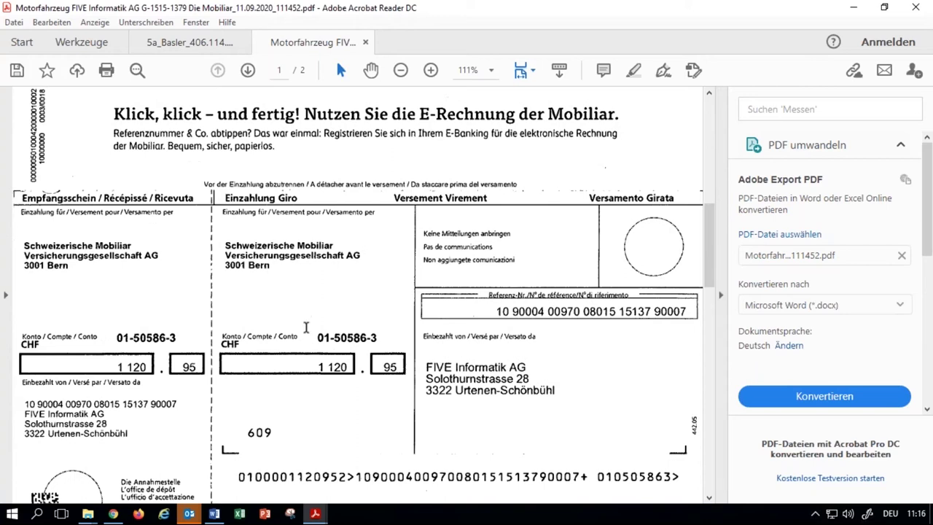
scroll(306, 326, up, 10)
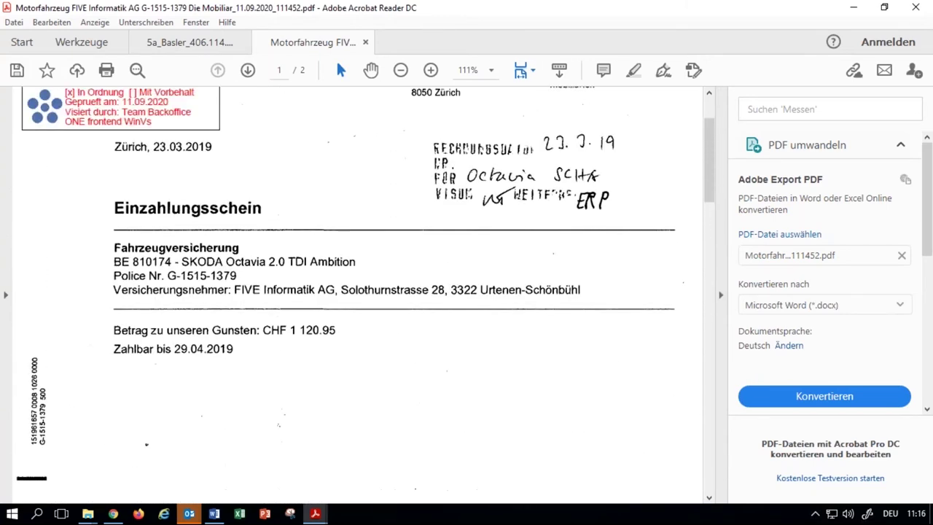
scroll(306, 326, up, 3)
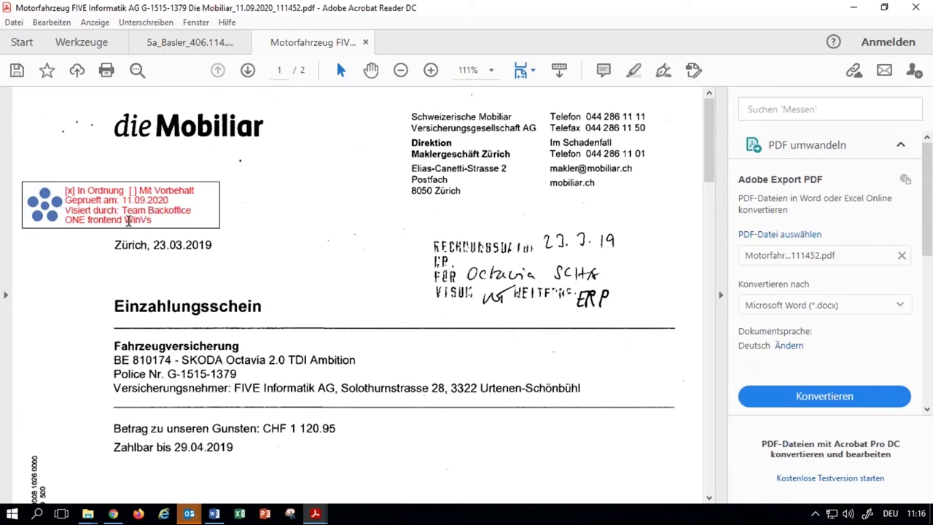
drag(65, 220, 86, 221)
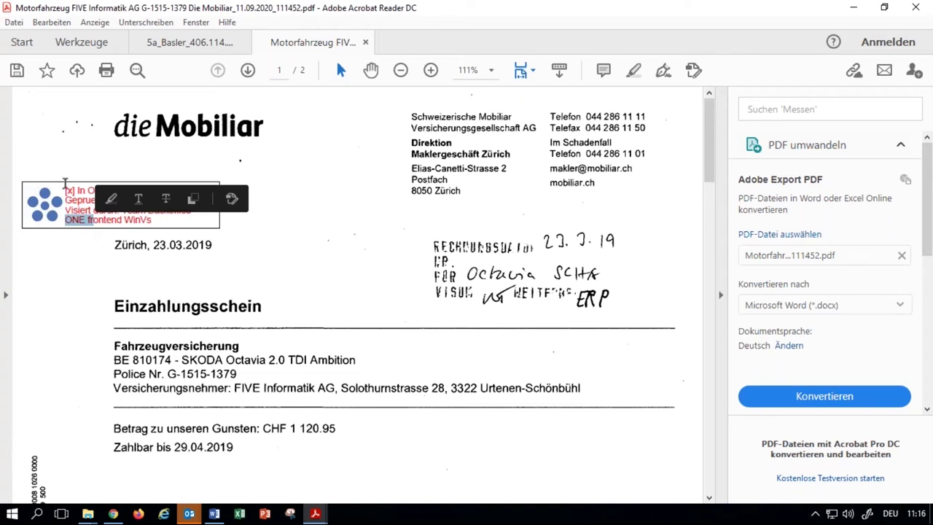
click(346, 225)
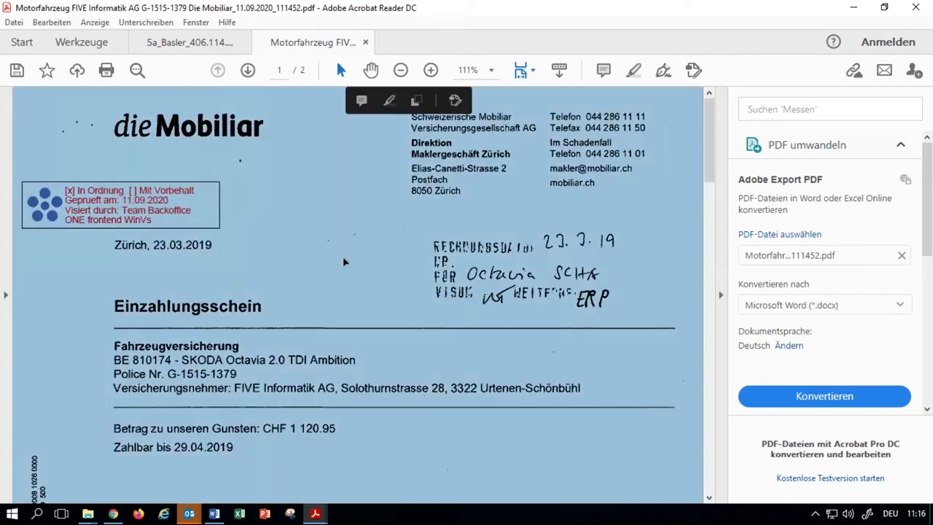
scroll(346, 263, down, 3)
scroll(346, 262, up, 3)
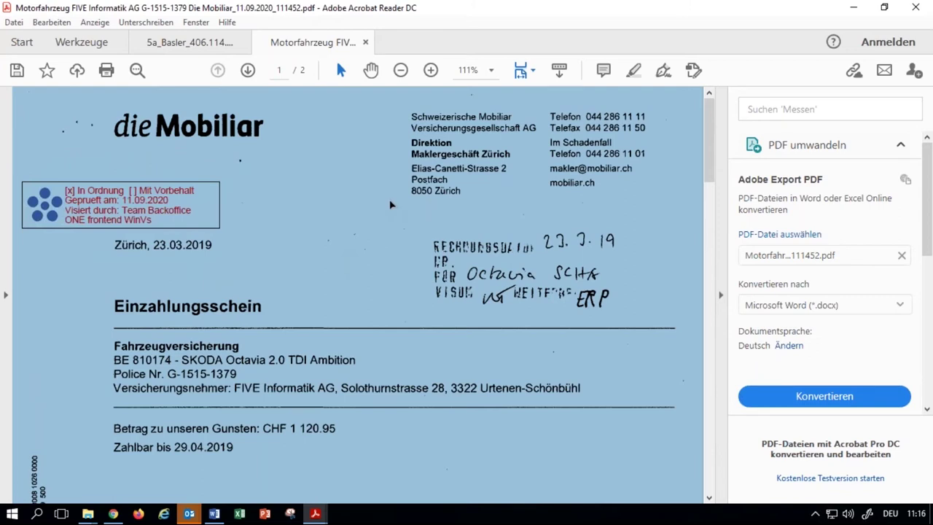
click(915, 7)
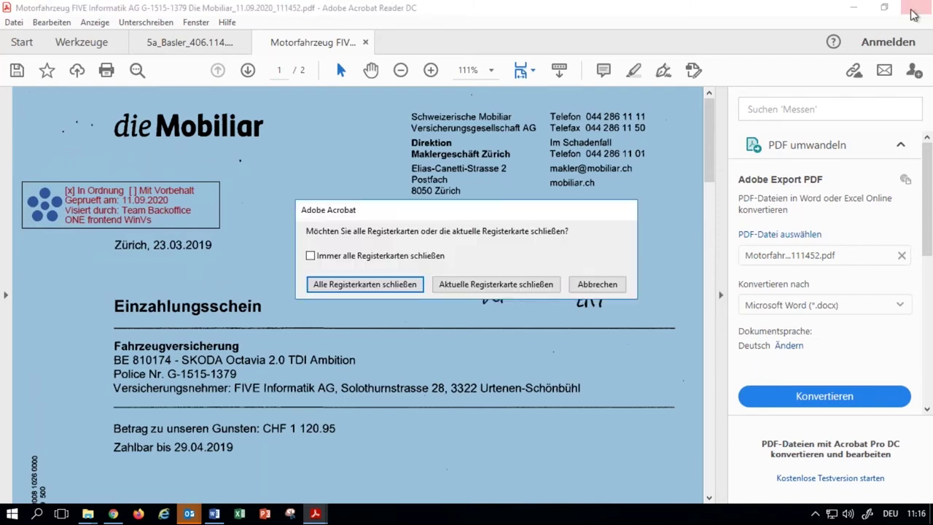
click(381, 285)
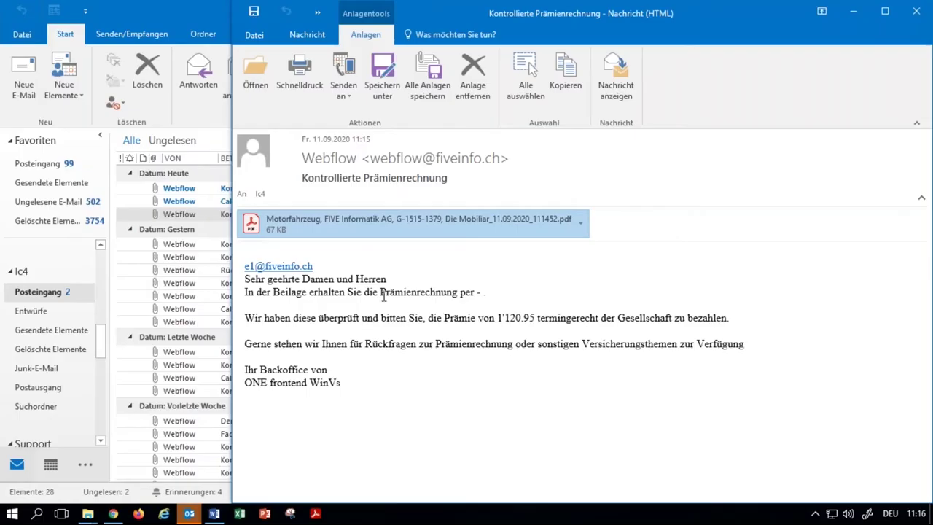
click(915, 16)
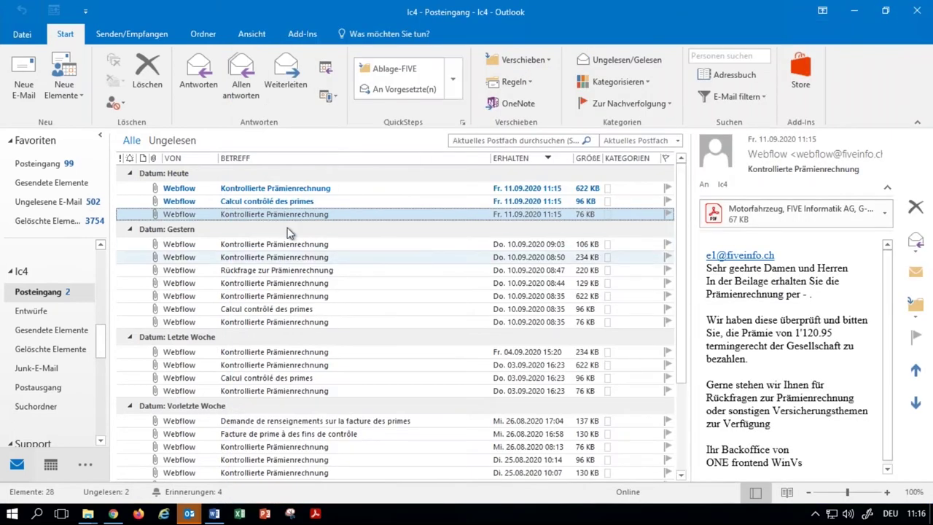
Step: Review today's French Calcul contrôlé des primes message, including the premium amount to be paid
click(252, 205)
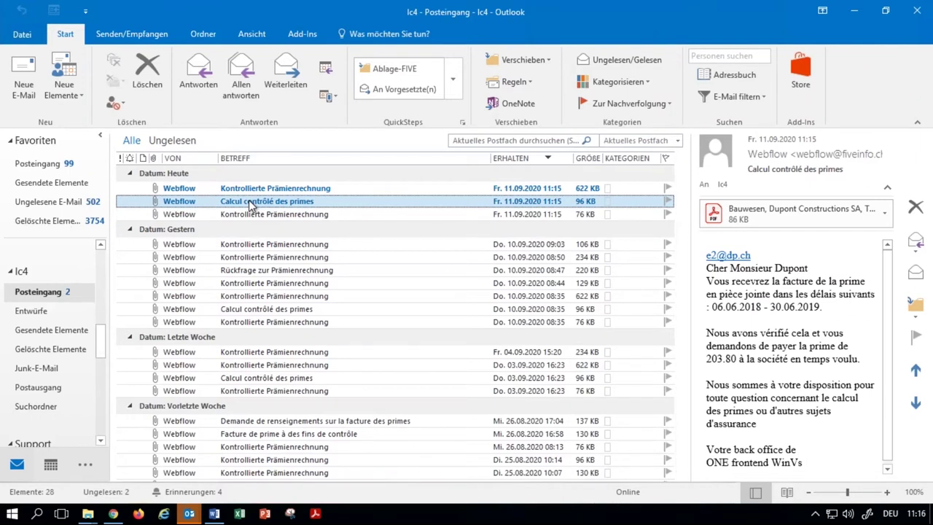
double_click(250, 202)
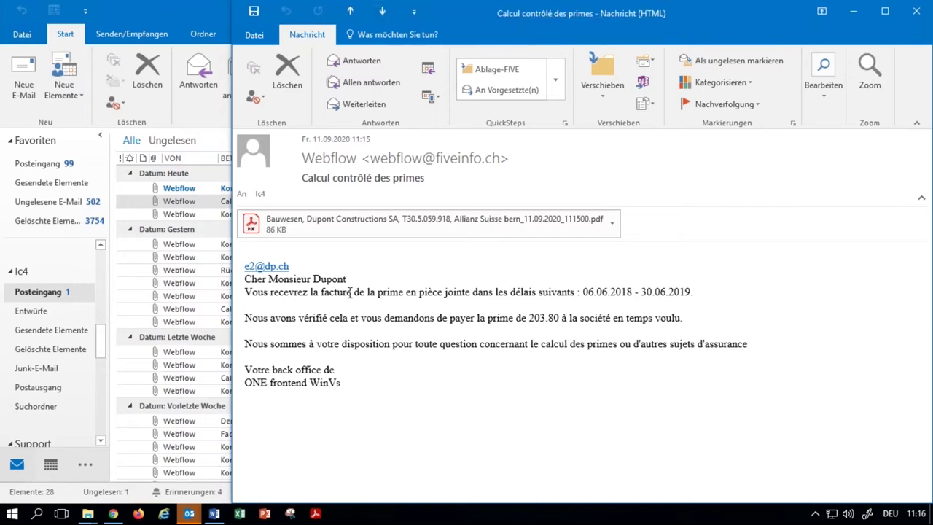
click(916, 11)
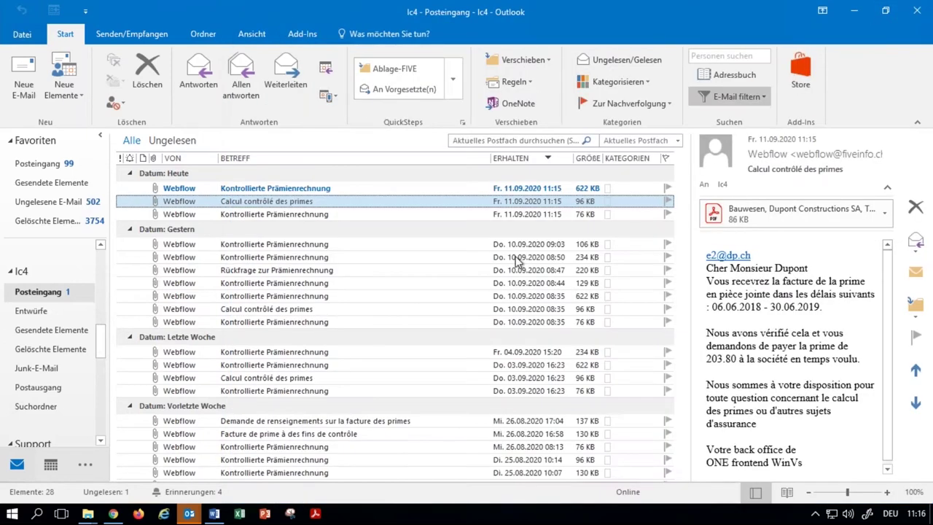
click(26, 291)
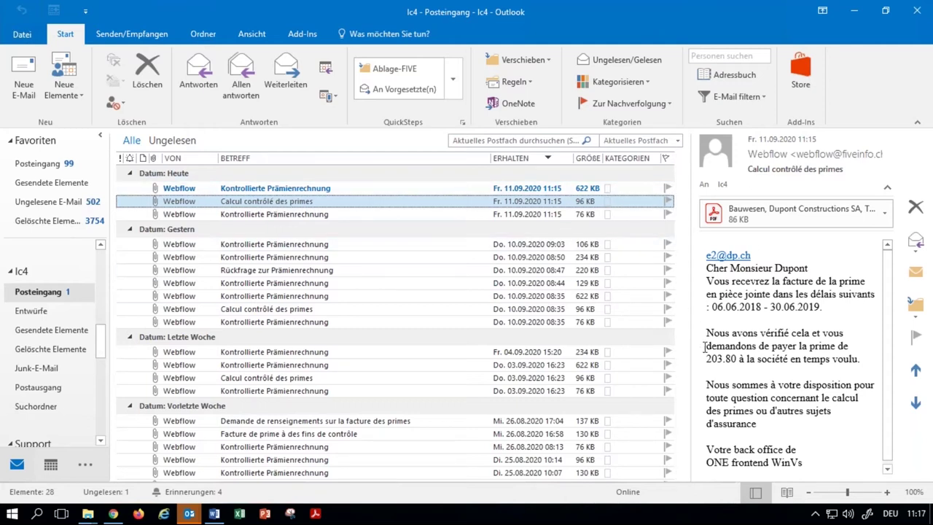
drag(707, 358, 730, 360)
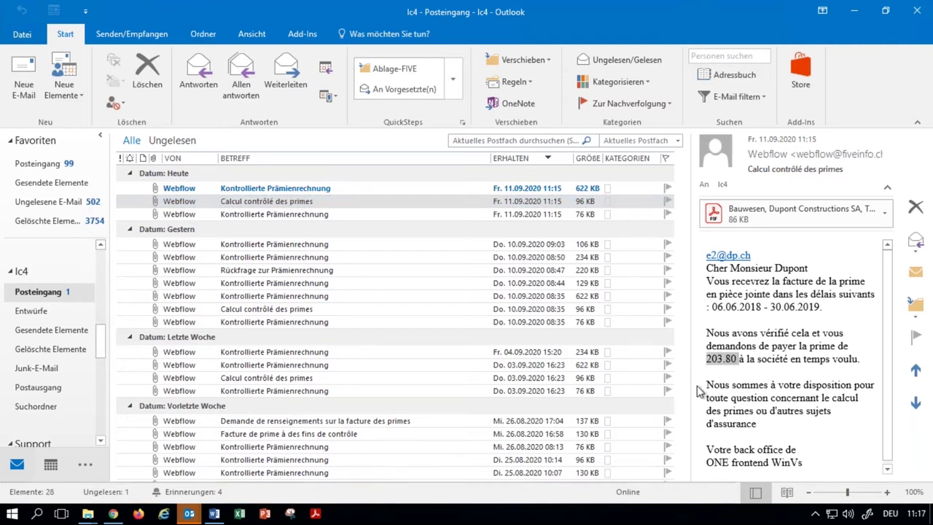
Step: Minimize the remote session and switch to the winVS next Übersicht - Broker dashboard in Internet Explorer
mouse_move(581, 6)
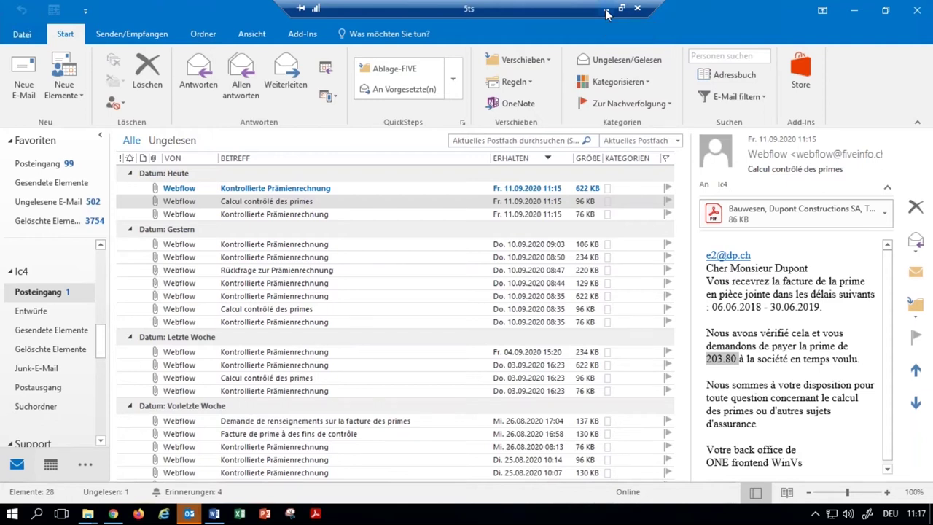
click(606, 13)
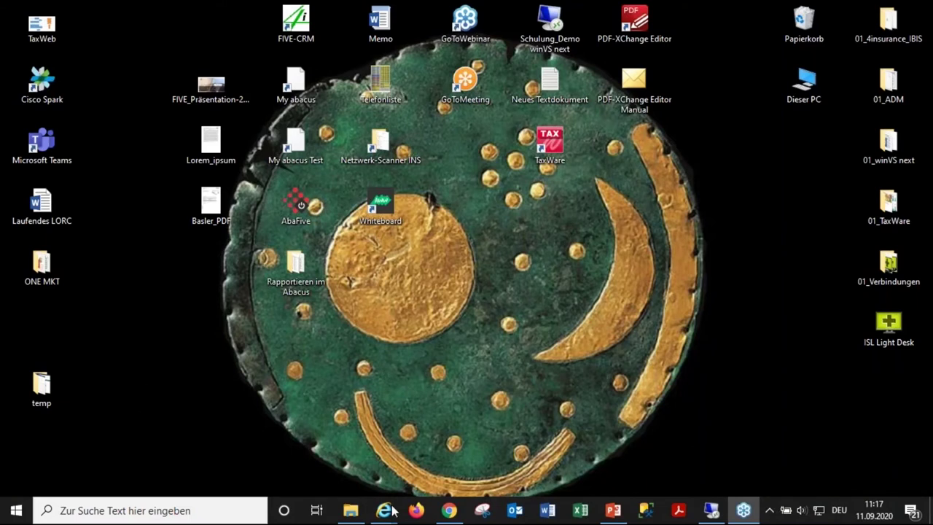
mouse_move(386, 516)
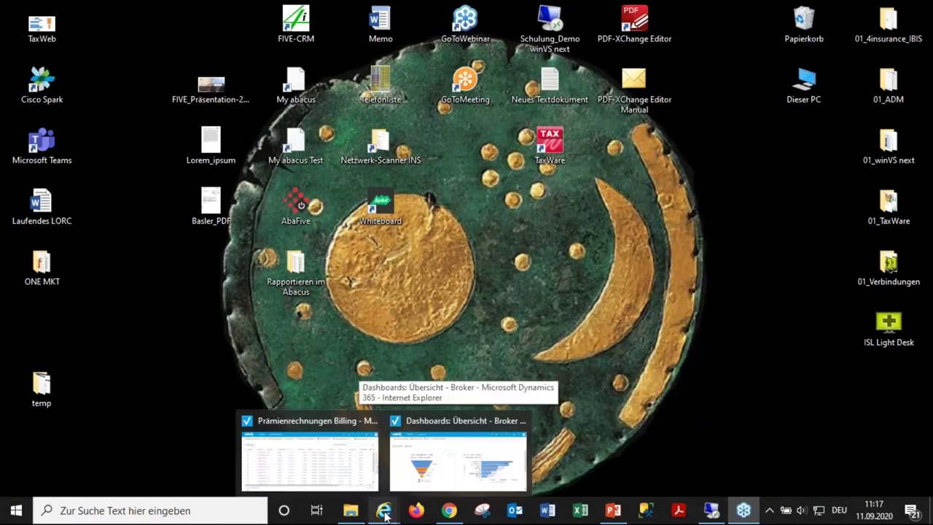
click(425, 465)
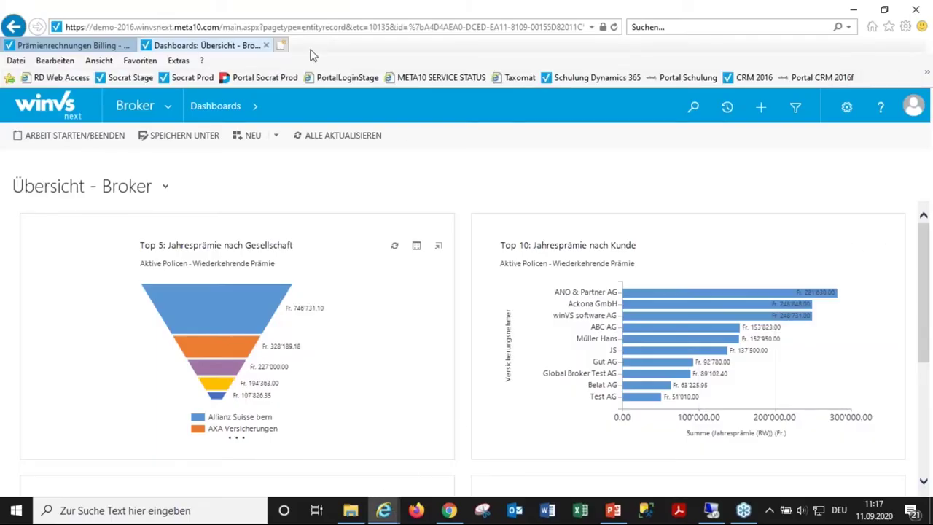
scroll(340, 292, down, 1)
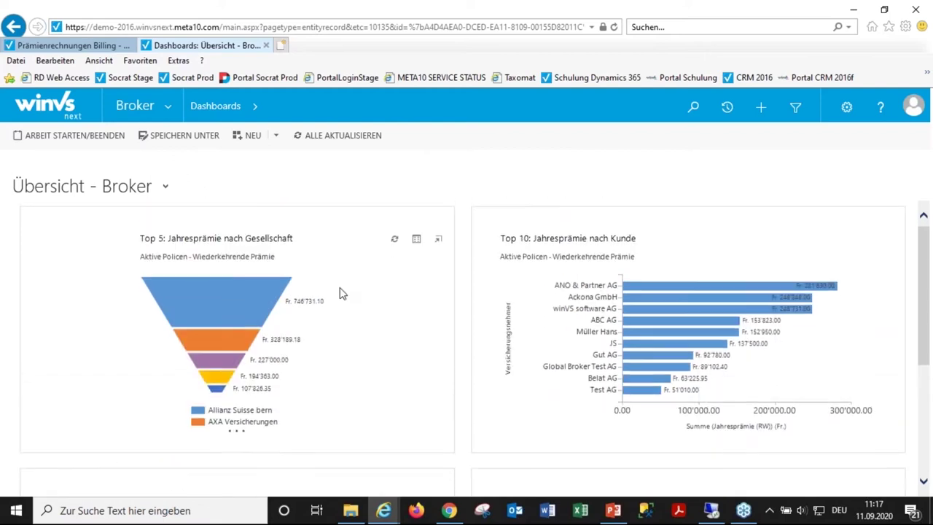
scroll(339, 293, up, 1)
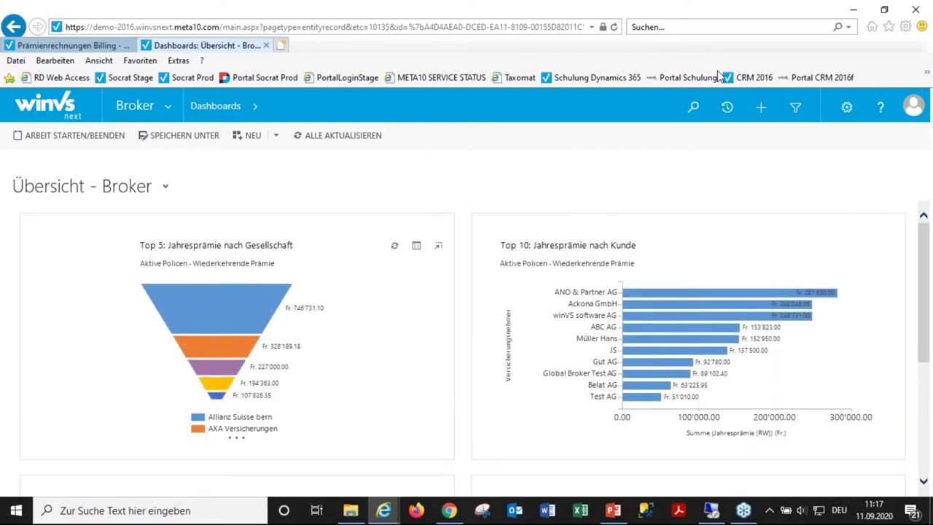
Step: Open the FIVE Informatik AG company from the recently used records and show its associated policies
click(726, 115)
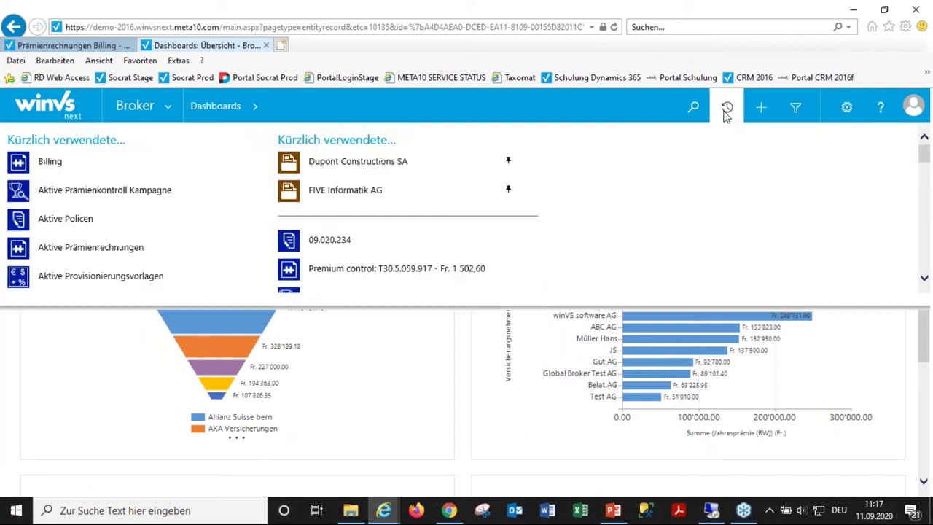
click(333, 191)
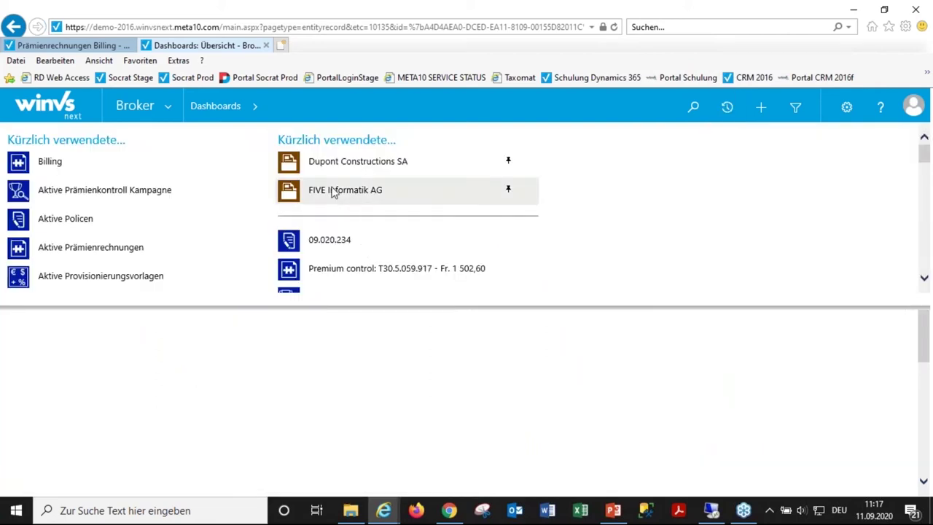
mouse_move(921, 109)
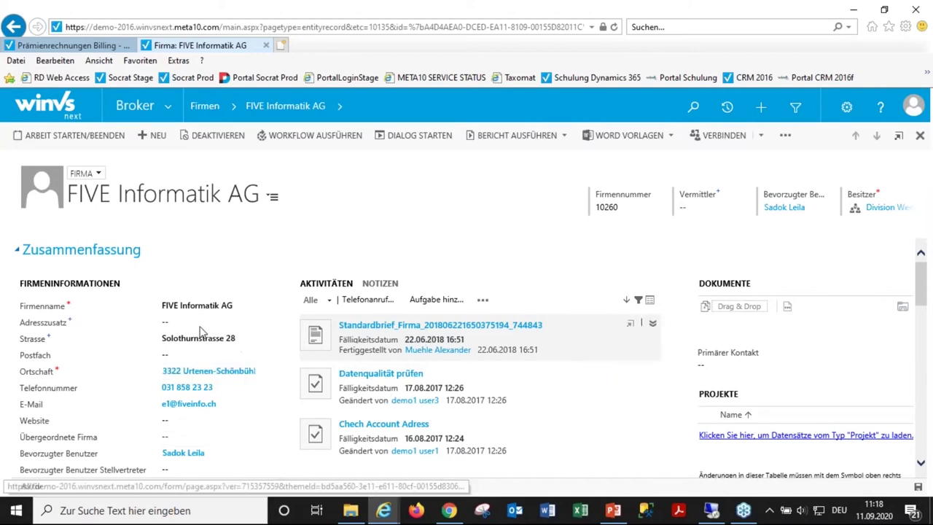
click(339, 107)
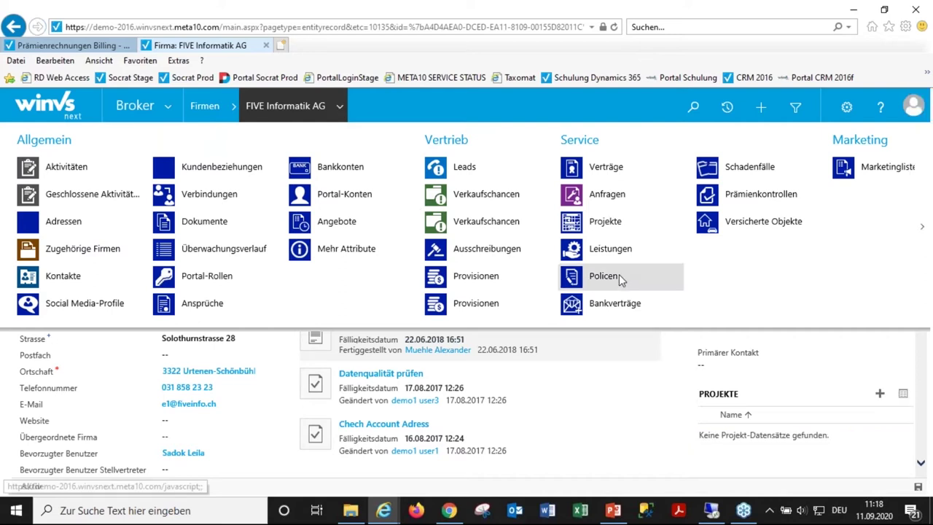
click(619, 275)
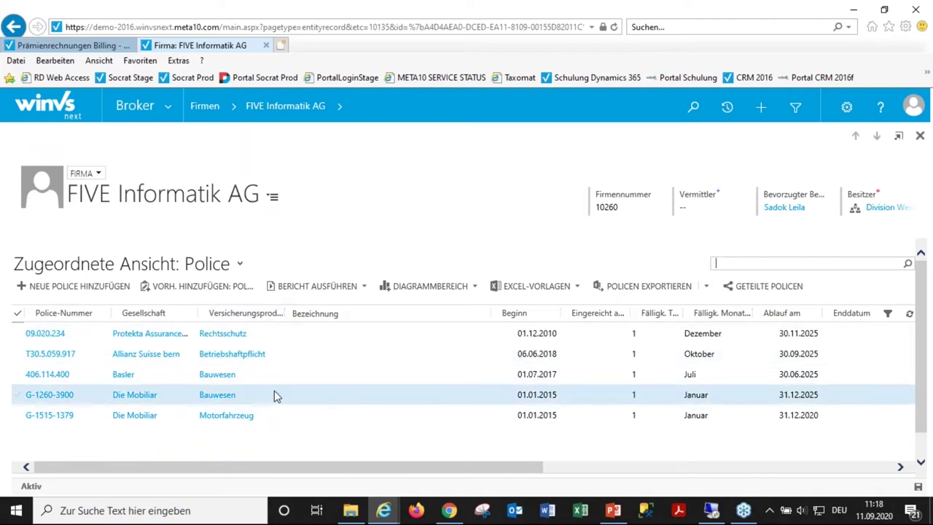
Step: Open the company's Protekta Rechtsschutz policy and examine its policy information and premium details
click(266, 343)
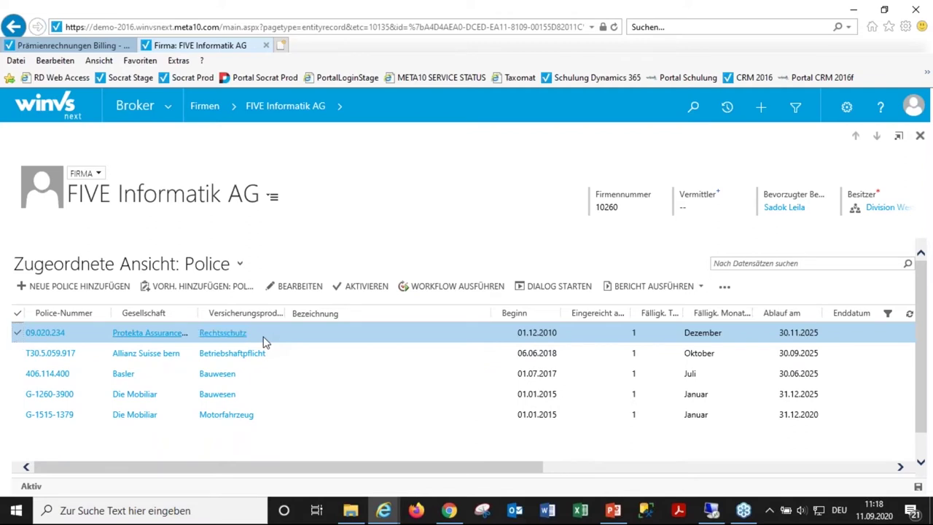
double_click(264, 340)
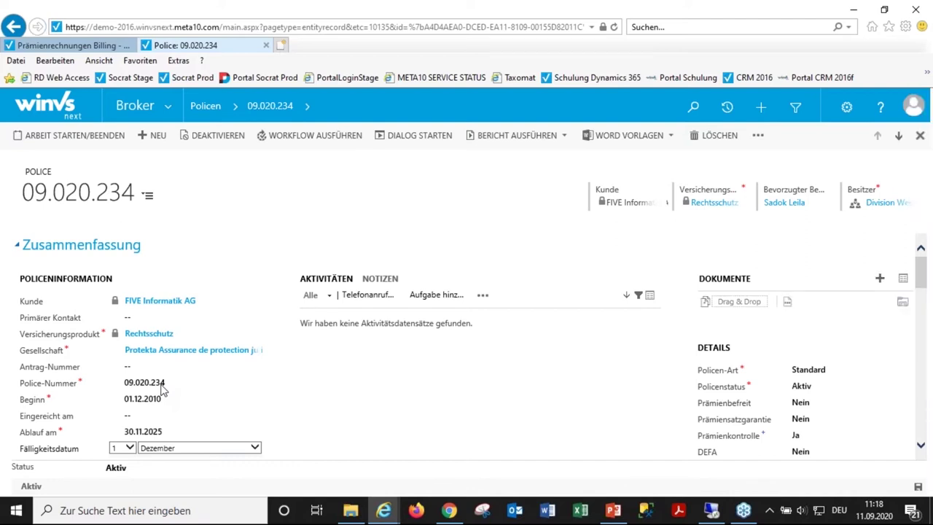
scroll(314, 379, down, 8)
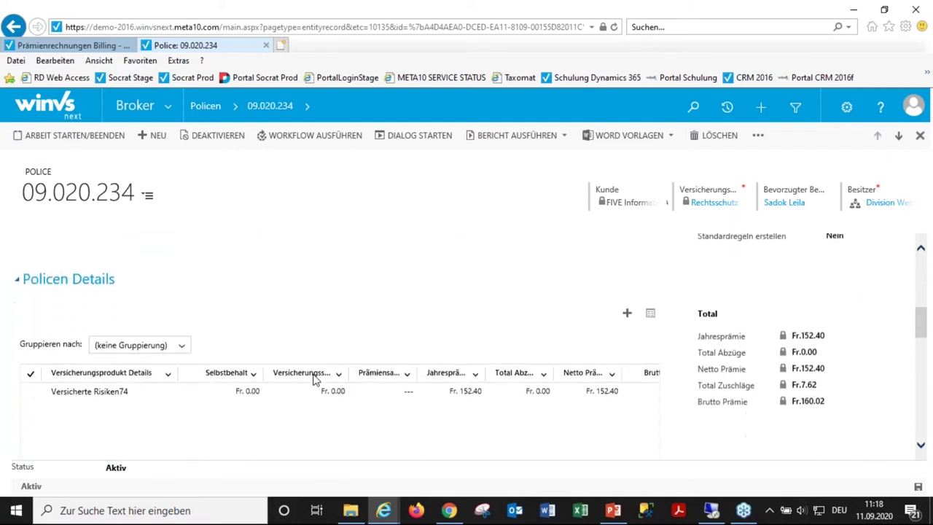
Step: Open the Prämienrechnungen associated with the Protekta Rechtsschutz policy and show them in the Alle Prämienrechnungen view
scroll(315, 379, down, 1)
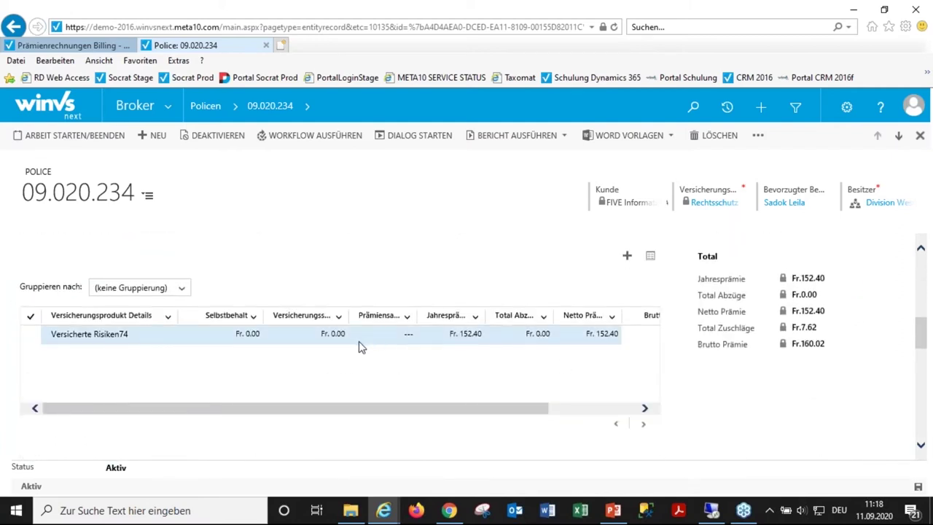
scroll(359, 347, up, 1)
scroll(386, 383, up, 5)
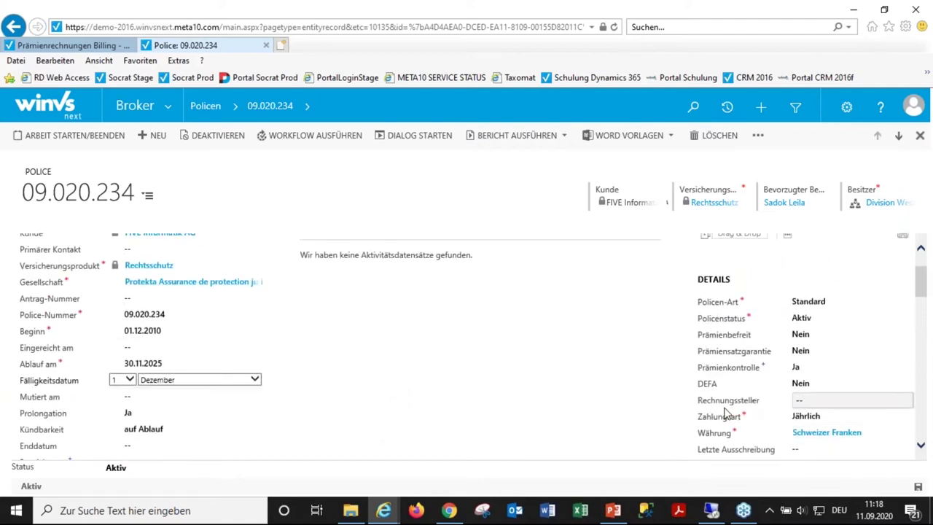
click(309, 107)
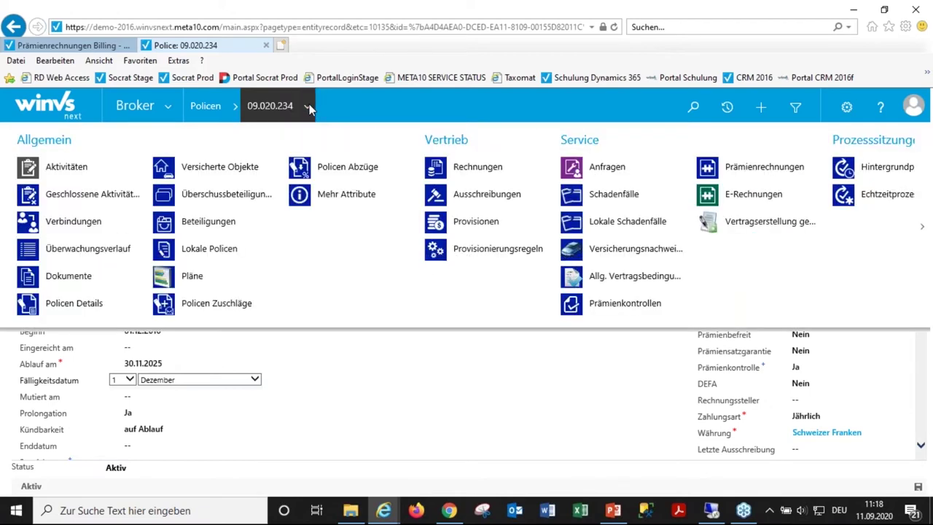
click(761, 168)
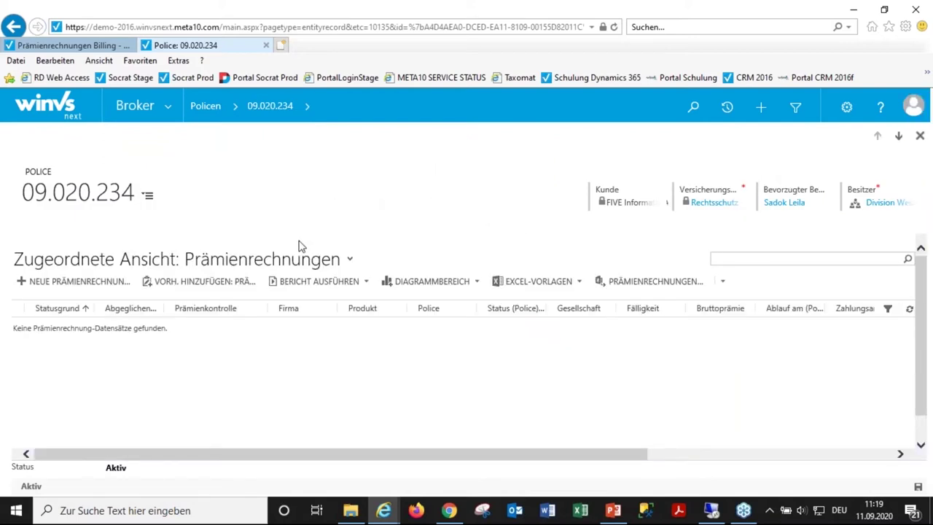
click(349, 259)
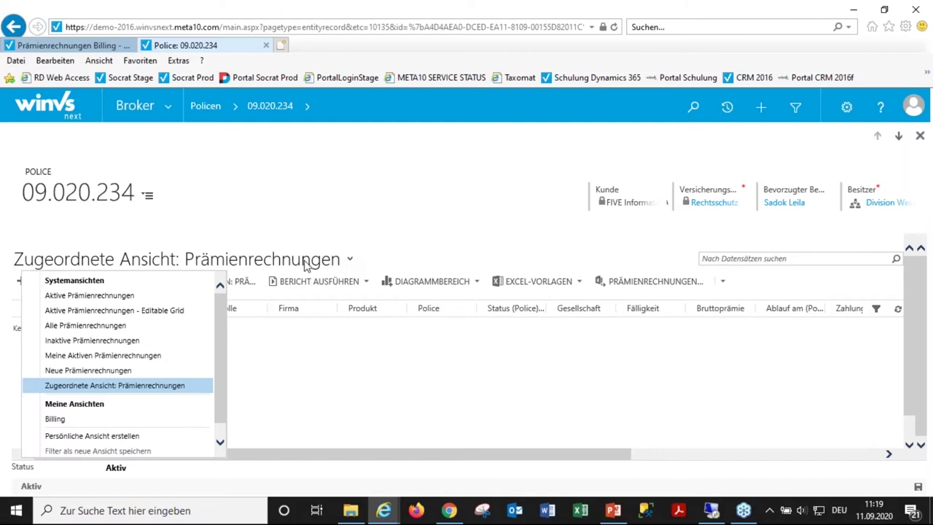
click(109, 327)
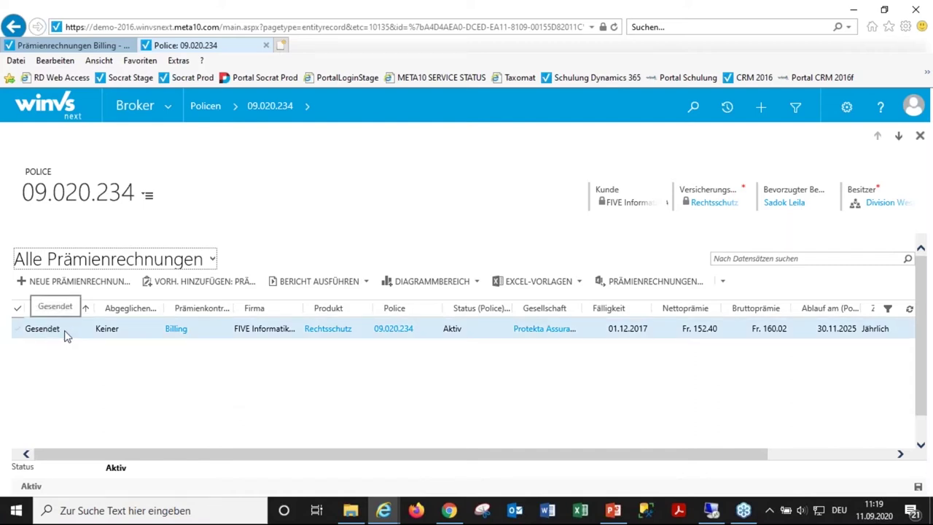
click(212, 260)
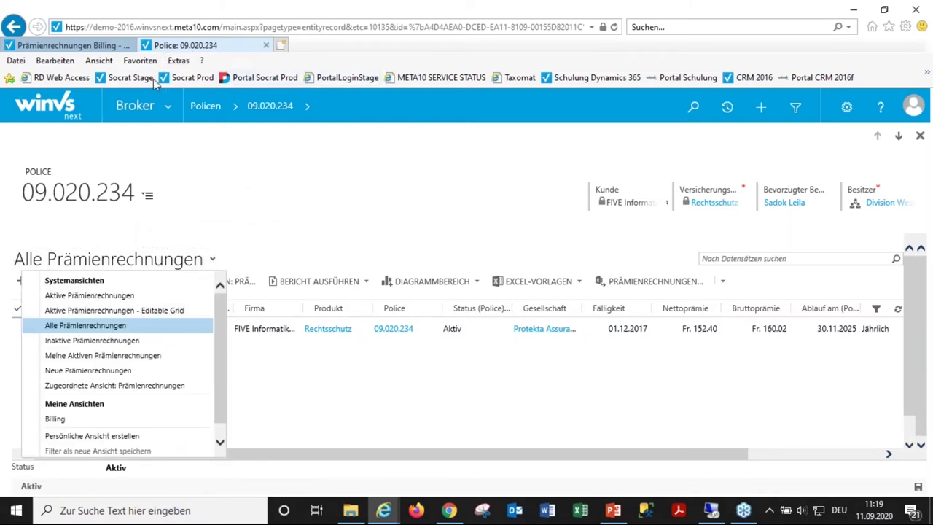
Step: Refresh the Billing list of premium invoices, sort it ascending by Statusgrund and review the invoice statuses
click(67, 46)
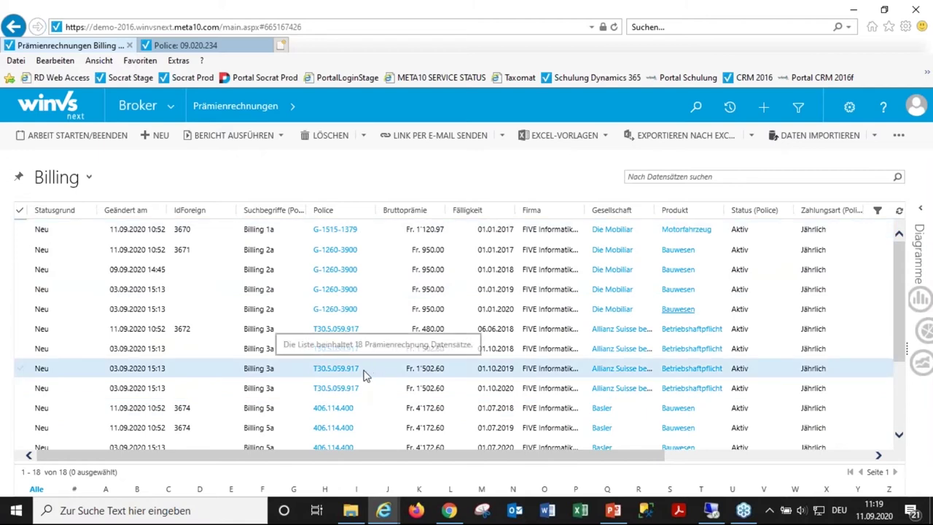
click(899, 212)
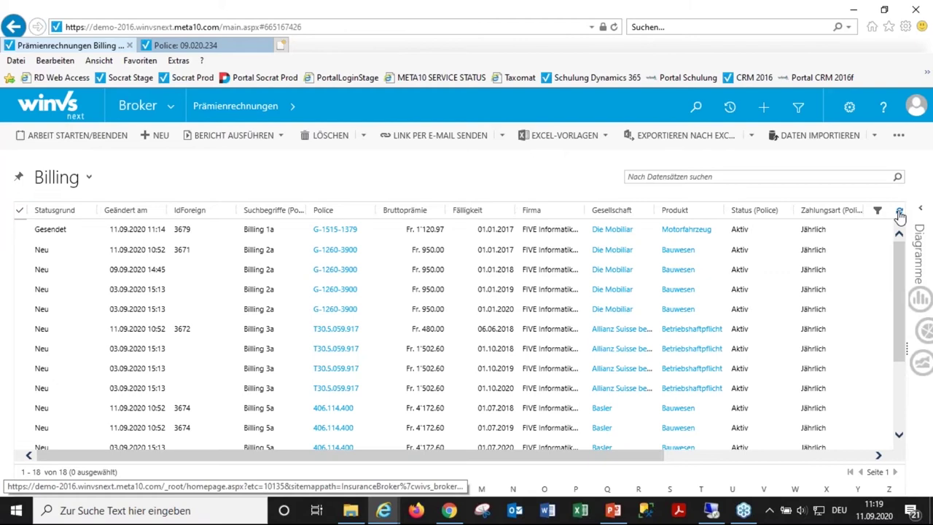
click(53, 211)
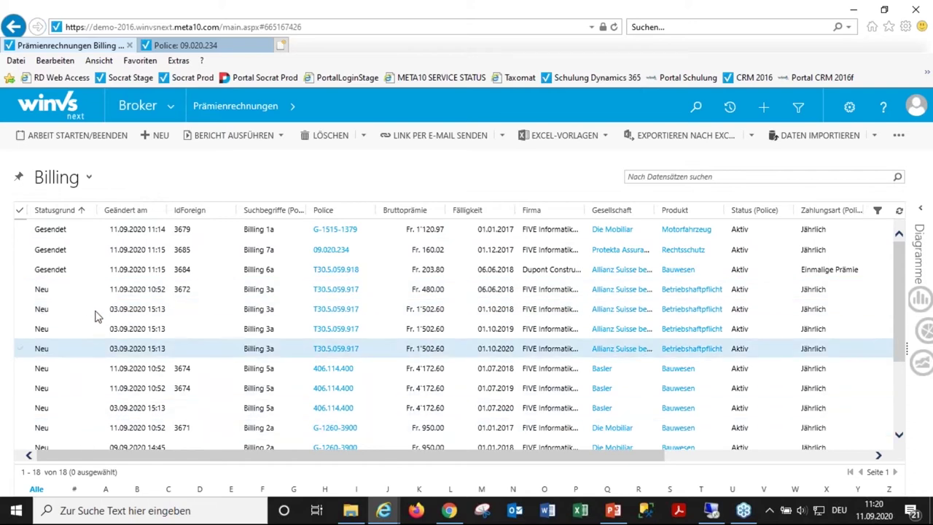
scroll(69, 355, down, 3)
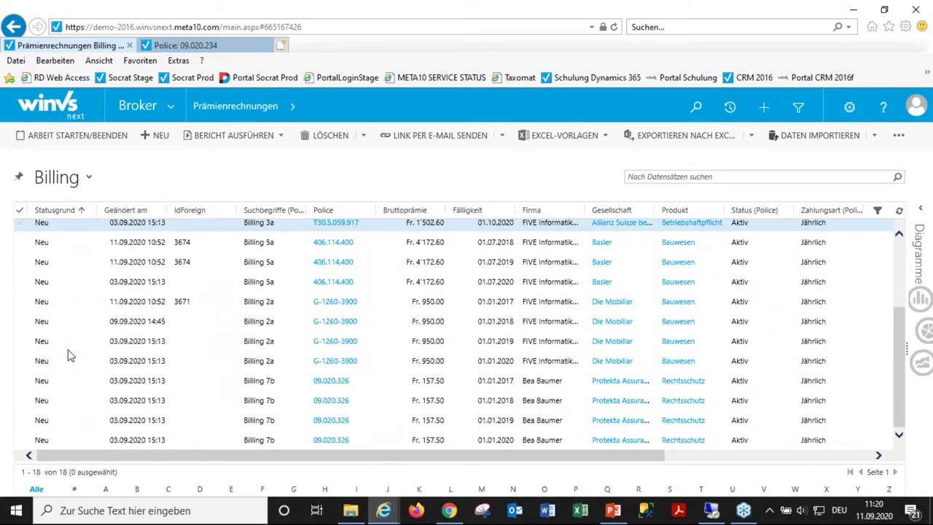
scroll(144, 290, up, 2)
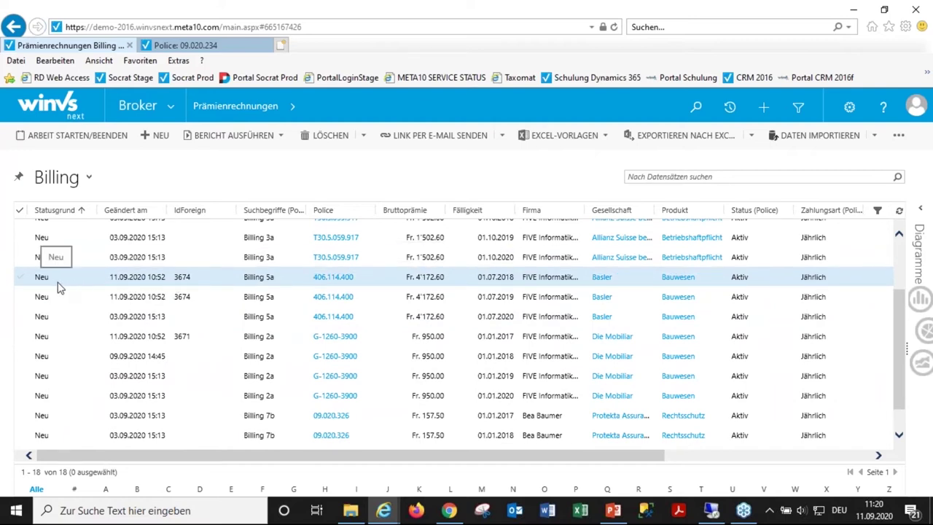
scroll(60, 287, up, 3)
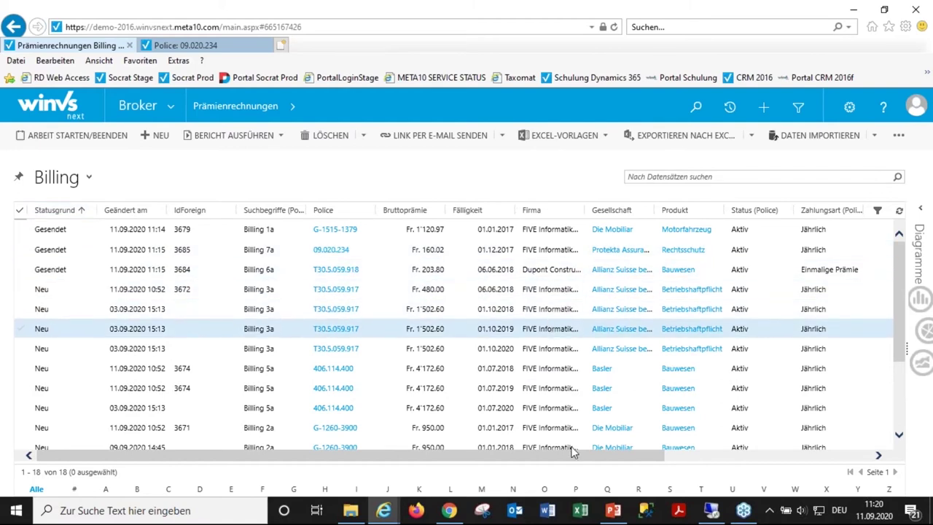
Step: Switch to the remote desktop session, bring up ONE in Chrome and load its home page with the process list
mouse_move(611, 516)
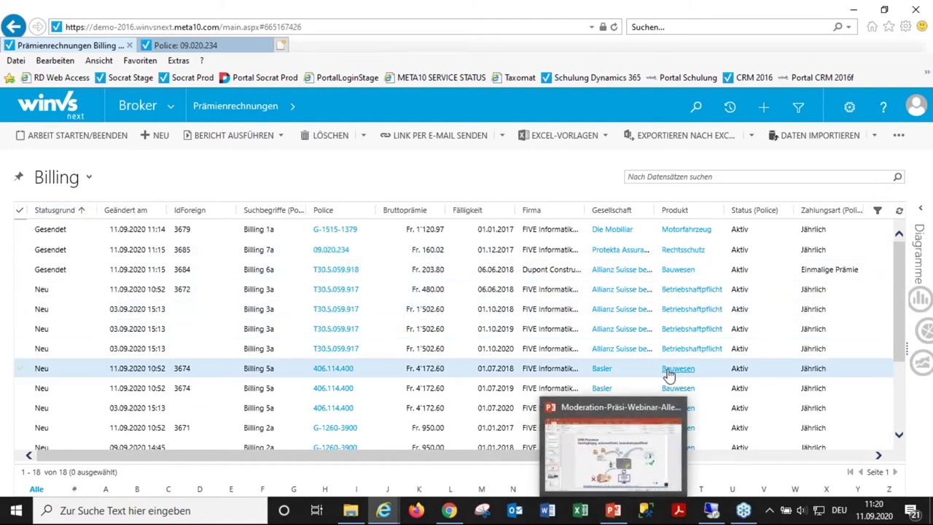
mouse_move(711, 513)
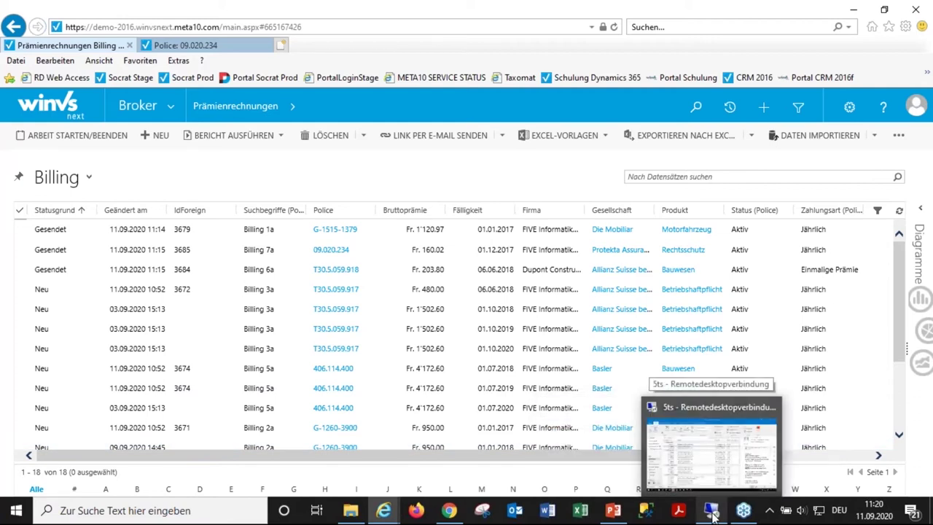
click(713, 513)
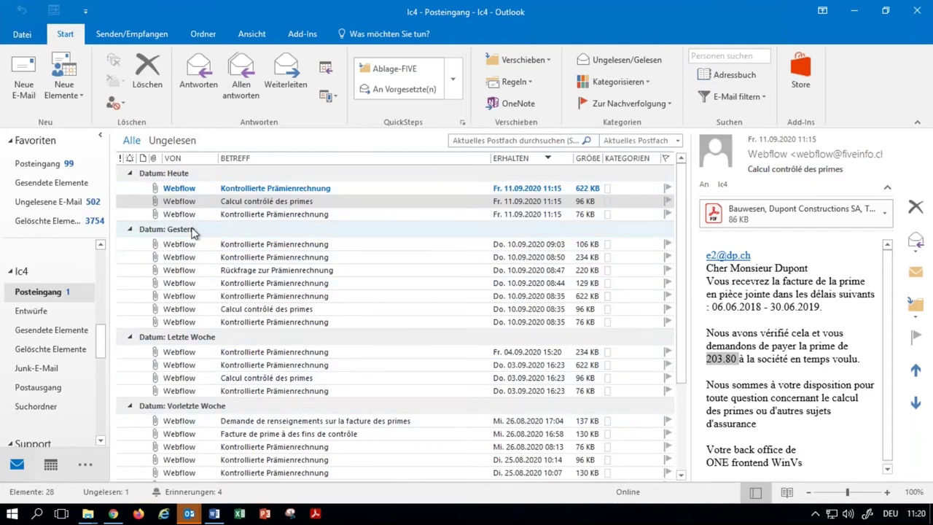
mouse_move(112, 515)
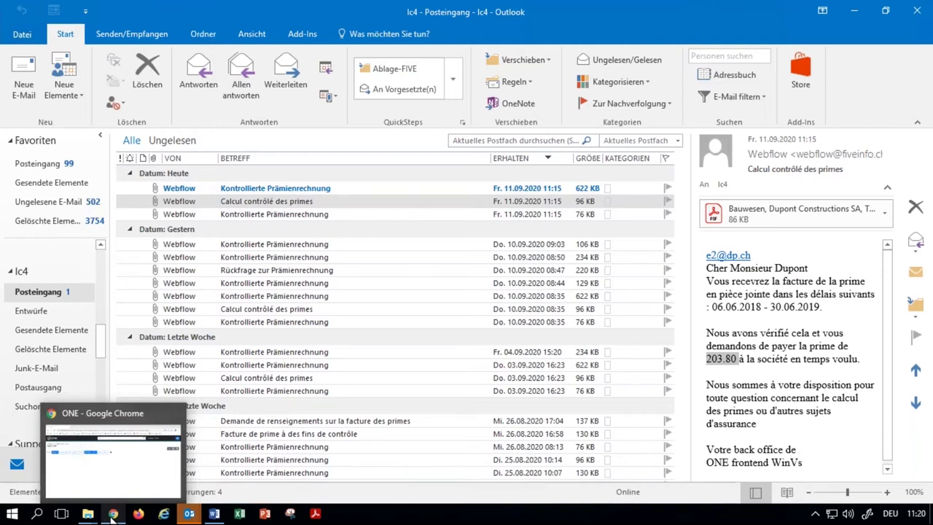
click(113, 514)
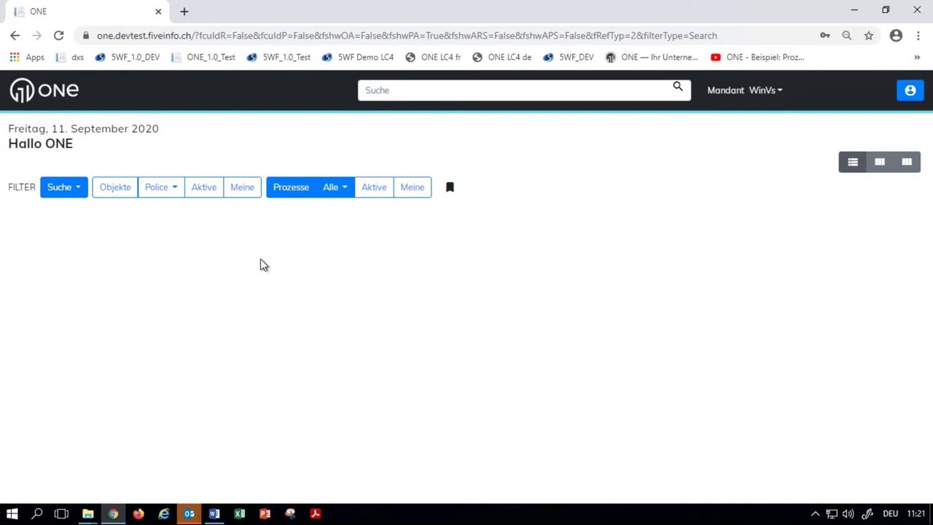
click(43, 96)
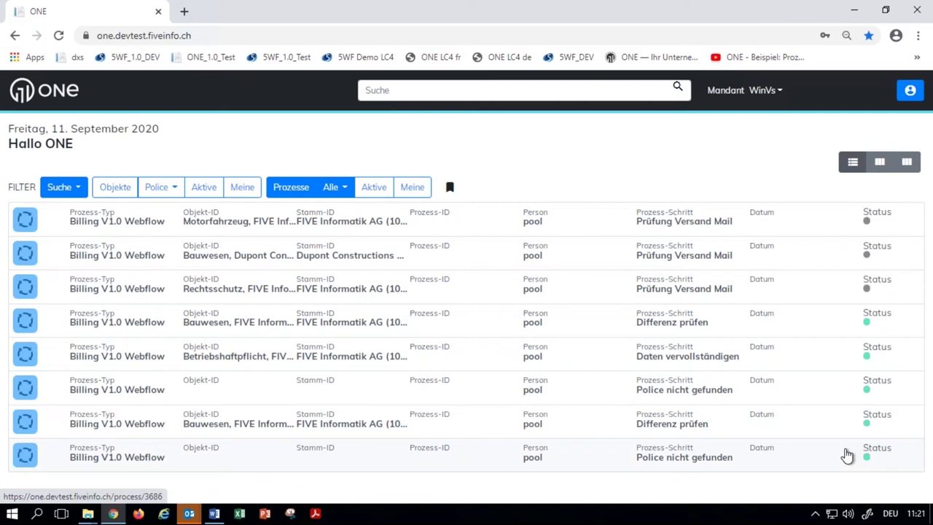
Step: Limit the process list to active processes for review, and remove the filter again
click(408, 193)
click(384, 196)
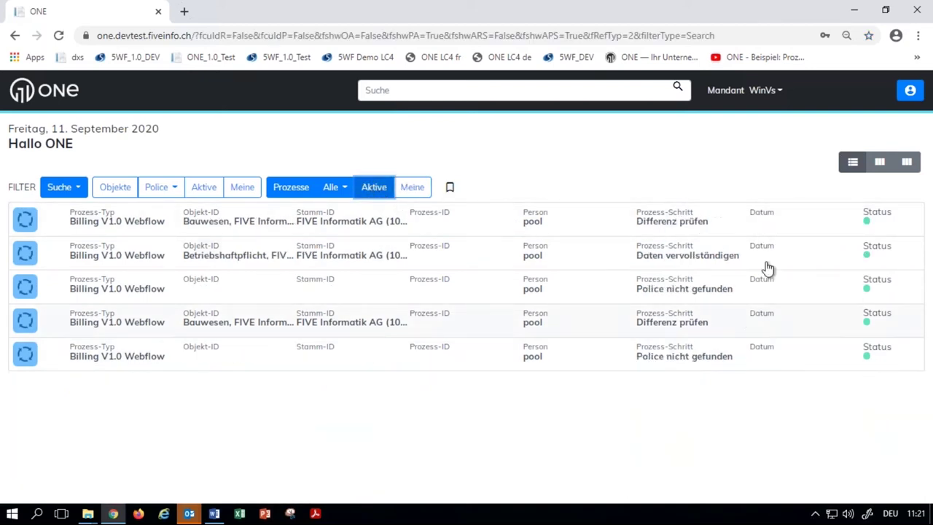
click(385, 197)
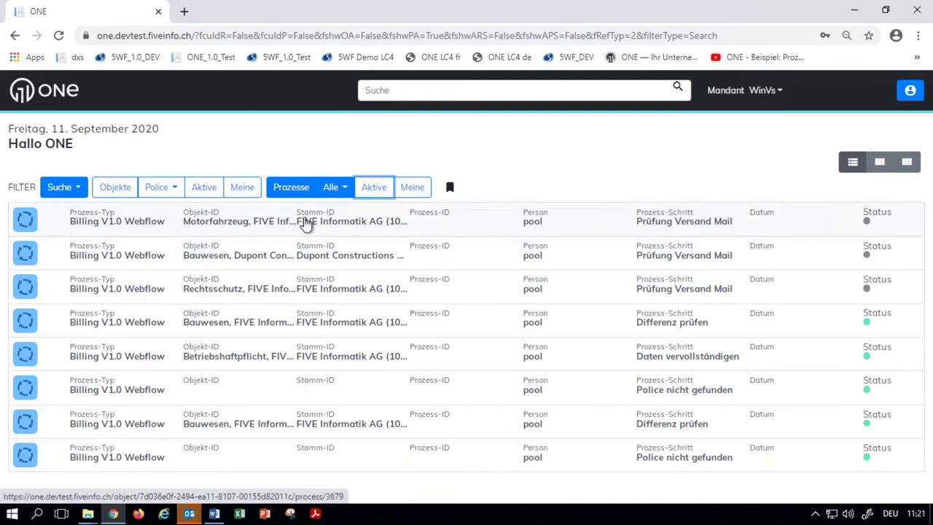
Step: Open the Motorfahrzeug billing process of FIVE Informatik AG and examine its process steps and process diagram
click(242, 226)
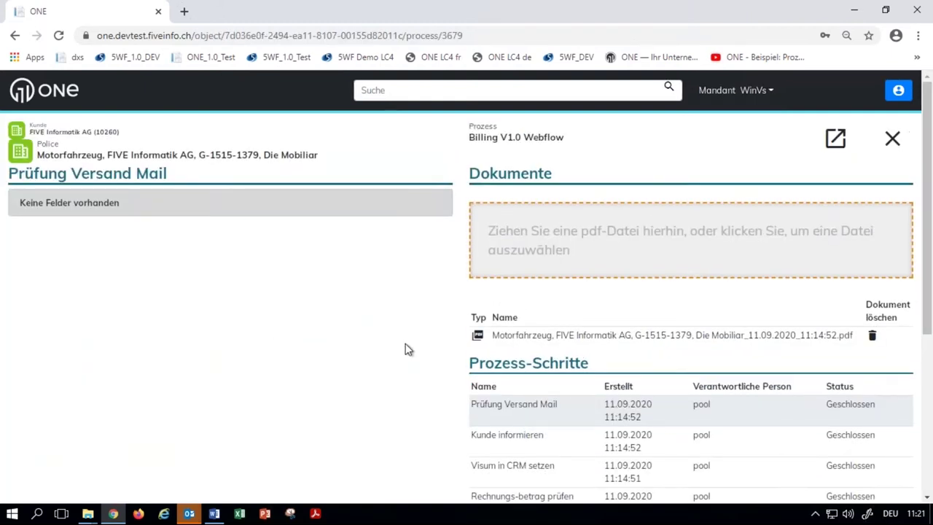
scroll(415, 340, down, 3)
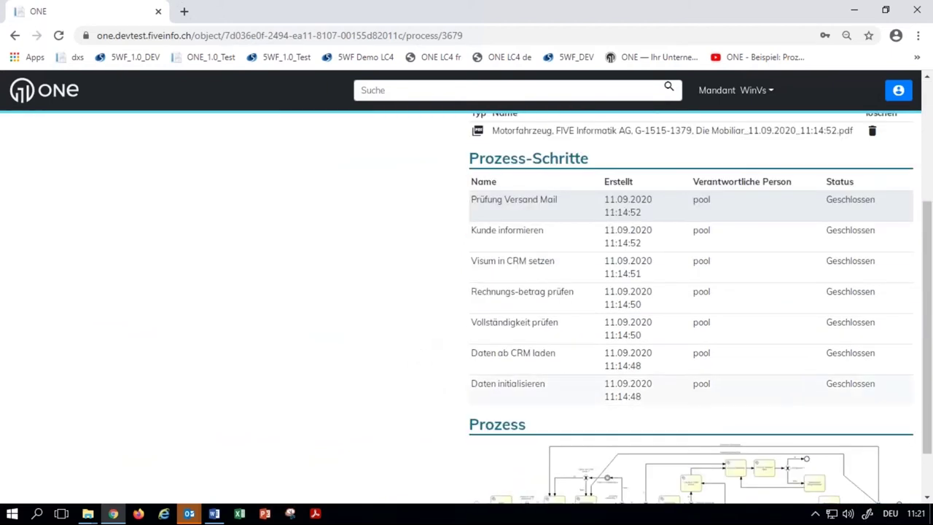
scroll(479, 379, down, 1)
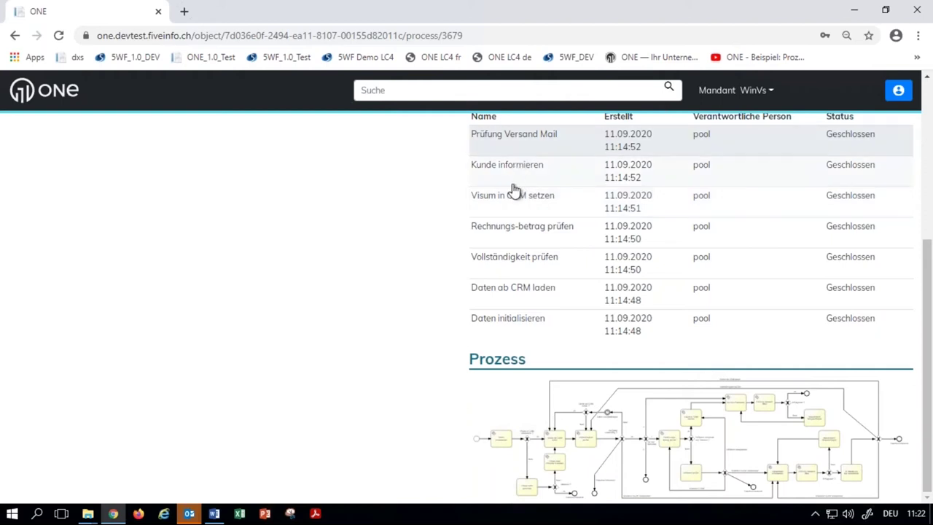
scroll(512, 187, up, 3)
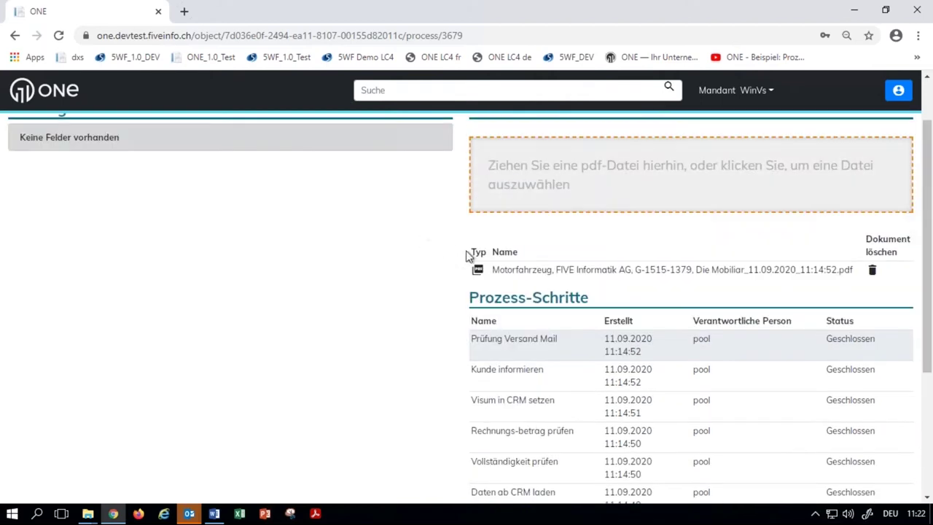
Step: View the stamped Die Mobiliar invoice PDF attached to the Motorfahrzeug process, and return to the process list
click(500, 271)
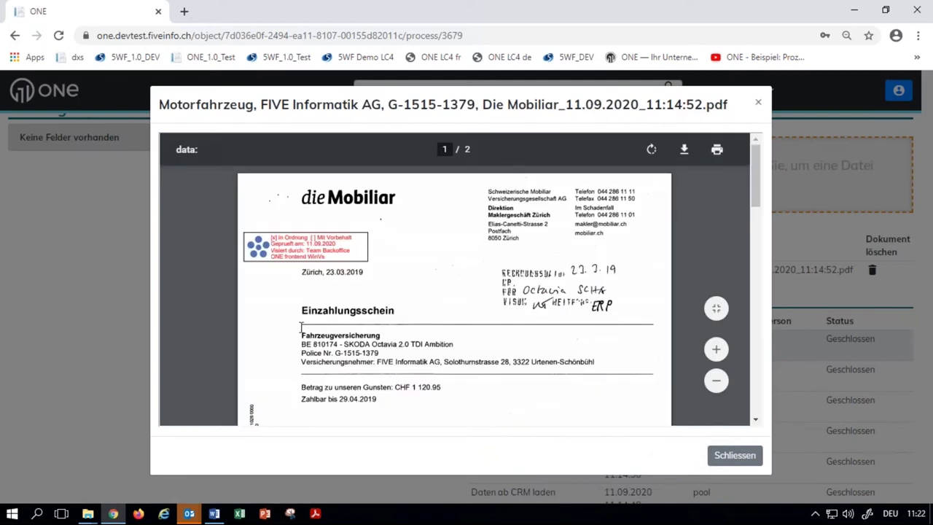
scroll(296, 255, down, 5)
scroll(388, 225, up, 5)
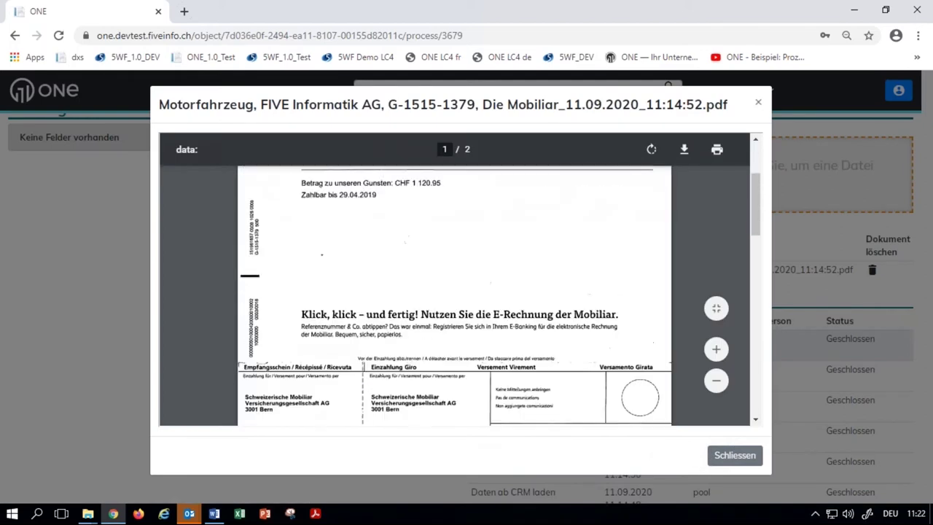
click(758, 103)
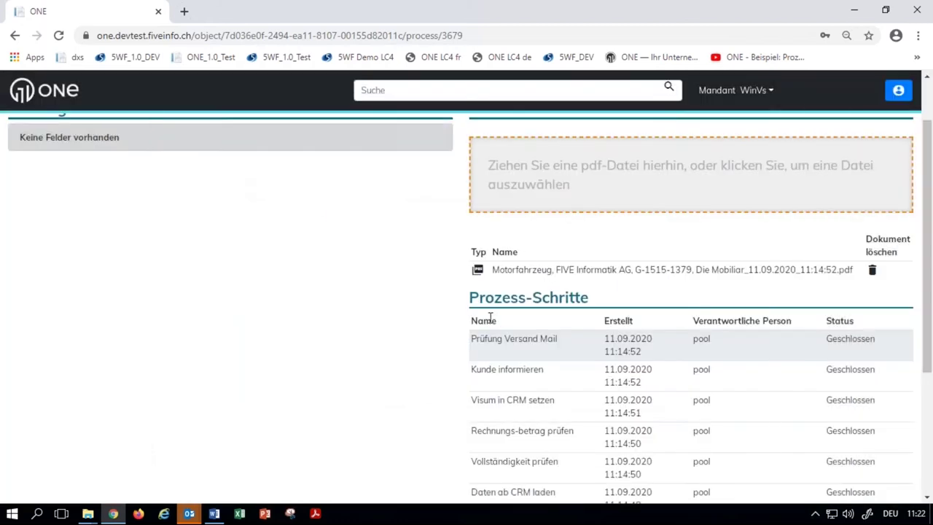
scroll(490, 317, up, 1)
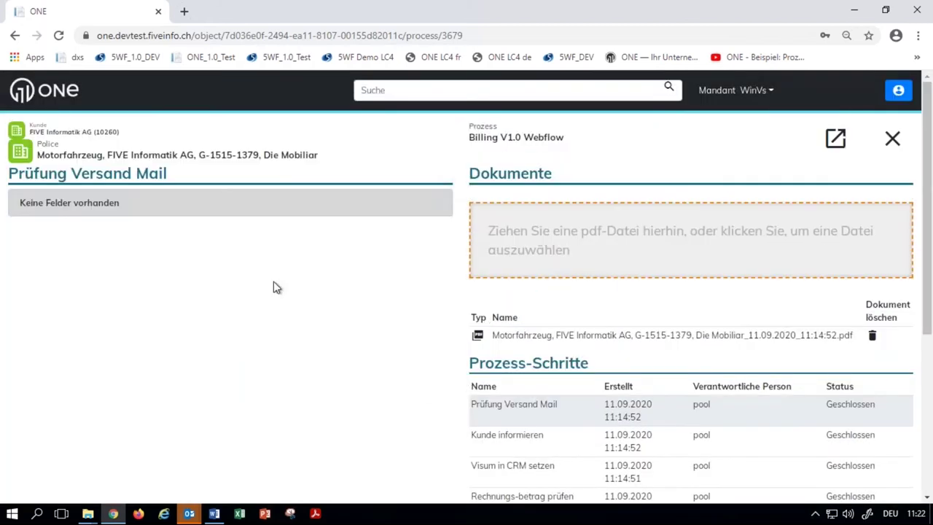
click(893, 140)
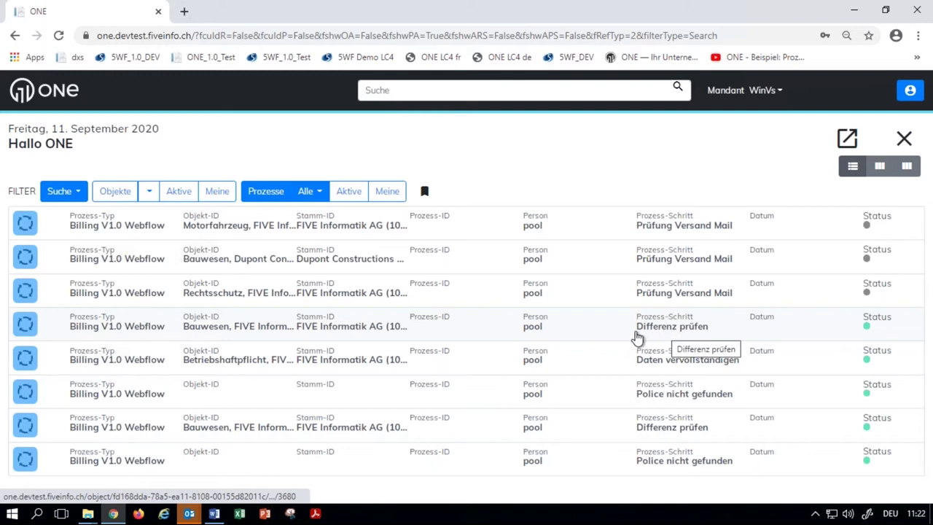
Step: Open the first Bauwesen process at the Differenz prüfen step and compare its attached PDF1.pdf invoice with the form fields
click(227, 328)
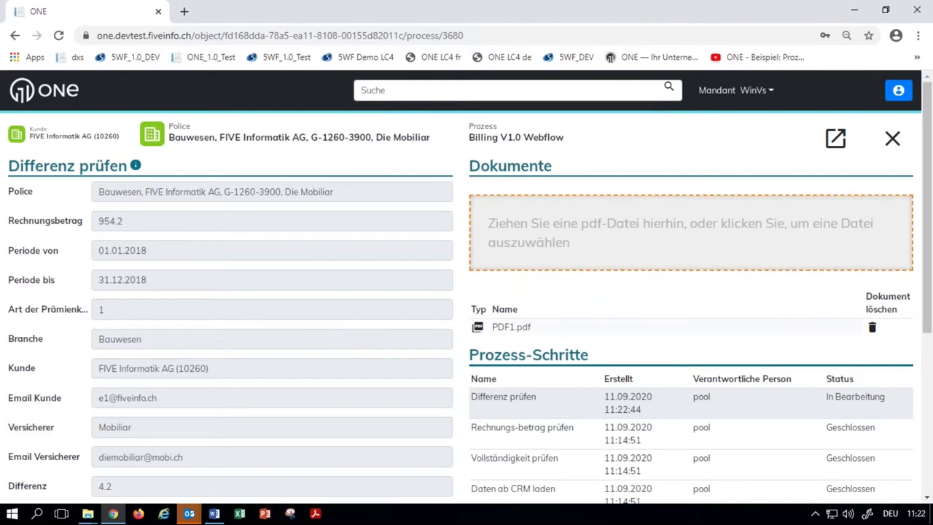
click(523, 329)
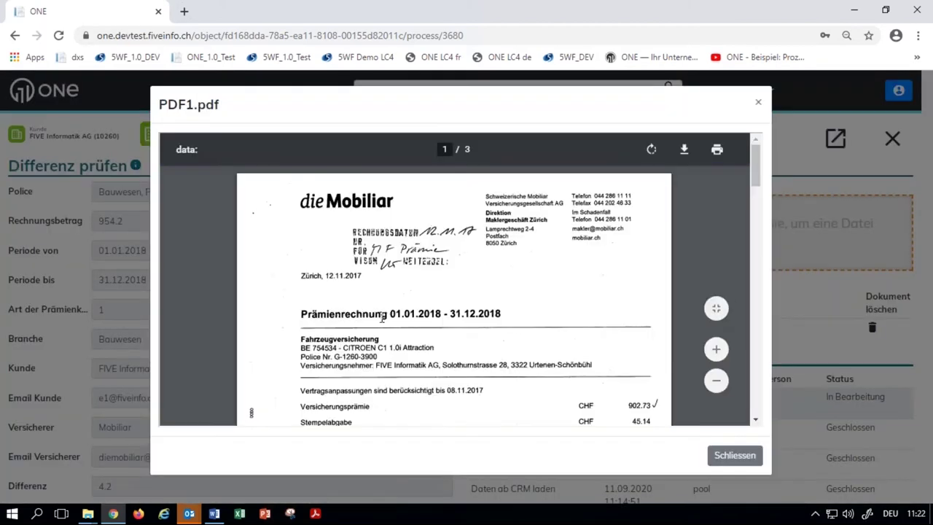
scroll(382, 317, down, 5)
scroll(382, 318, up, 4)
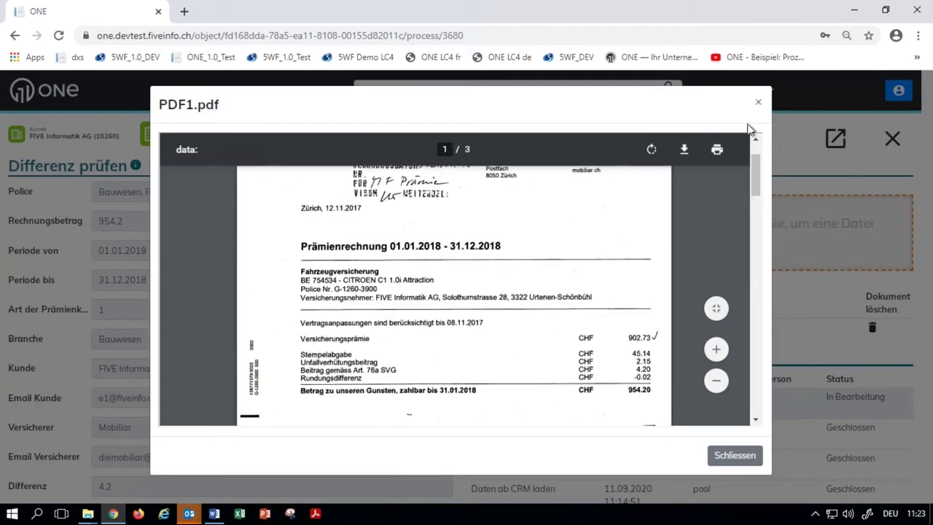
click(758, 103)
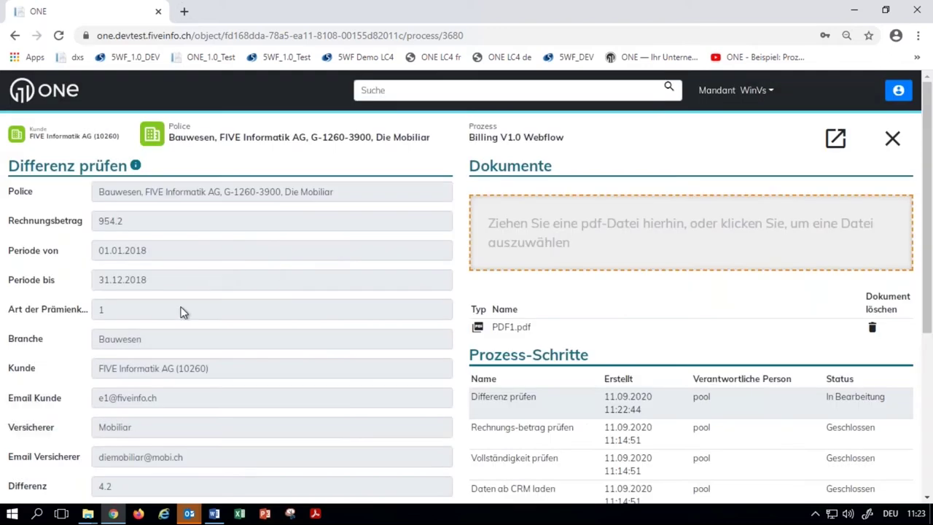
scroll(182, 312, down, 3)
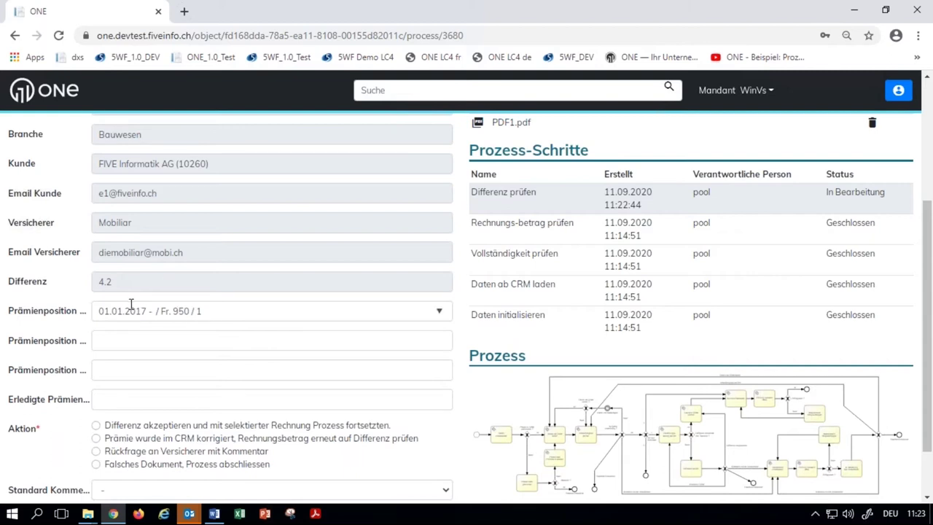
Step: Accept the difference with the selected invoice in the Bauwesen process and continue the process
scroll(131, 303, down, 1)
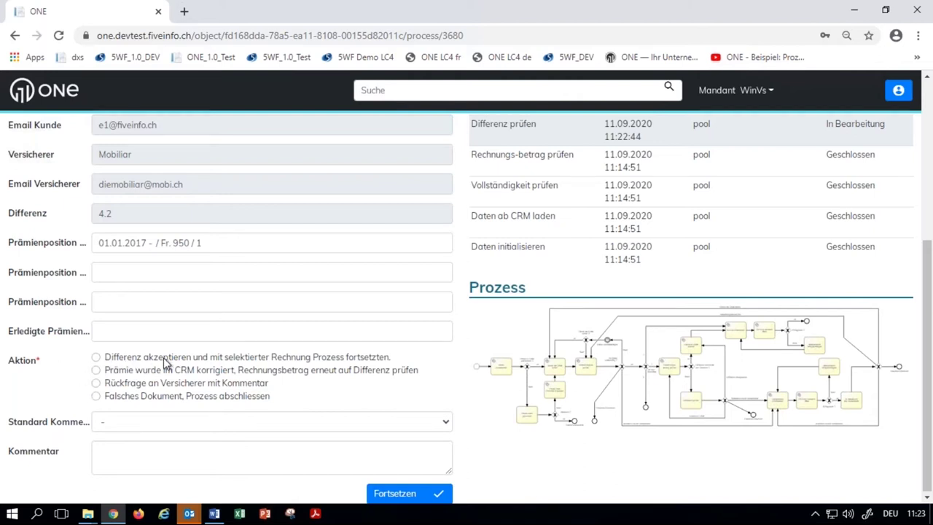
click(96, 359)
click(395, 495)
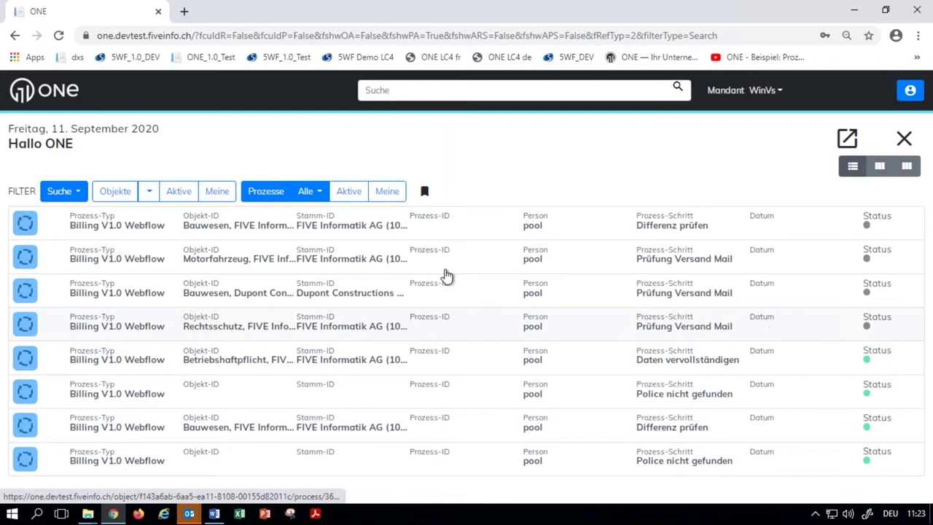
Step: Switch to Outlook and read the newest Kontrollierte Prämienrechnung e-mail in the lc4 inbox
mouse_move(189, 516)
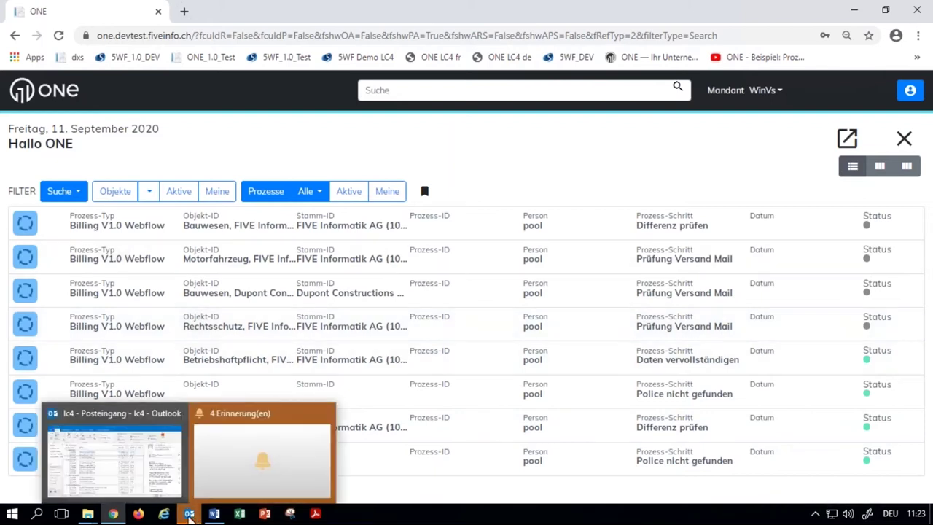
click(190, 516)
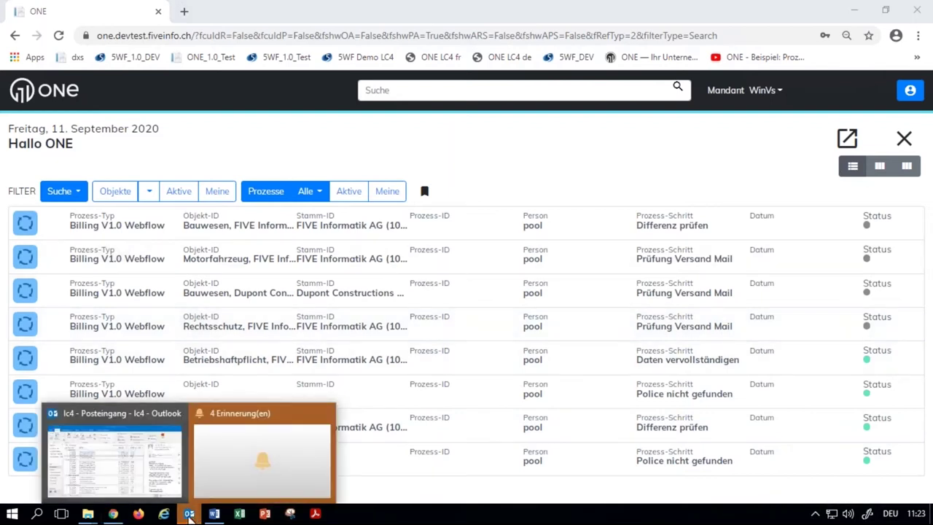
click(143, 469)
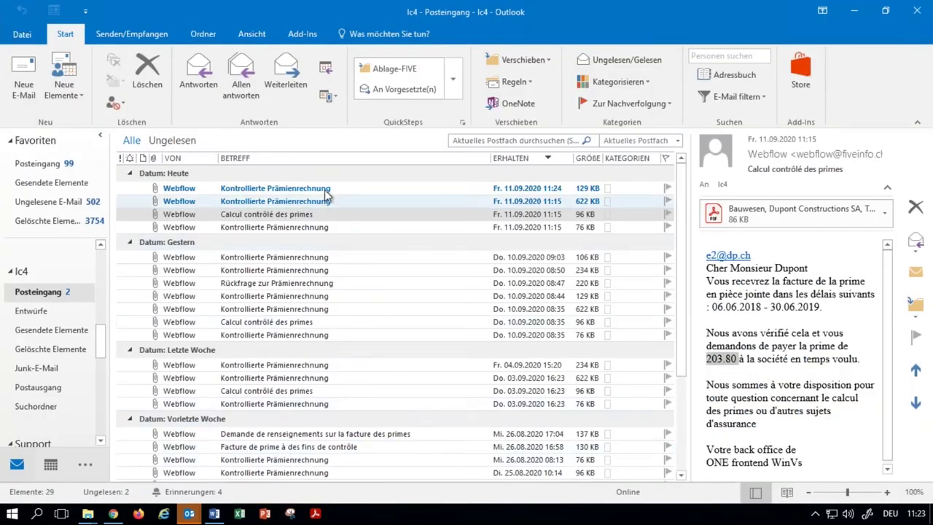
click(545, 190)
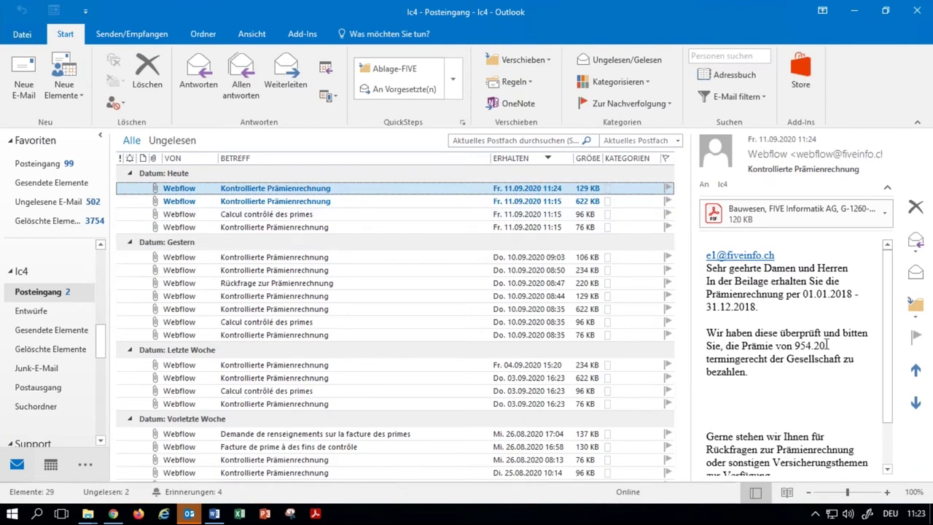
Step: View the stamped Bauwesen invoice PDF attached to the e-mail, close it, and return to the process list in ONE
double_click(794, 212)
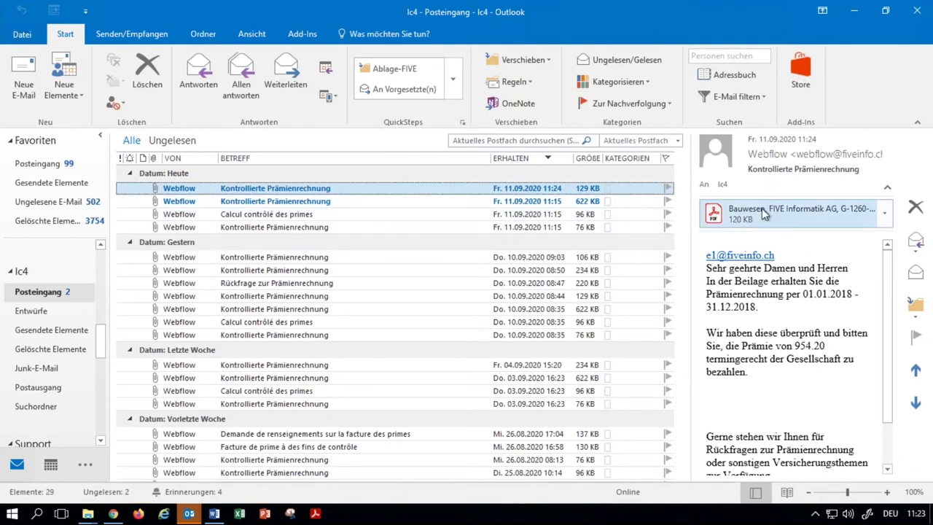
click(387, 294)
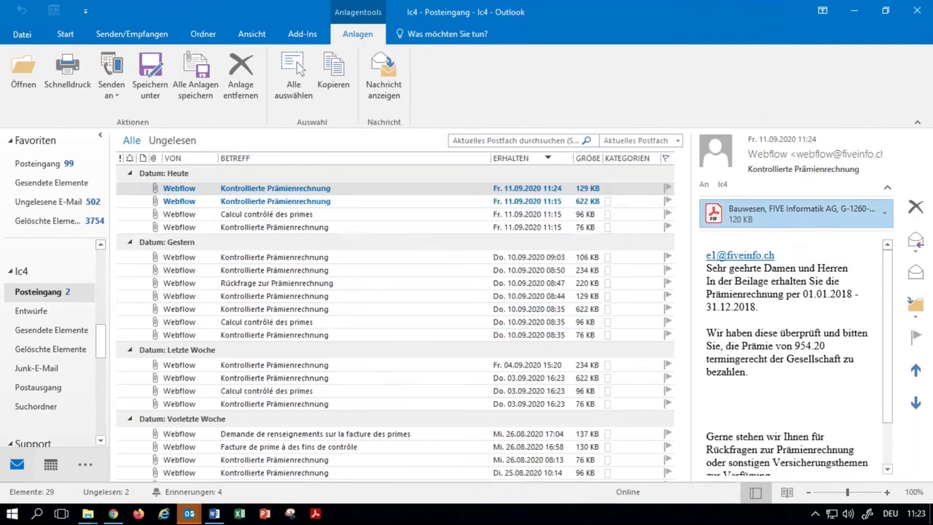
scroll(288, 337, down, 4)
scroll(359, 327, down, 1)
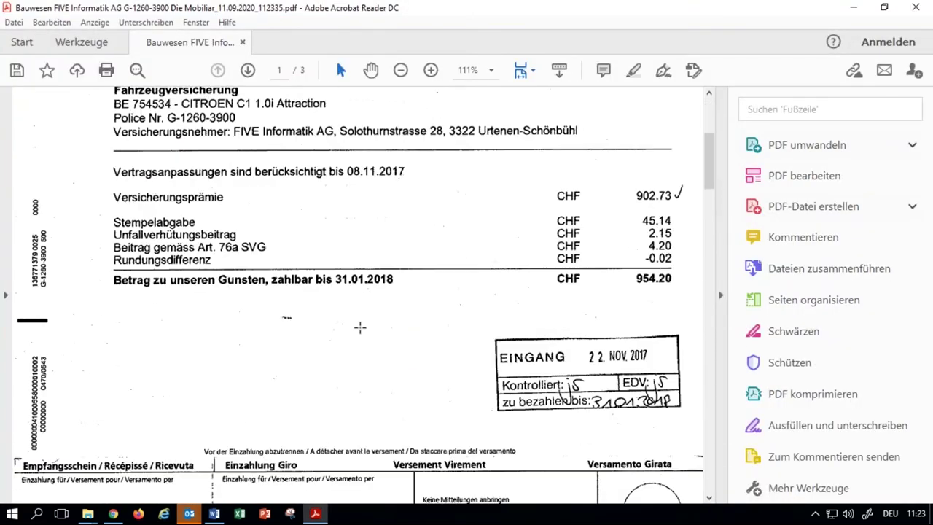
scroll(620, 283, up, 4)
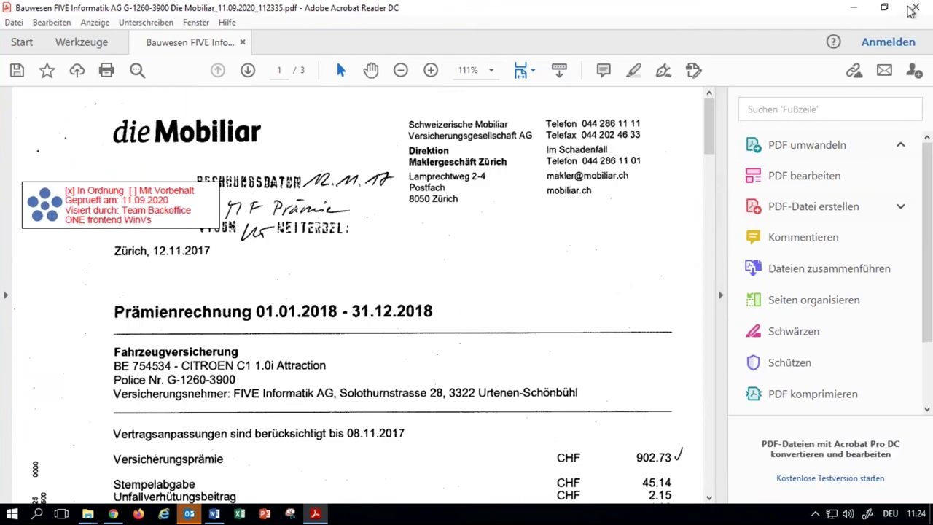
click(914, 8)
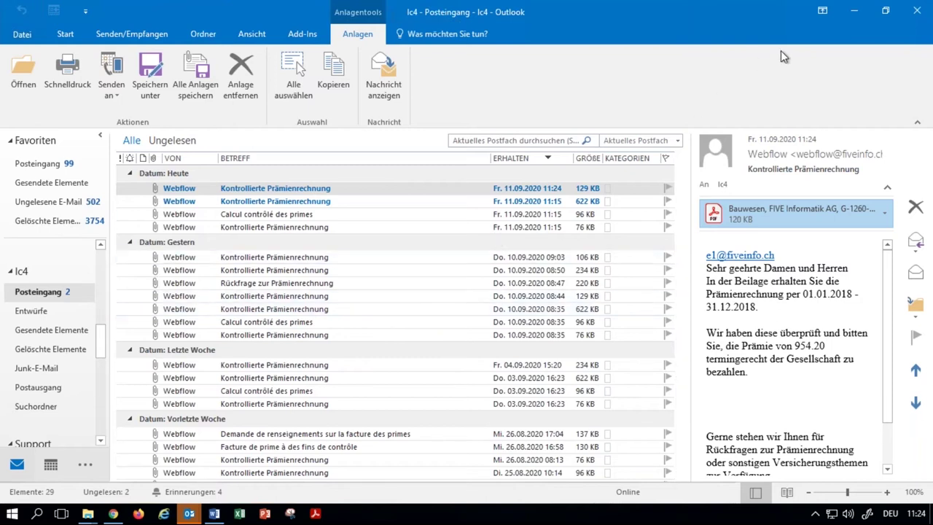
click(855, 11)
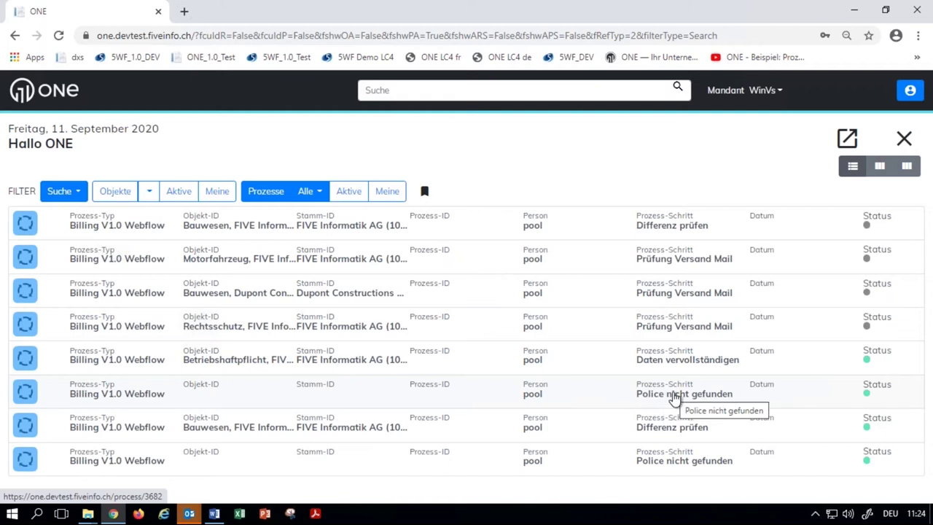
Step: Open the first Police nicht gefunden process that is still active and inspect its attached PDF1.pdf
click(216, 394)
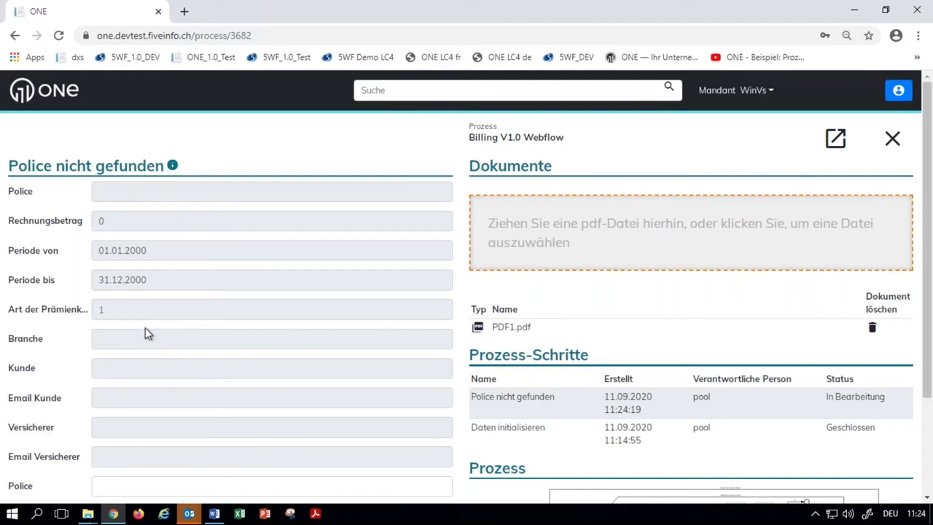
click(508, 329)
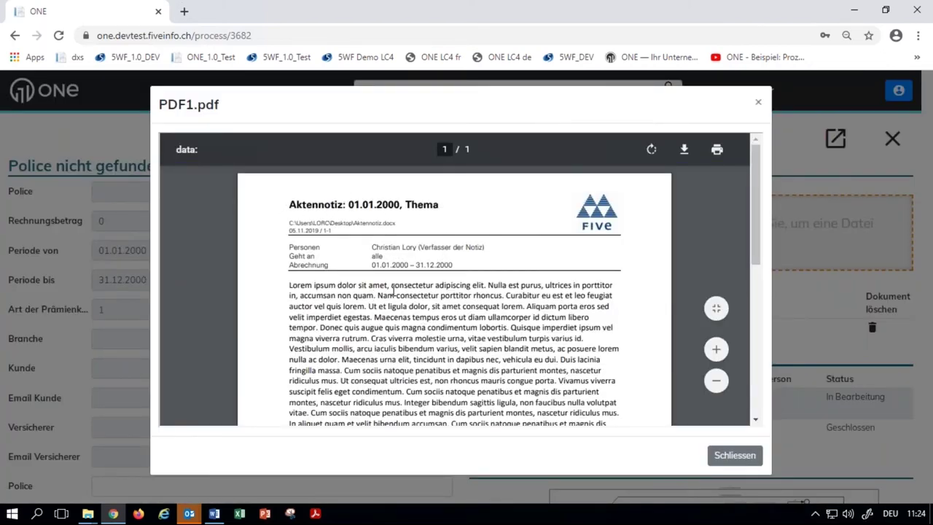
scroll(368, 334, down, 5)
scroll(366, 334, up, 5)
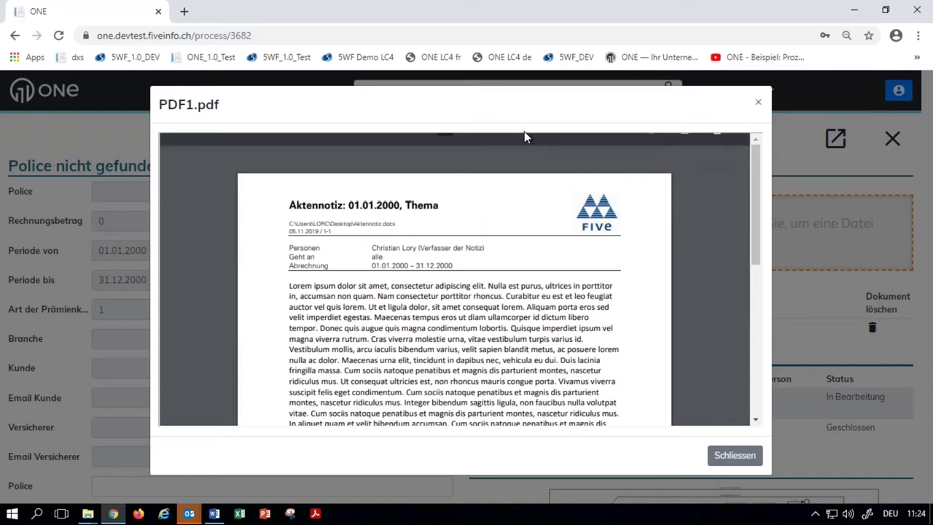
mouse_move(467, 255)
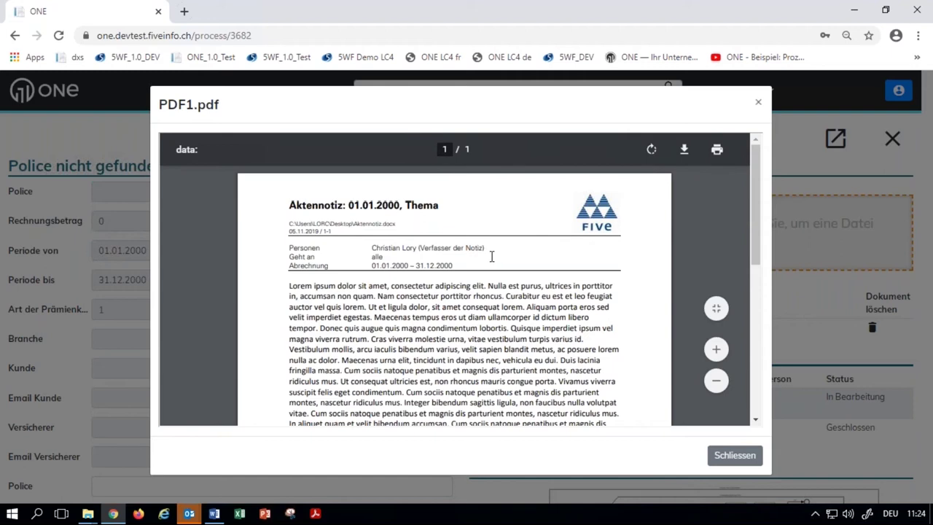
click(758, 102)
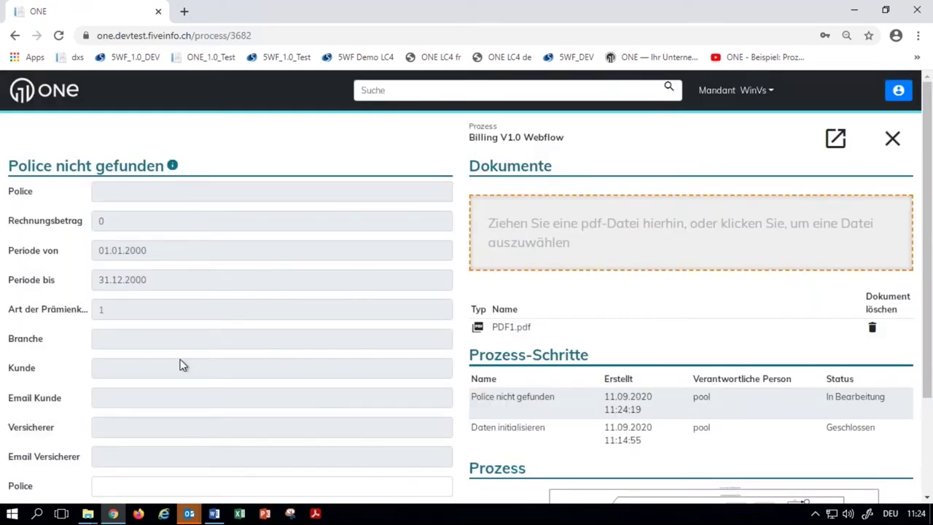
Step: Review the form of the Police nicht gefunden process and abort the process because of a wrong document
scroll(183, 365, down, 3)
scroll(308, 256, up, 1)
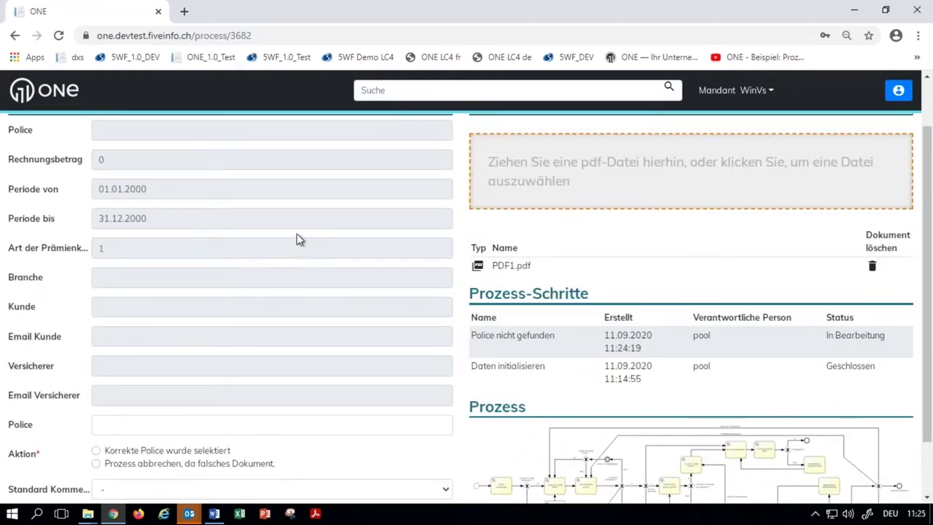
scroll(294, 237, down, 2)
scroll(218, 222, up, 3)
scroll(154, 250, down, 2)
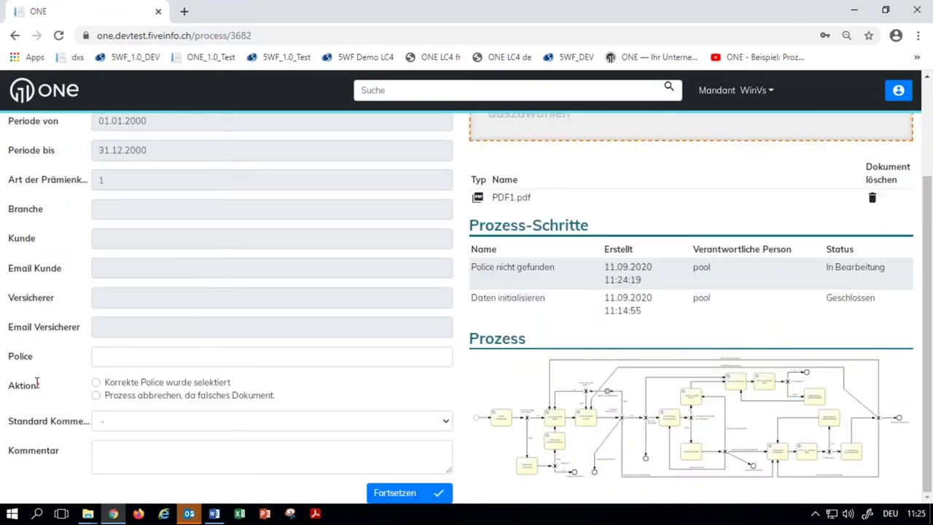
click(95, 396)
click(381, 495)
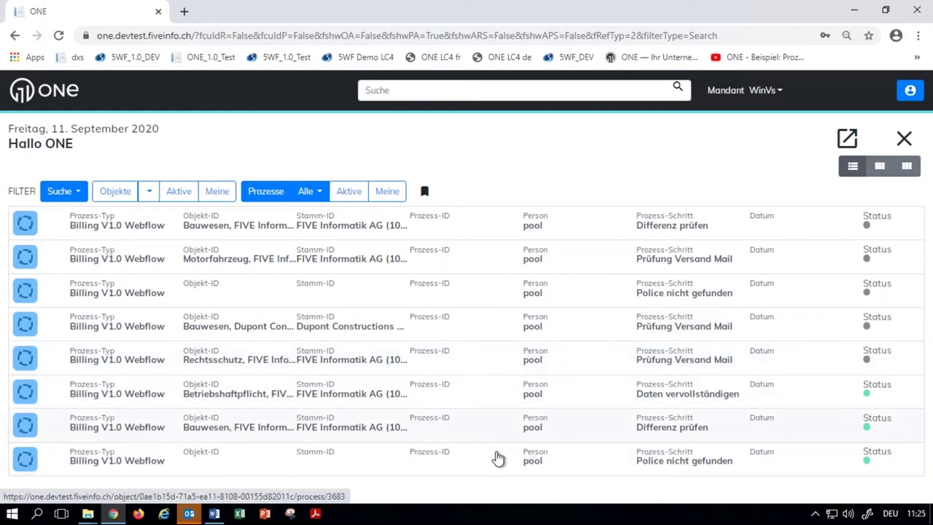
Step: Open the remaining active Police nicht gefunden process and compare its Police value with the policy number in the attached PDF1.pdf
click(429, 459)
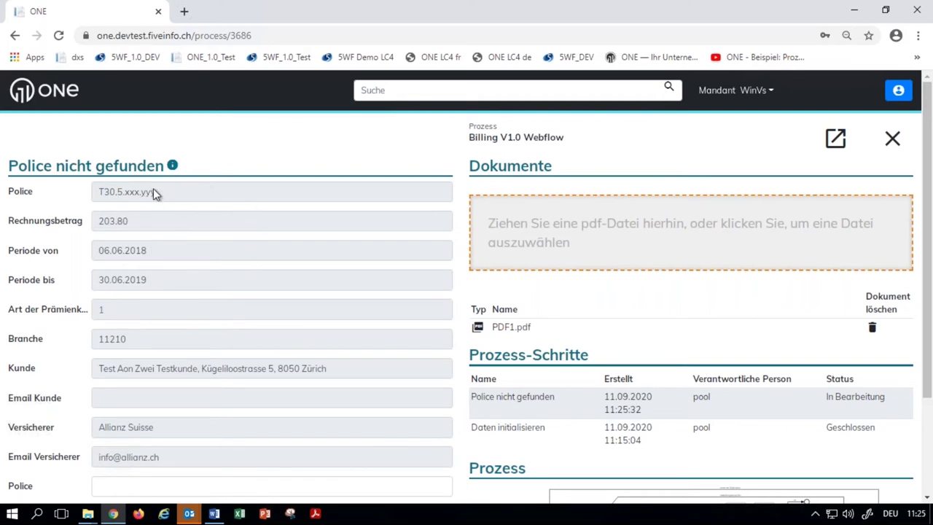
drag(155, 190, 99, 192)
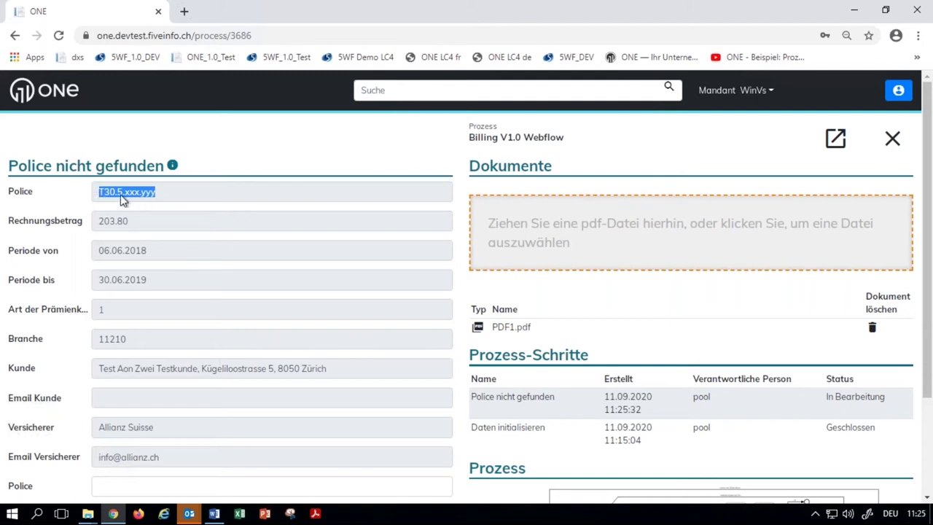
click(163, 198)
click(502, 329)
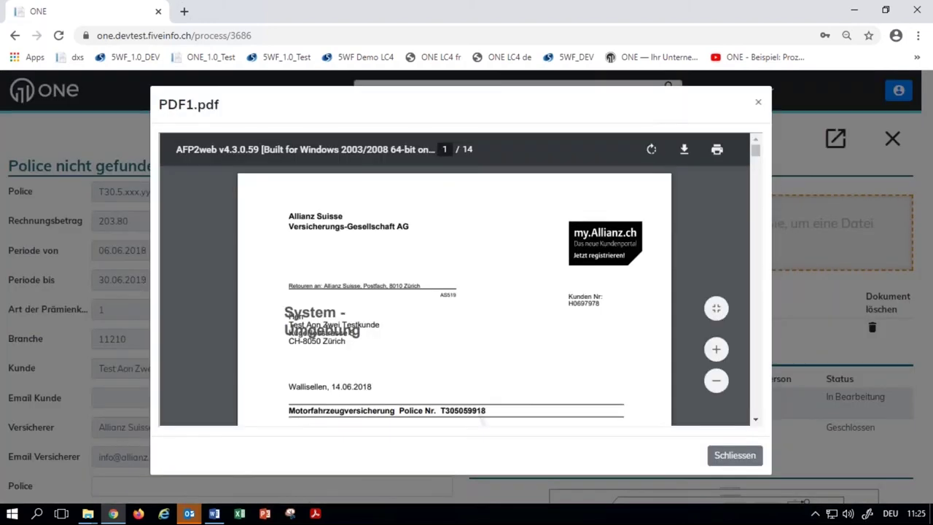
scroll(459, 349, down, 2)
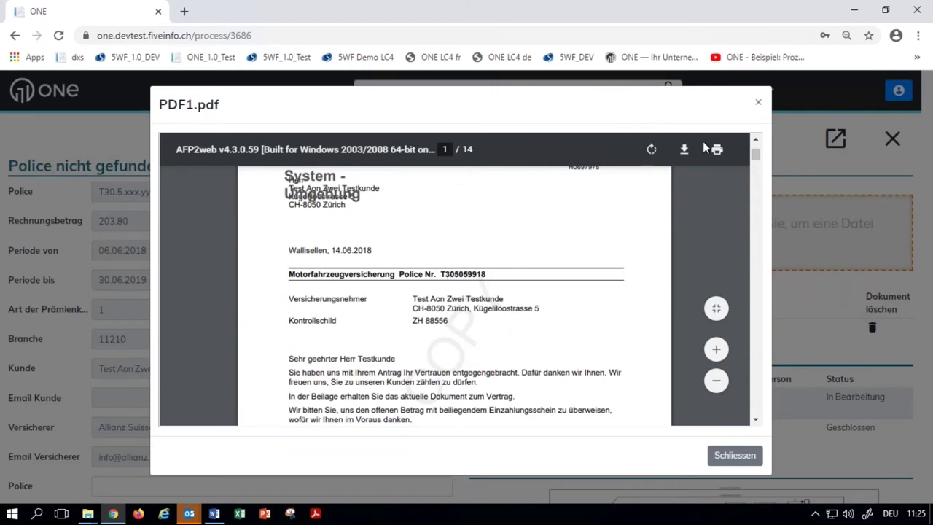
click(758, 102)
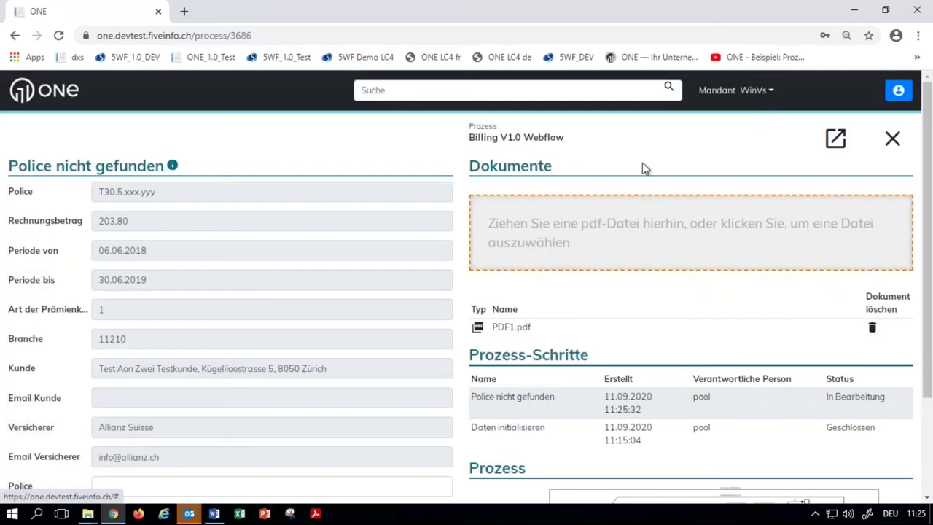
Step: Search the policies by the last three digits of the invoice's policy number and select the Dupont Constructions SA Bauwesen policy at Allianz Suisse bern
scroll(183, 213, down, 1)
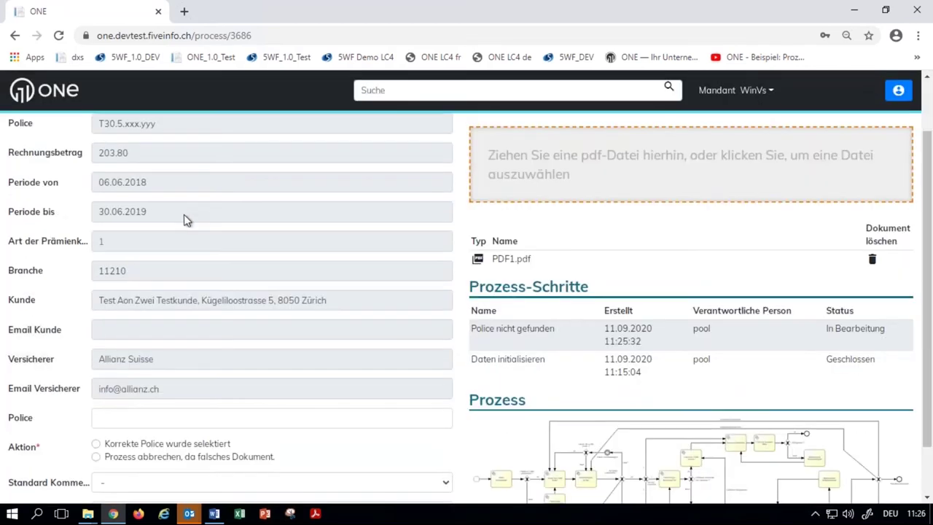
click(115, 421)
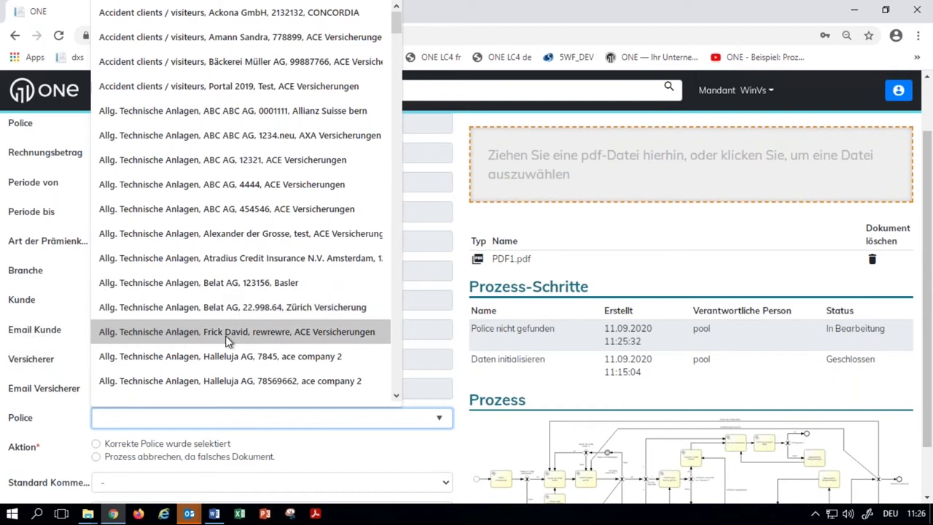
scroll(234, 325, down, 7)
scroll(230, 329, down, 6)
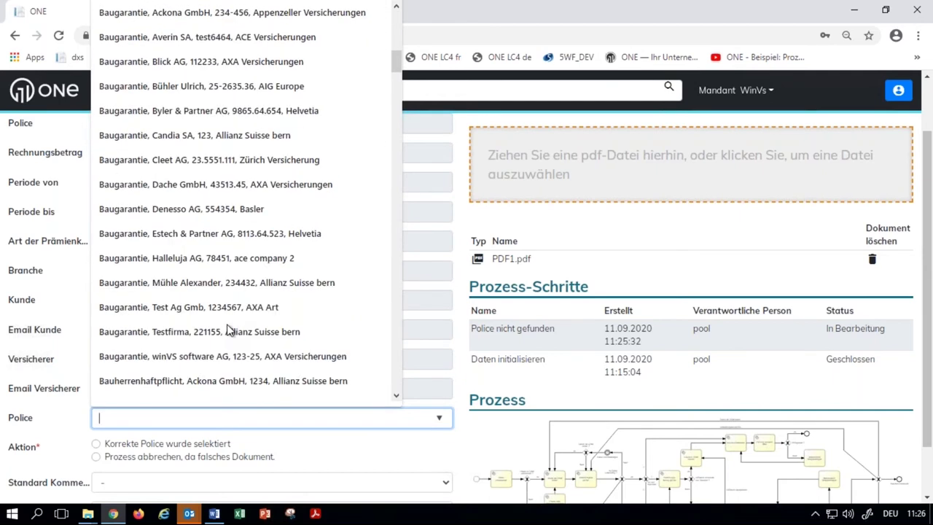
scroll(230, 329, up, 8)
scroll(228, 329, up, 3)
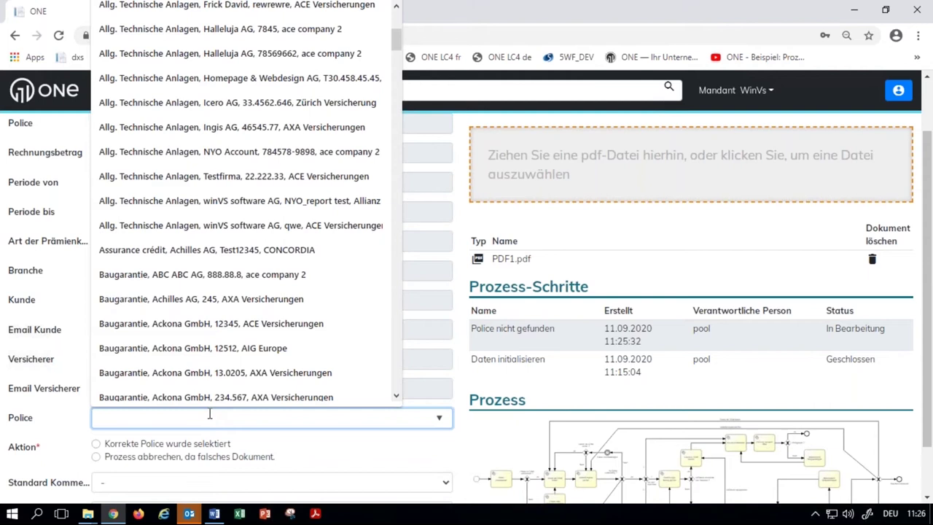
text(918)
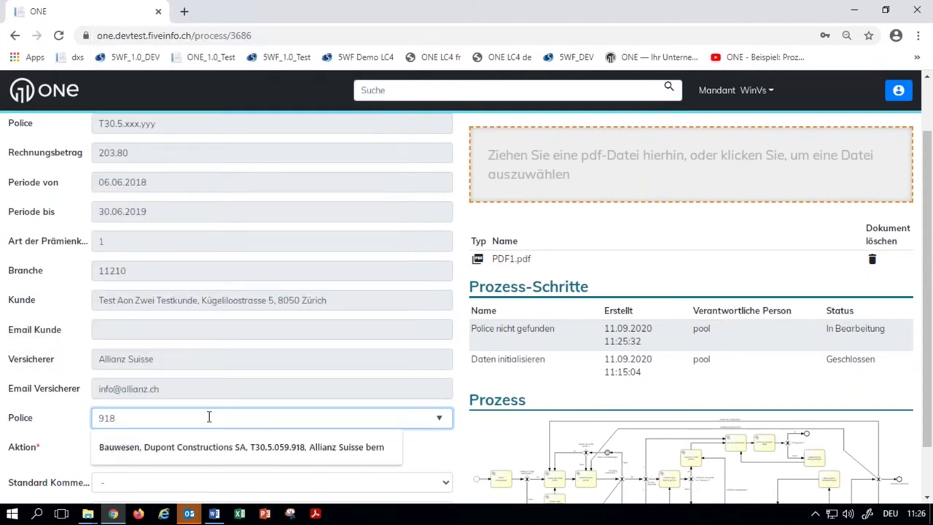
click(286, 447)
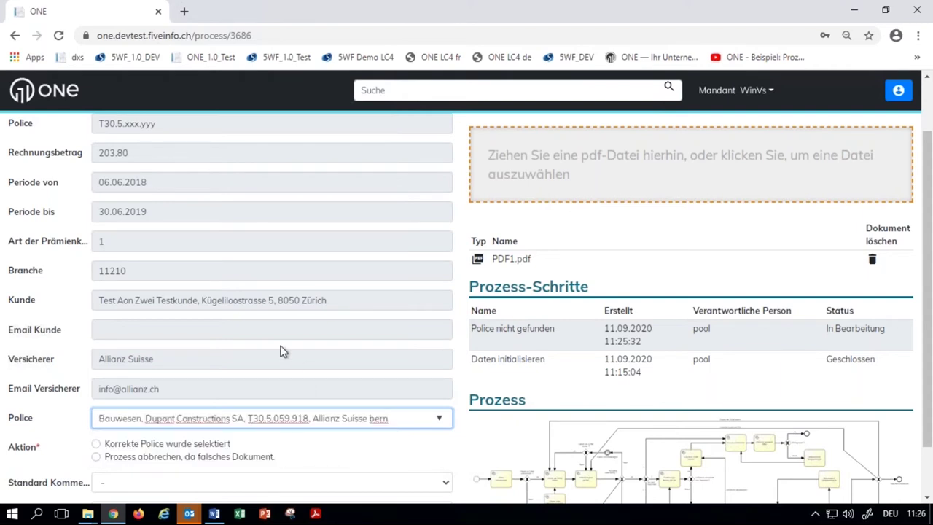
Step: Set the action to Korrekte Police wurde selektiert and continue the process
click(94, 444)
scroll(68, 447, down, 1)
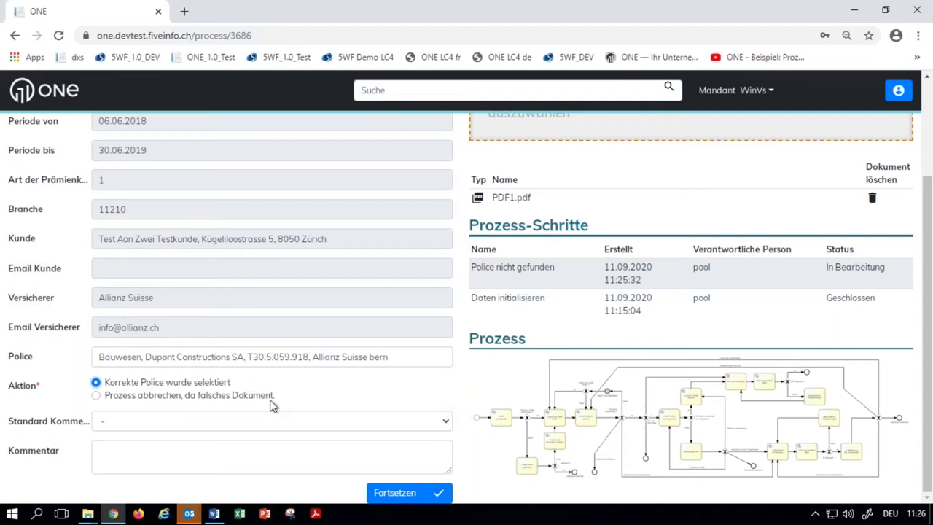
click(386, 496)
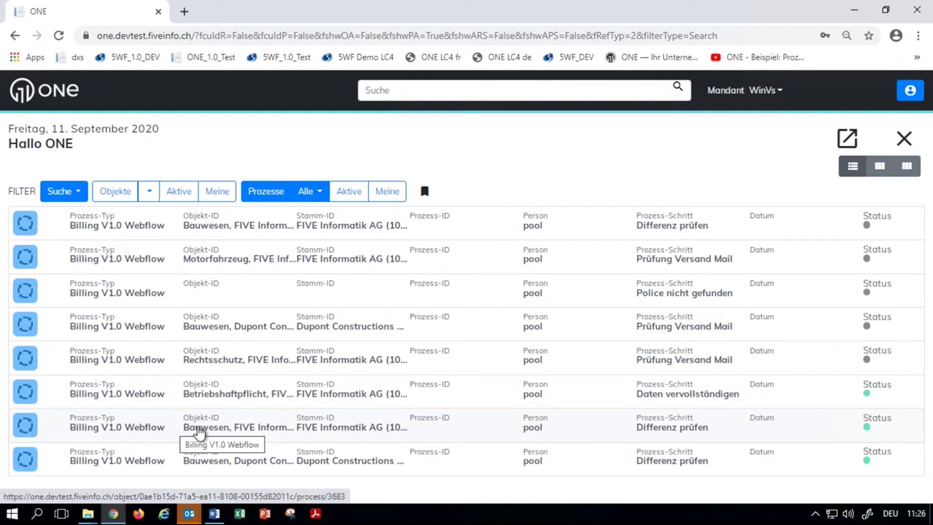
Step: Open the active Dupont Constructions Bauwesen process in Differenz prüfen and check its difference against the open and settled premium positions
click(238, 465)
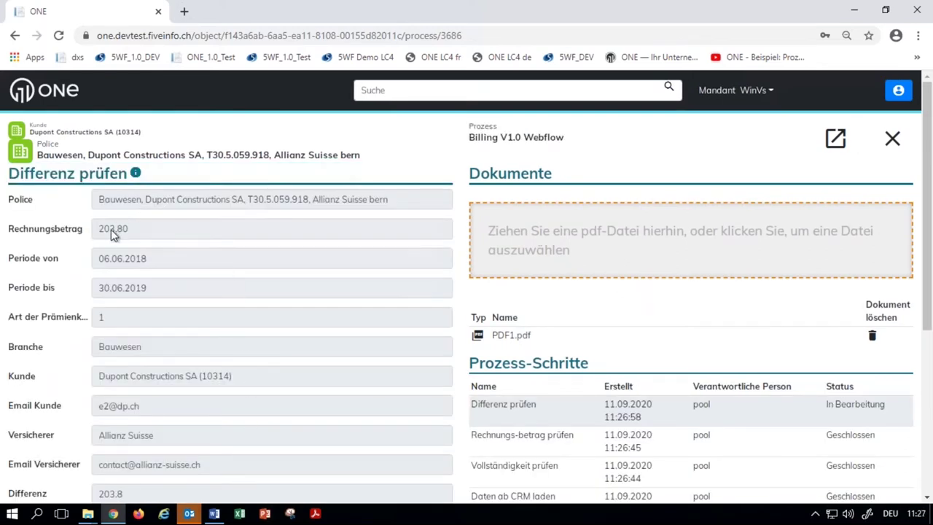
scroll(120, 239, down, 2)
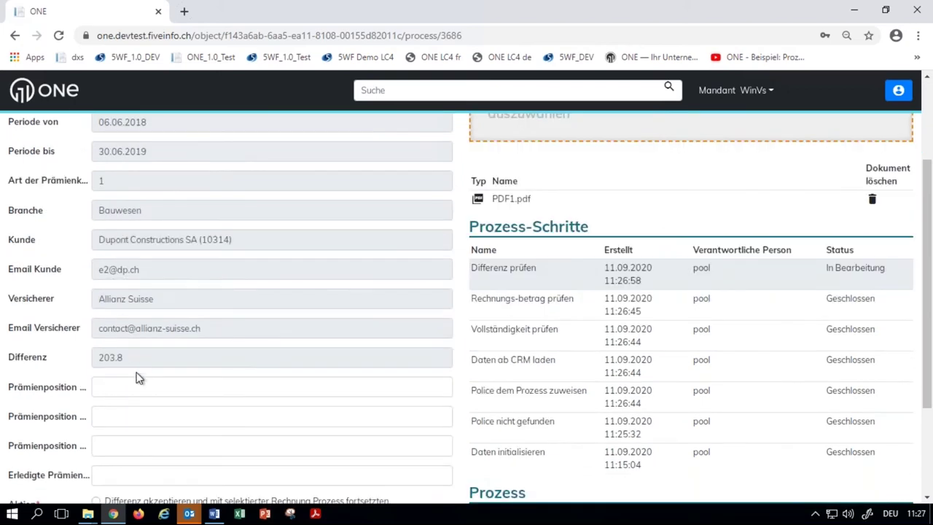
scroll(138, 378, up, 1)
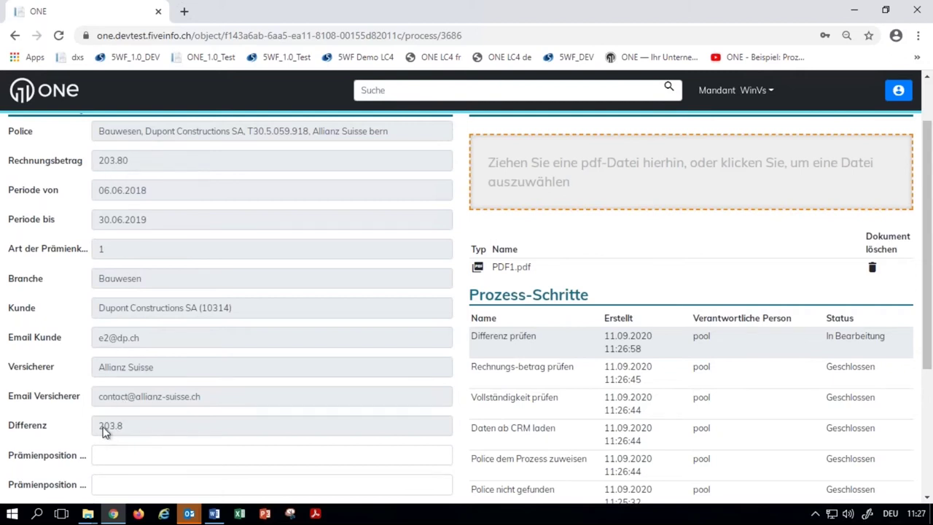
scroll(141, 434, down, 2)
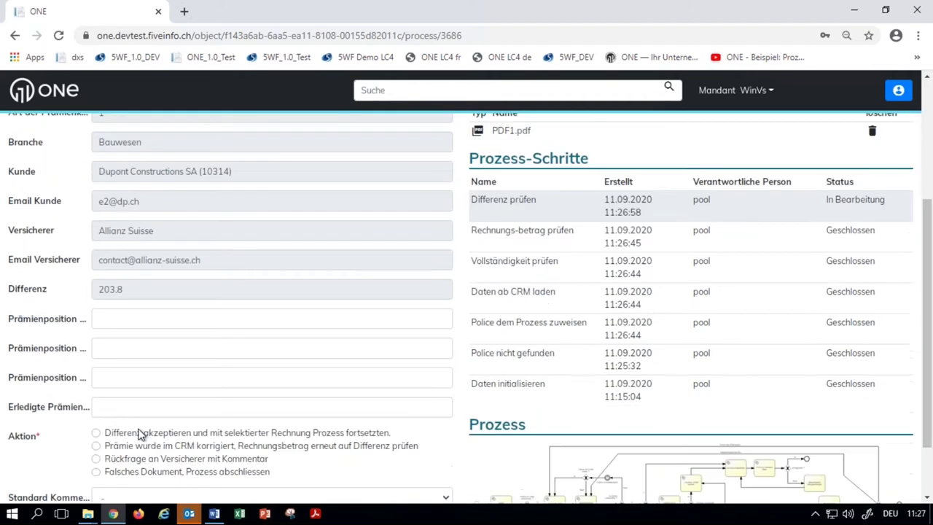
click(130, 315)
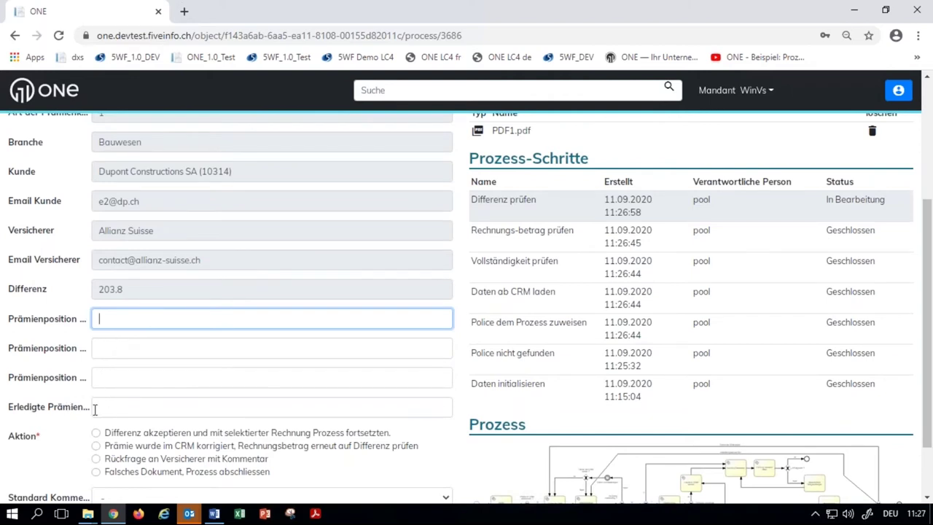
click(123, 409)
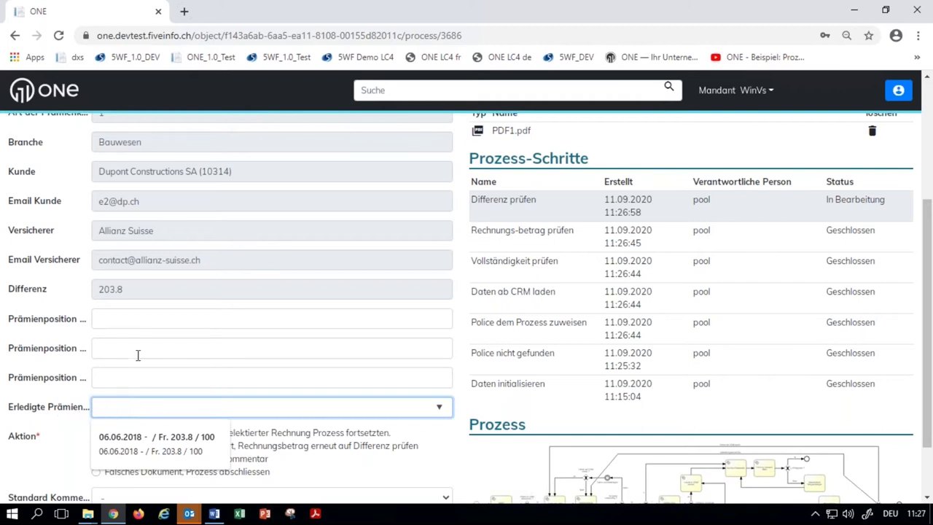
click(139, 321)
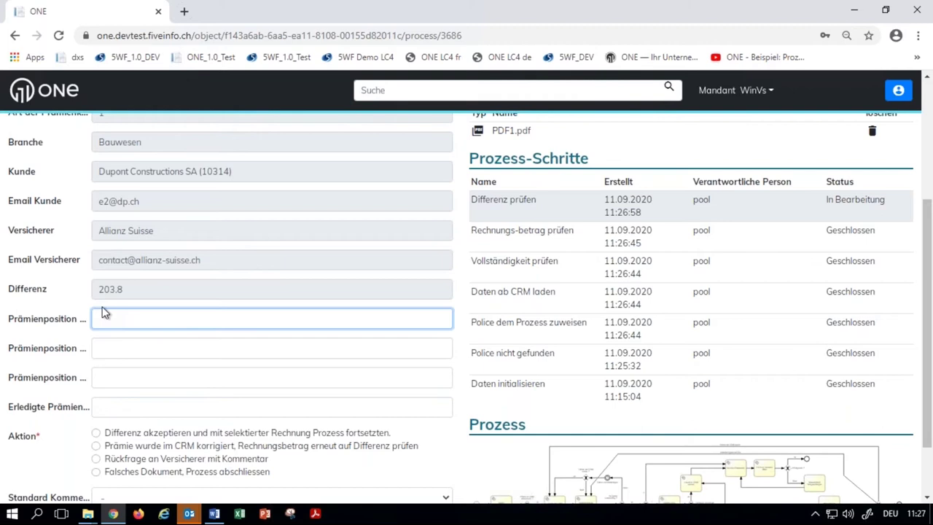
Step: Set the action to Falsches Dokument, Prozess abschliessen with the comment "Doublette" and continue the process
scroll(116, 342, down, 1)
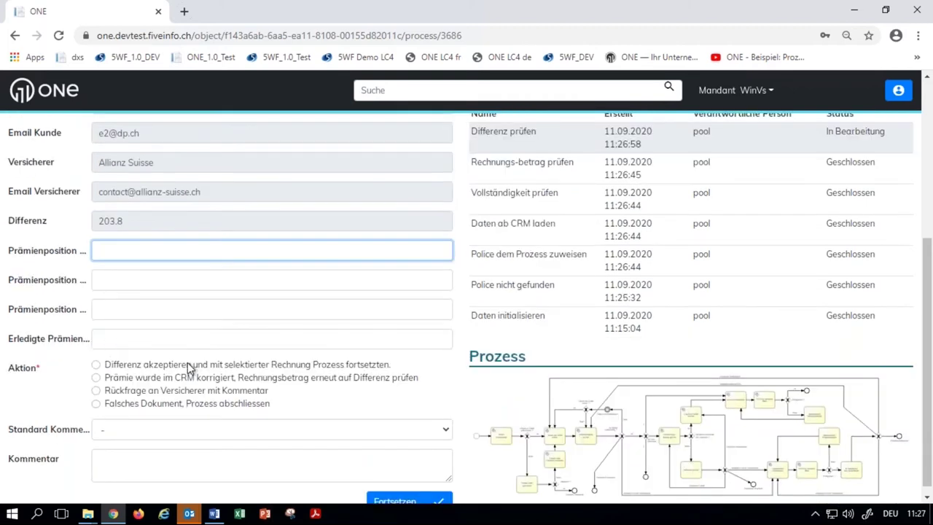
click(98, 406)
click(125, 465)
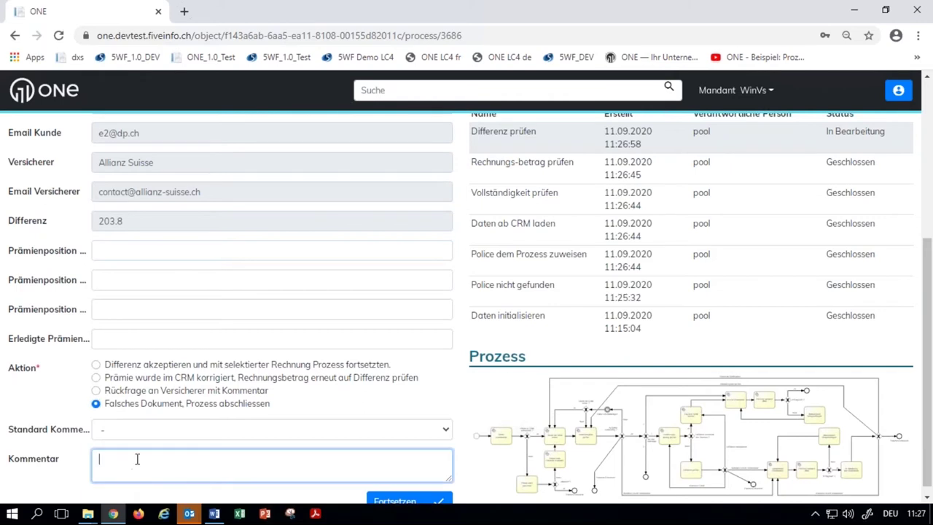
text(Doublette)
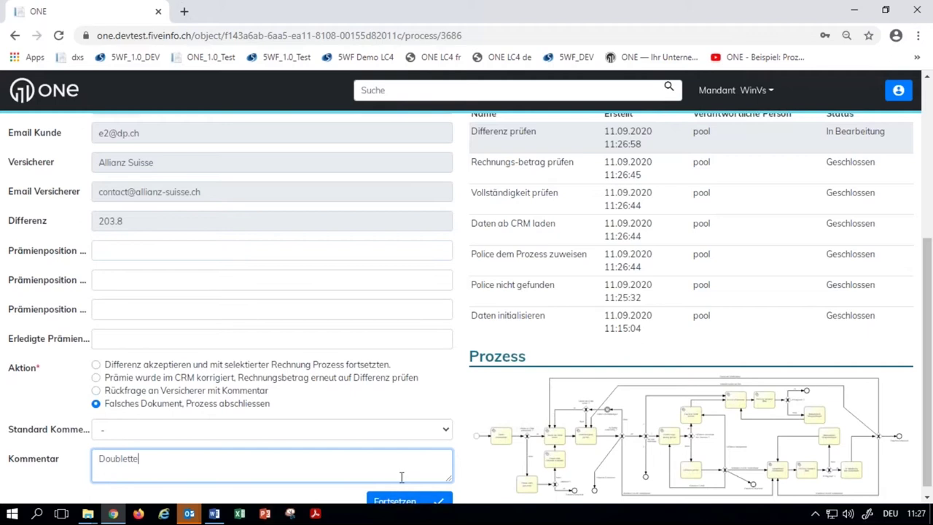
scroll(401, 477, down, 1)
click(408, 494)
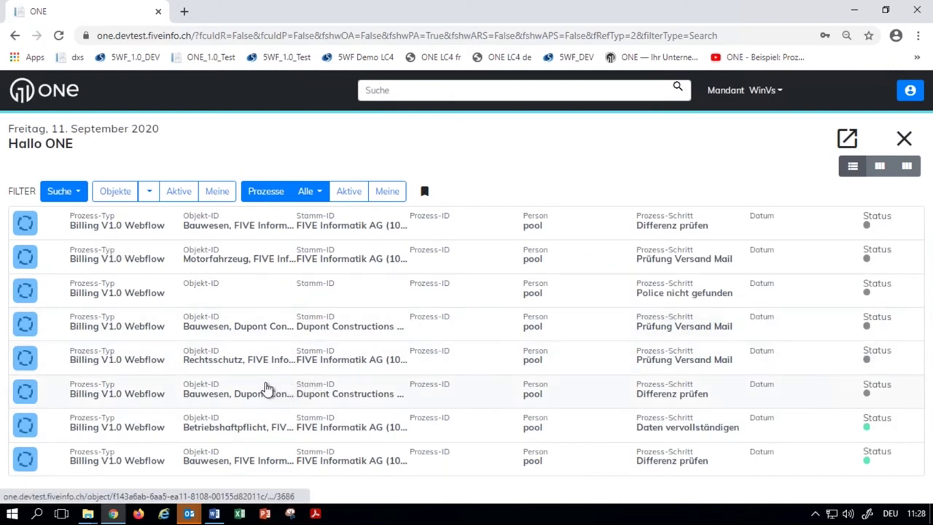
Step: Open the active FIVE Informatik AG Bauwesen process in Differenz prüfen and compare the invoice amount with the assigned premium position
click(244, 463)
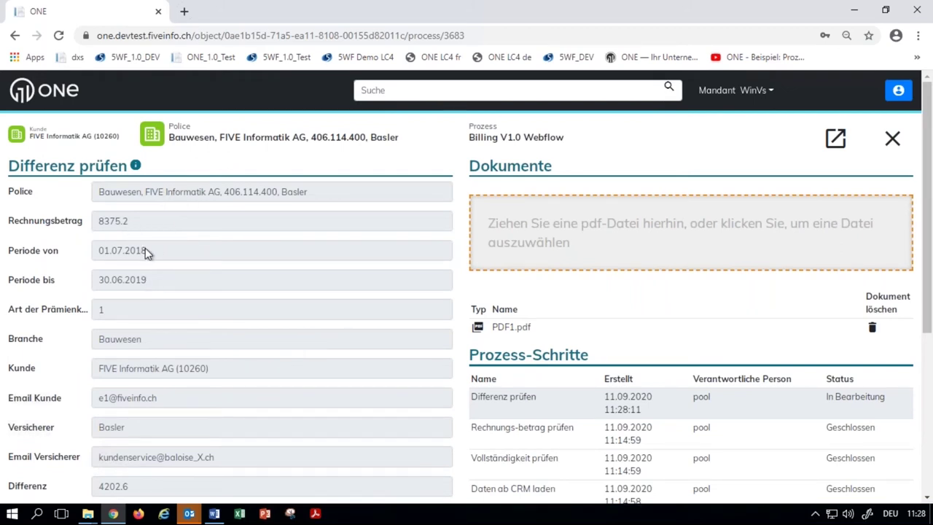
scroll(182, 318, down, 1)
scroll(182, 318, down, 1)
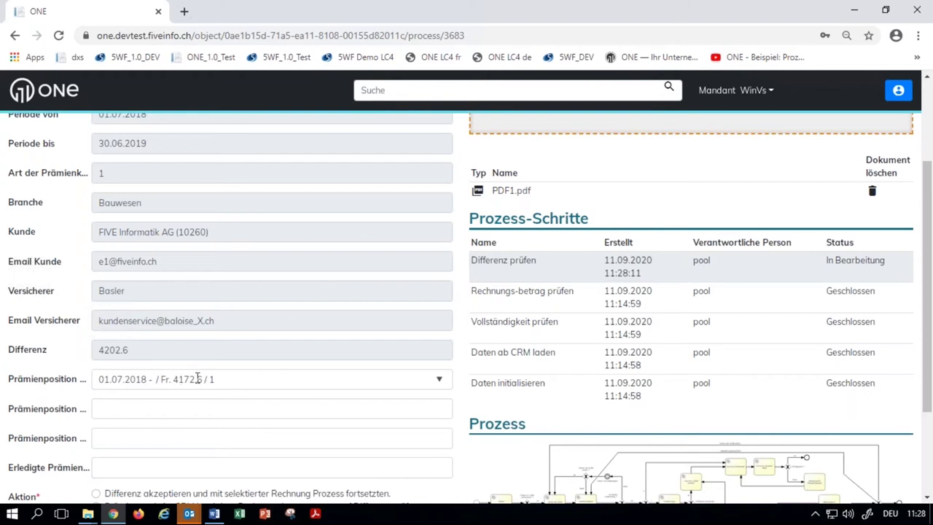
scroll(197, 377, up, 3)
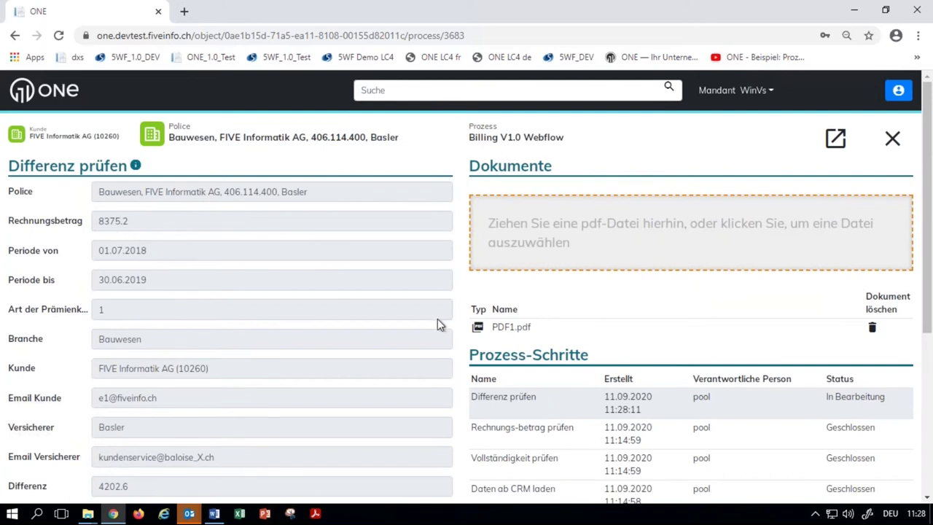
Step: Examine the invoice periods, amounts and outstanding balance in the attached PDF1.pdf, then close the document
click(510, 334)
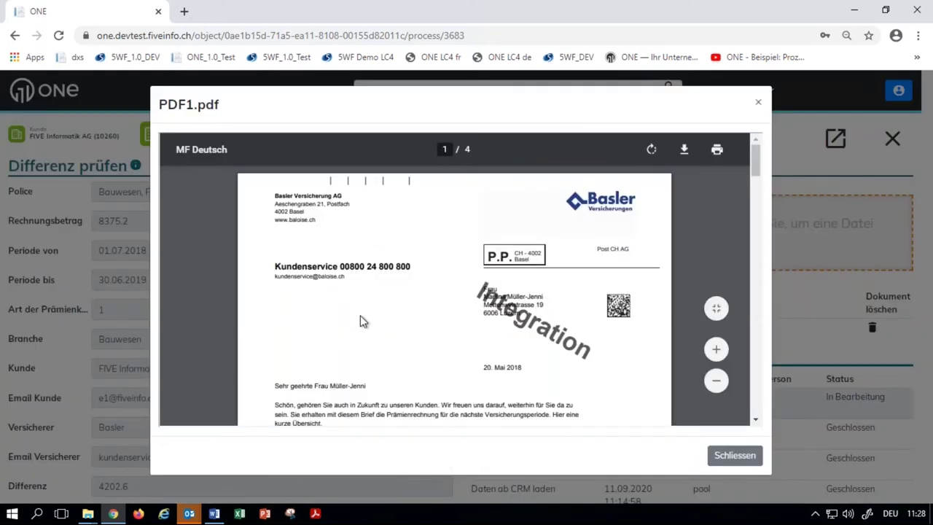
scroll(360, 315, down, 5)
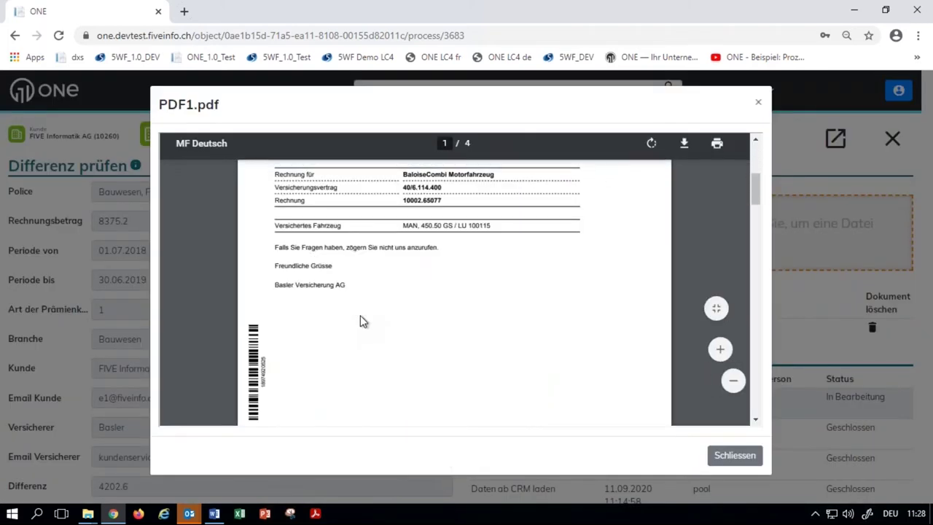
scroll(355, 224, down, 3)
scroll(354, 226, down, 5)
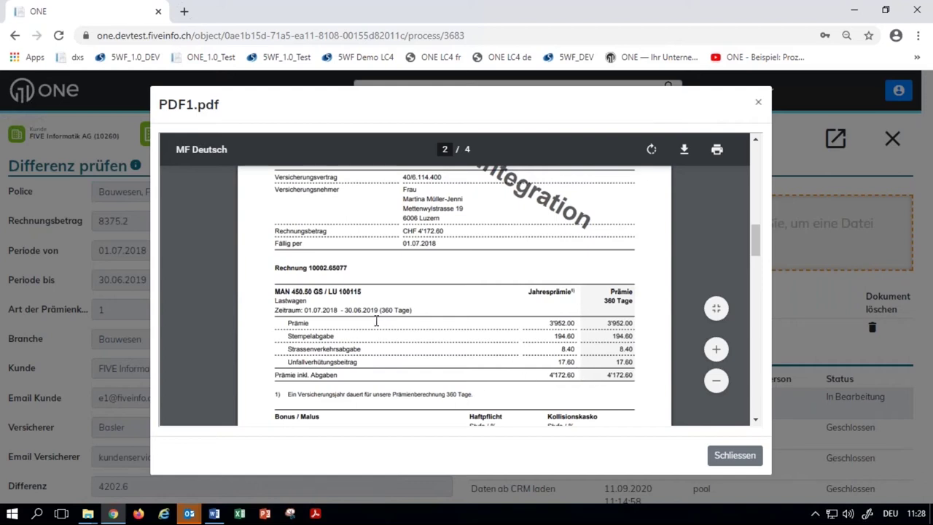
scroll(359, 290, down, 2)
scroll(360, 289, down, 10)
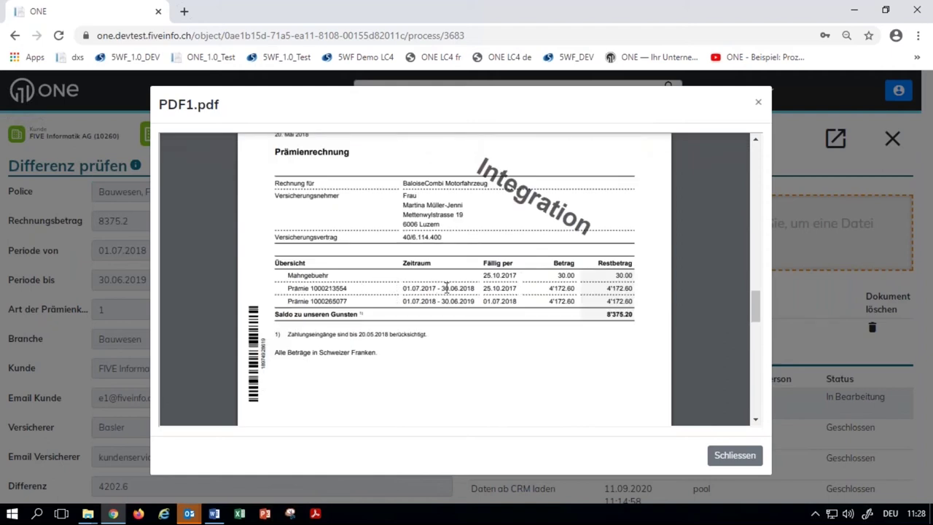
drag(401, 301, 414, 321)
click(417, 287)
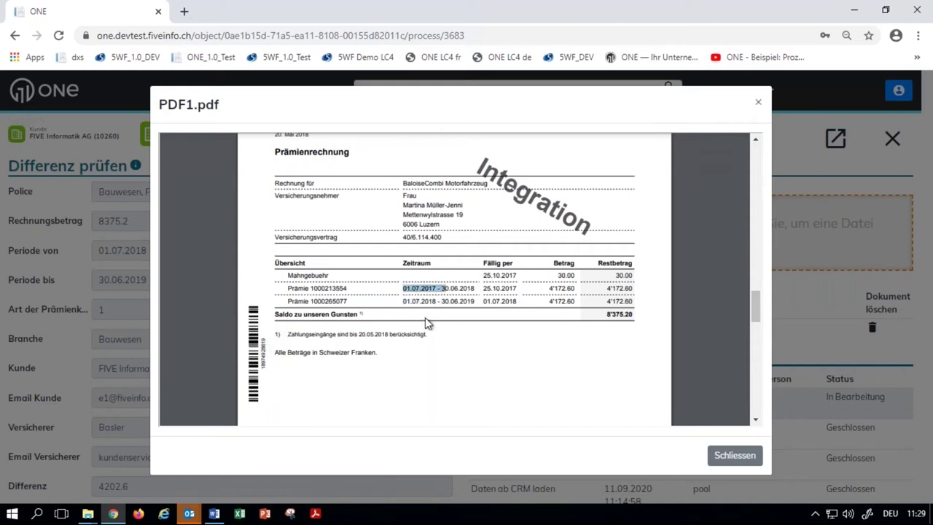
mouse_move(576, 318)
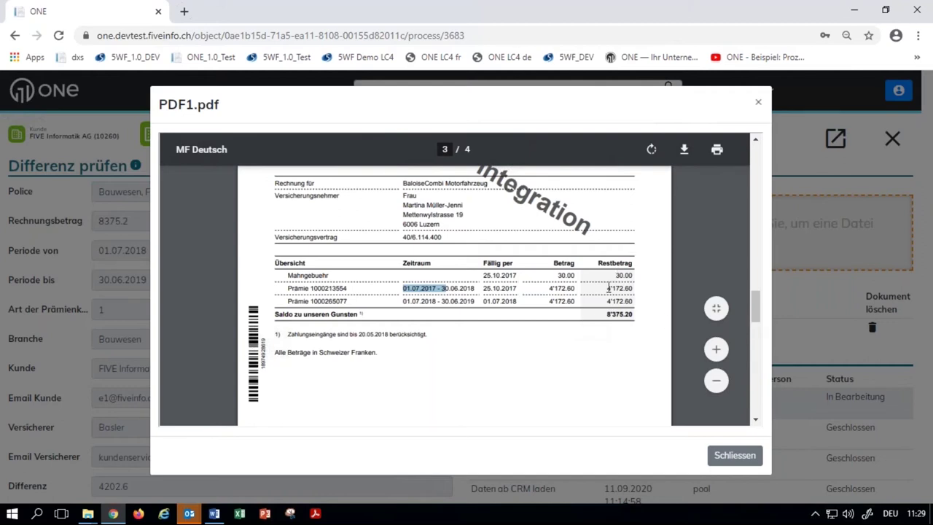
scroll(476, 311, down, 6)
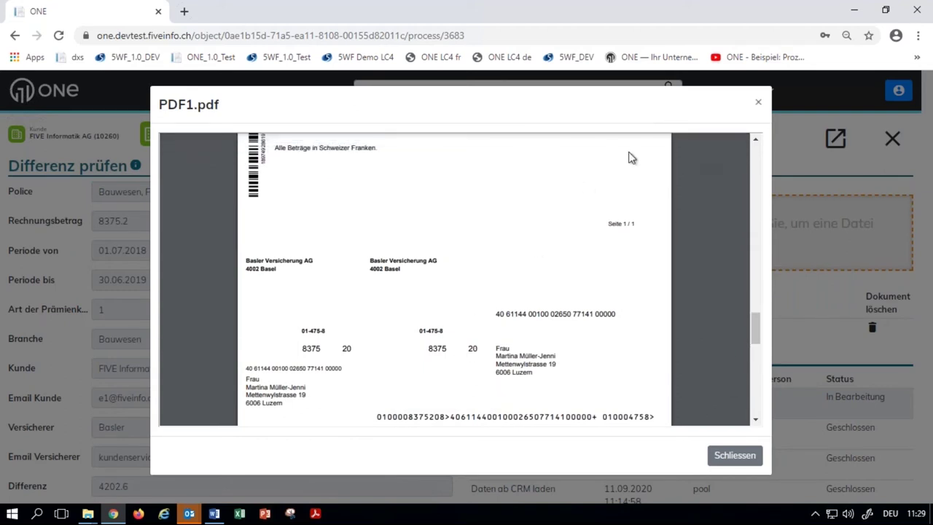
click(759, 107)
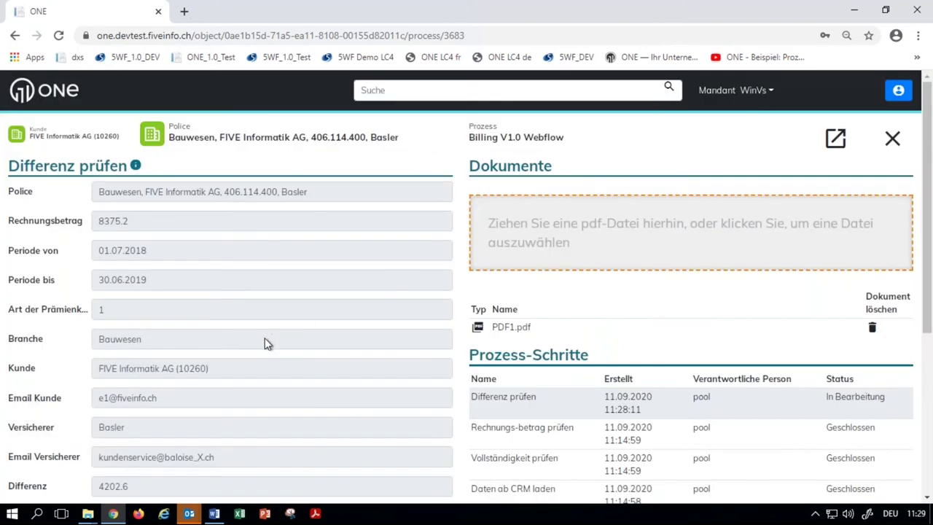
Step: Set the action to Rückfrage an Versicherer mit Kommentar with the comment "Bitte 2 Rechnungen" and continue the process
scroll(264, 343, down, 4)
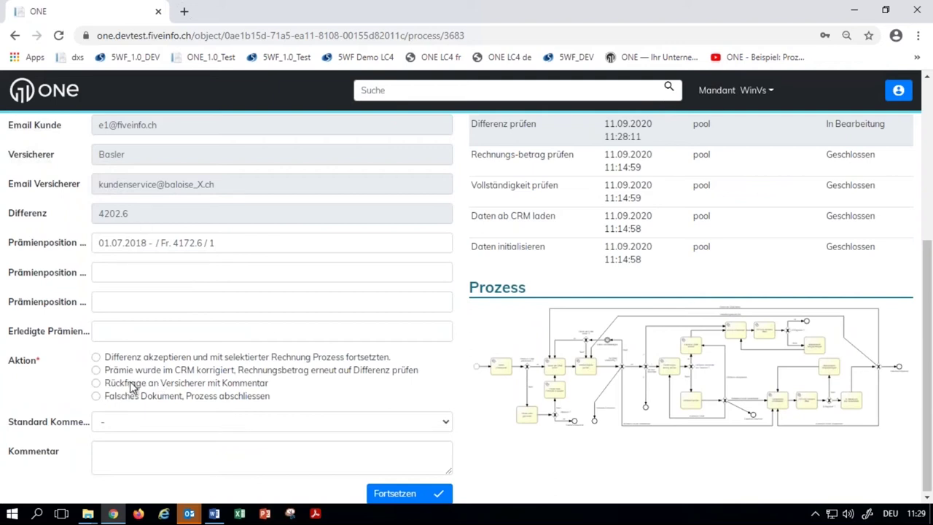
click(95, 382)
click(115, 447)
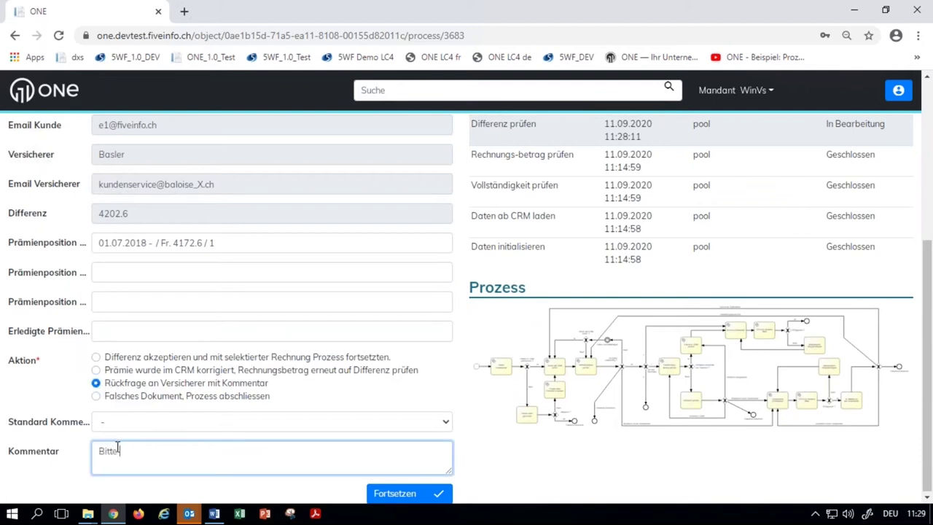
text(Bitte 2 Rechnungen)
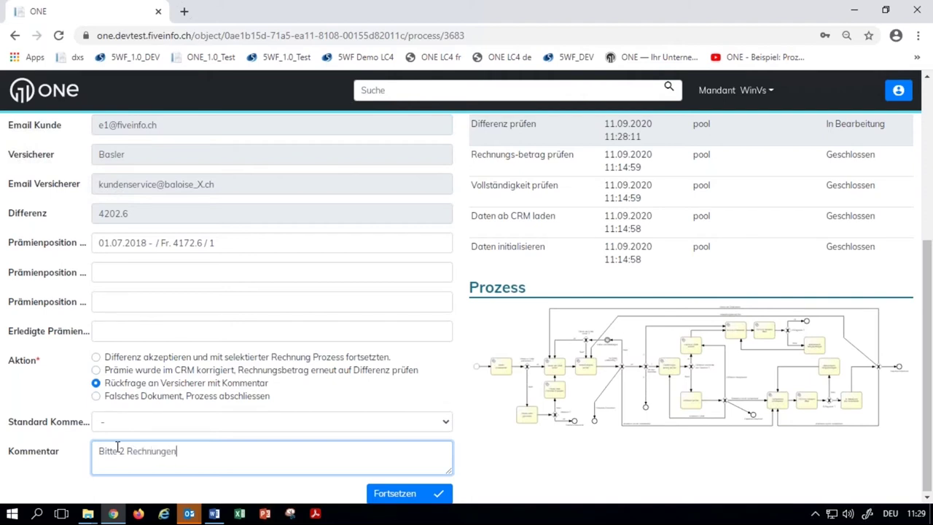
click(399, 499)
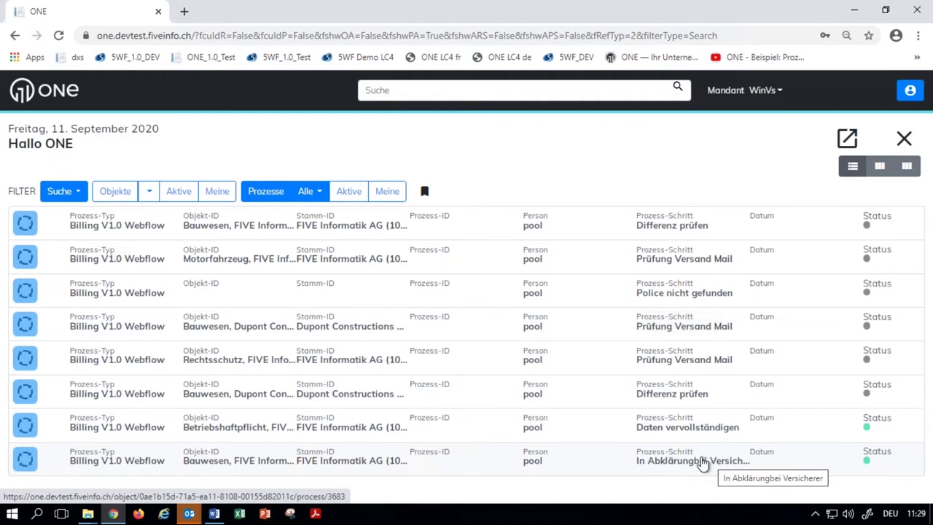
Step: Switch to Outlook and read the newest Rückfrage zur Prämienrechnung e-mail addressed to the insurer
mouse_move(188, 516)
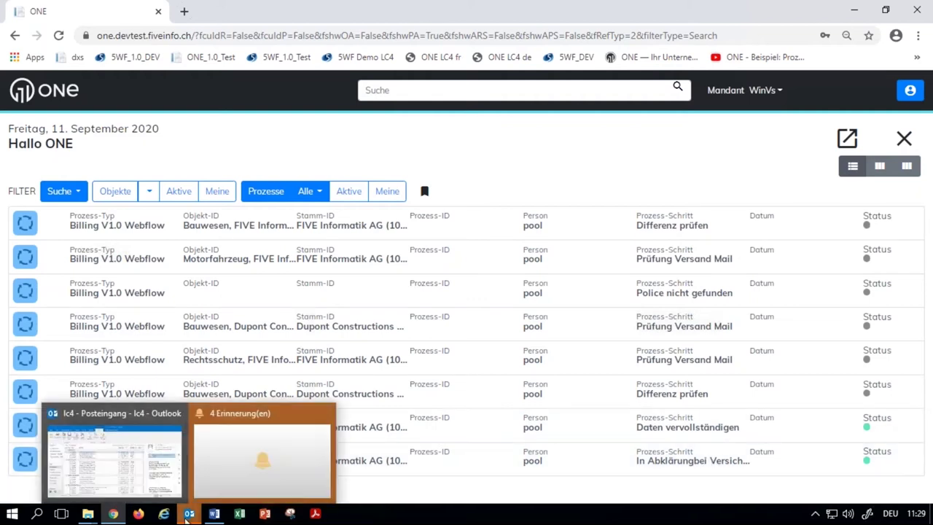
click(127, 487)
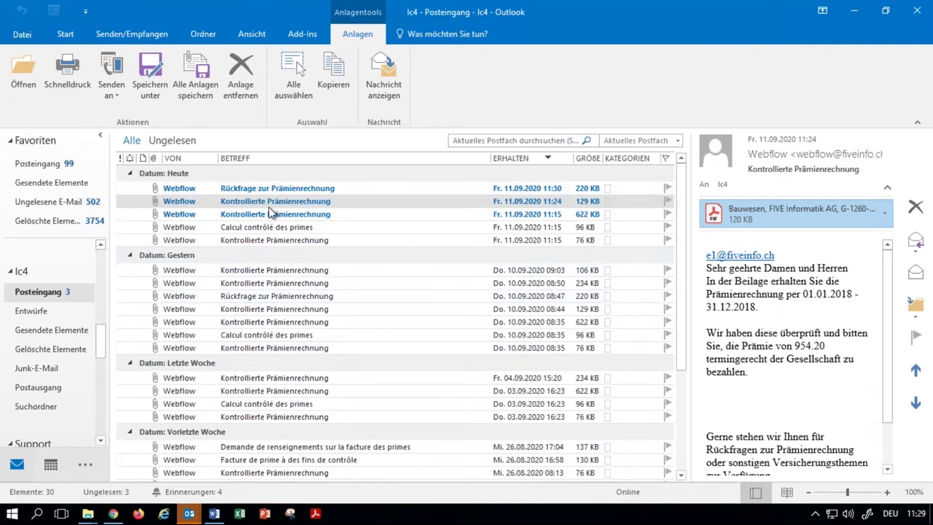
click(230, 191)
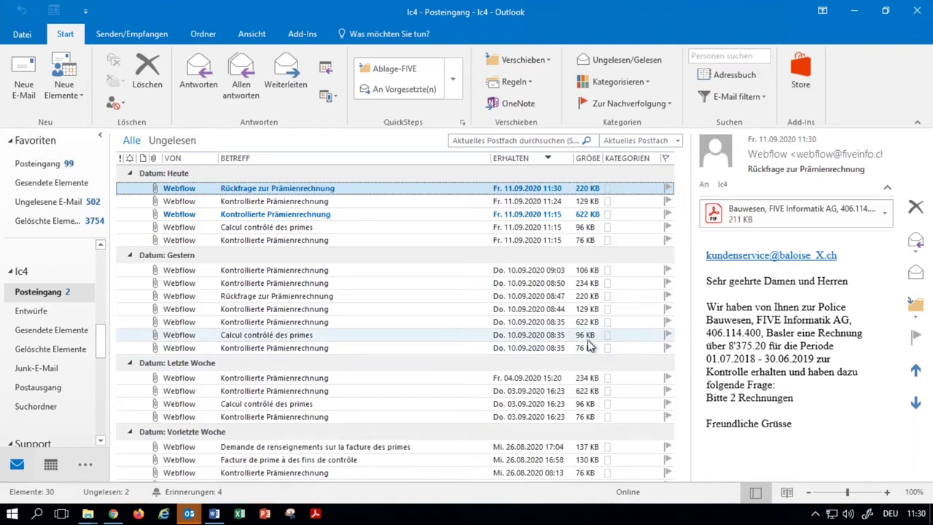
Step: Switch back to ONE, open the FIVE Informatik AG process awaiting the insurer's clarification, and review its action options and comment
key(alt+Tab)
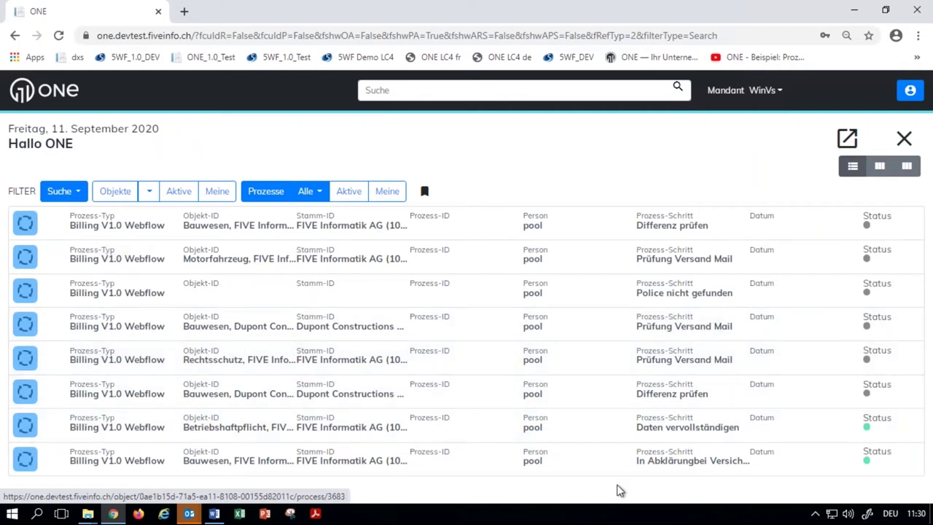
click(560, 464)
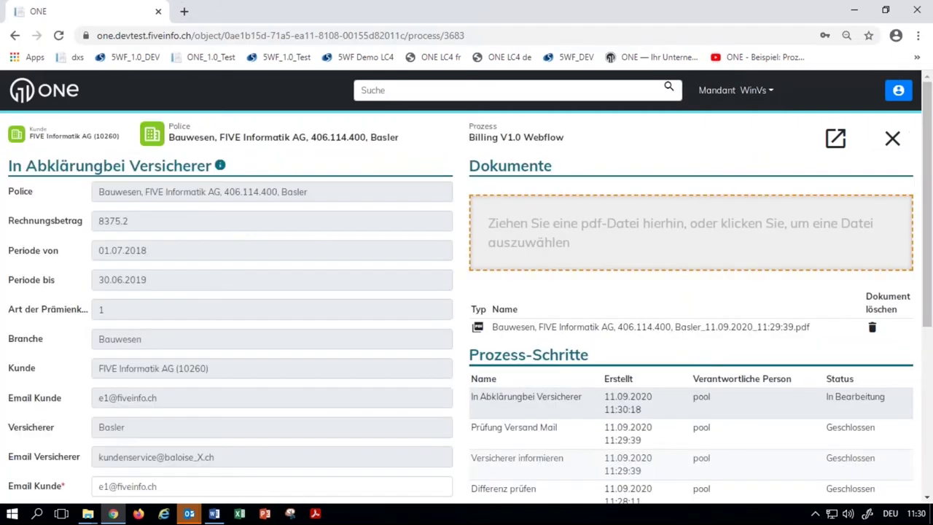
scroll(240, 427, down, 2)
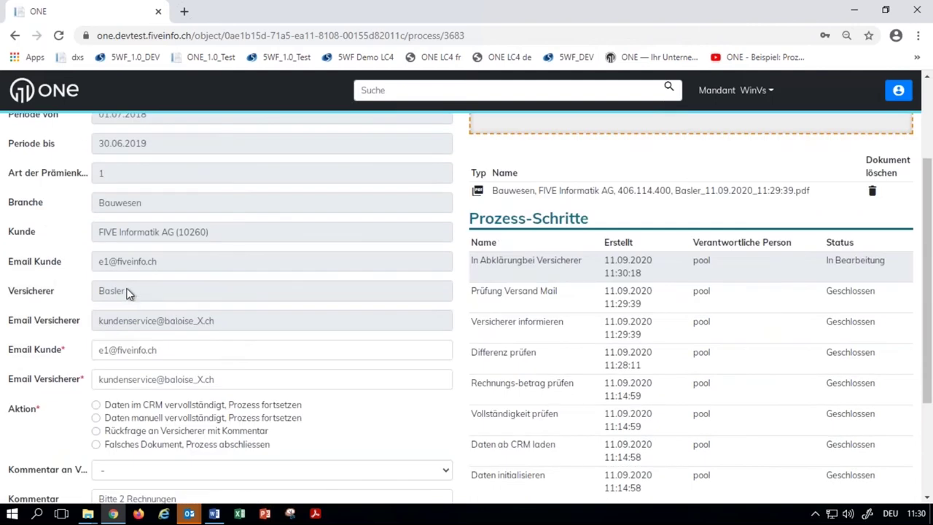
scroll(155, 273, up, 1)
scroll(154, 274, up, 1)
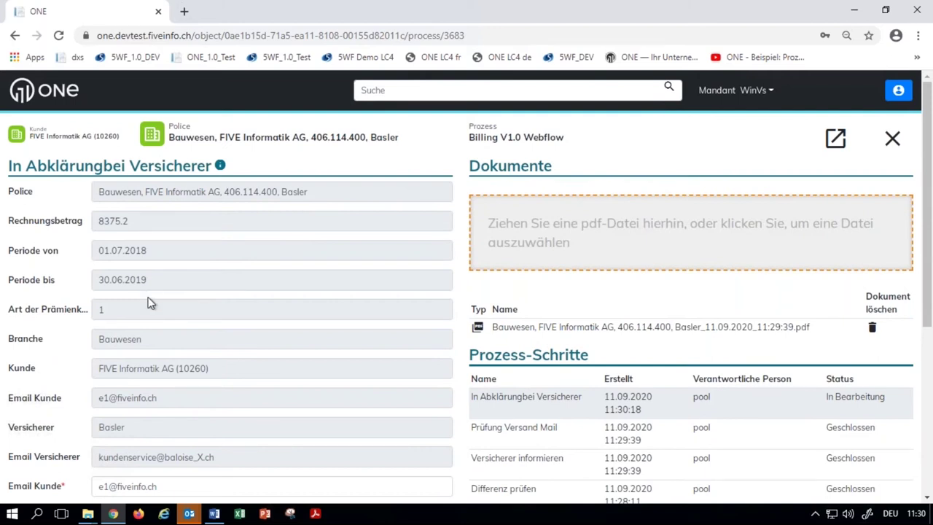
scroll(148, 303, down, 4)
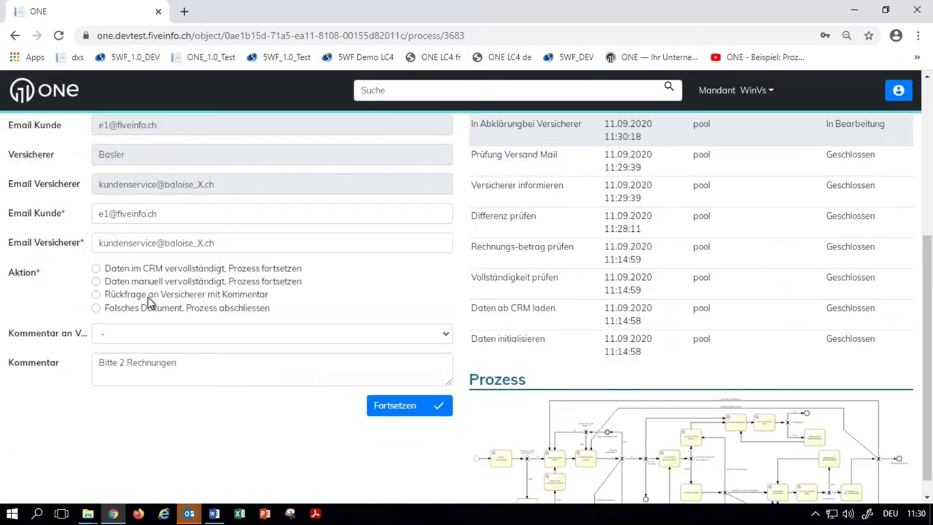
drag(182, 364, 91, 357)
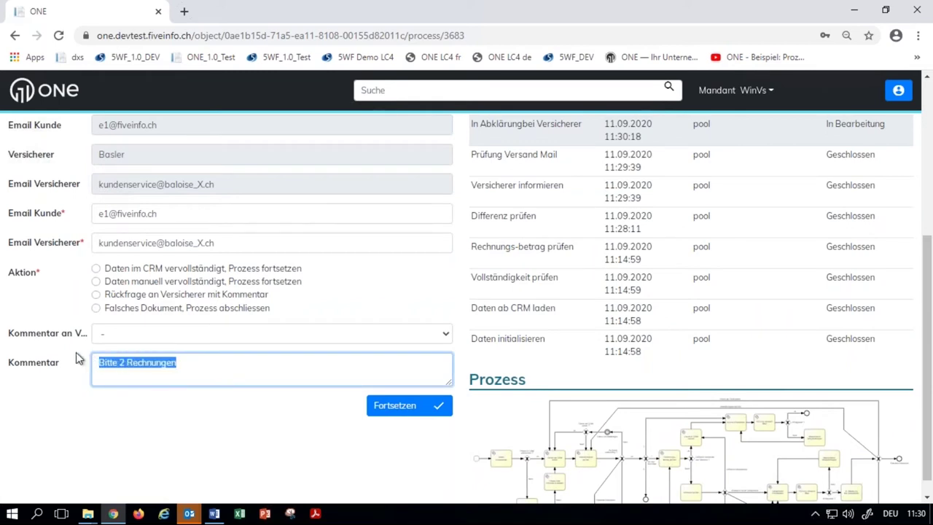
Step: Clear the comment, set the action to Daten im CRM vervollständigt, Prozess fortsetzen, and continue the process
key(BackSpace)
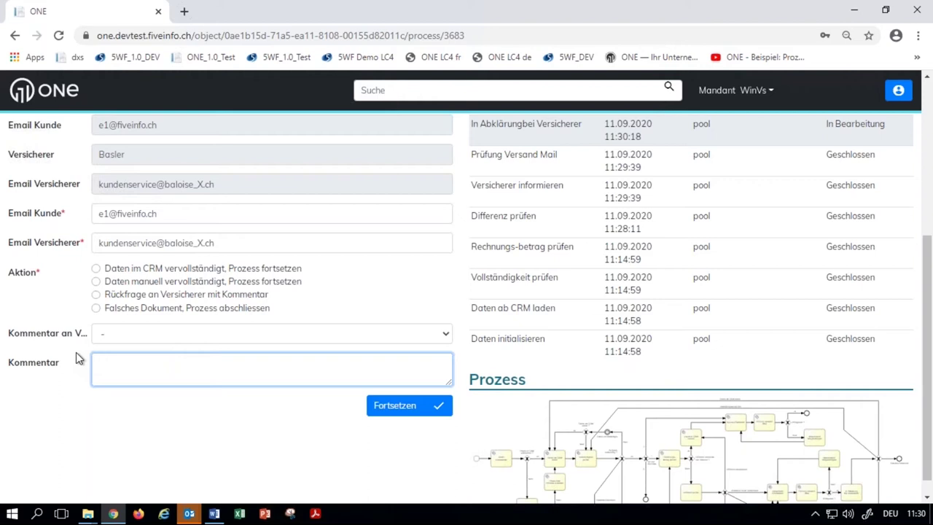
click(96, 269)
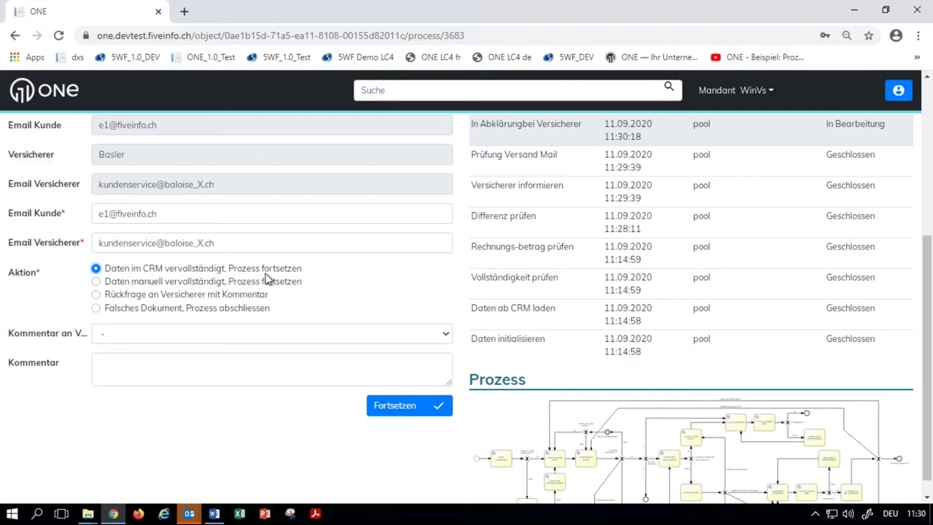
click(403, 414)
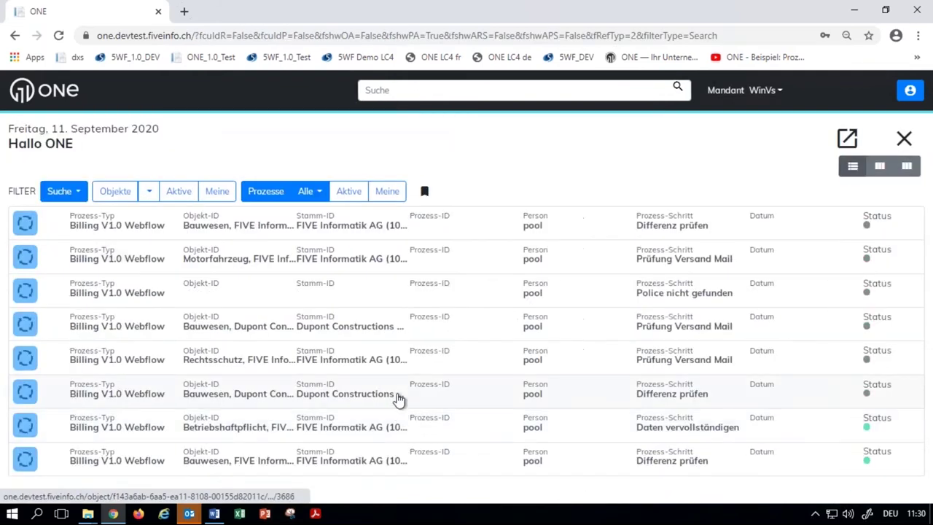
Step: Open the active FIVE Informatik AG Bauwesen process at Differenz prüfen and set the second premium position to 01.07.2019 - / Fr. 4172.6 / 1
click(482, 466)
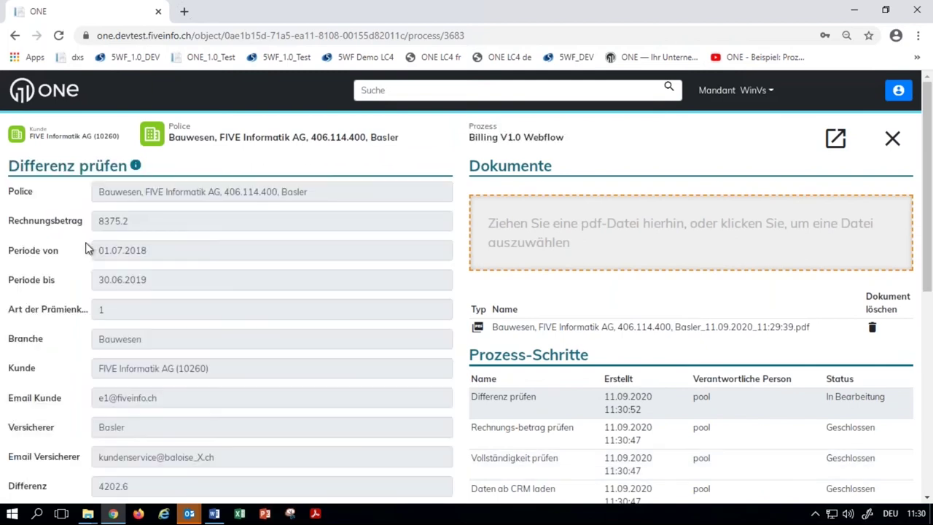
scroll(122, 270, down, 2)
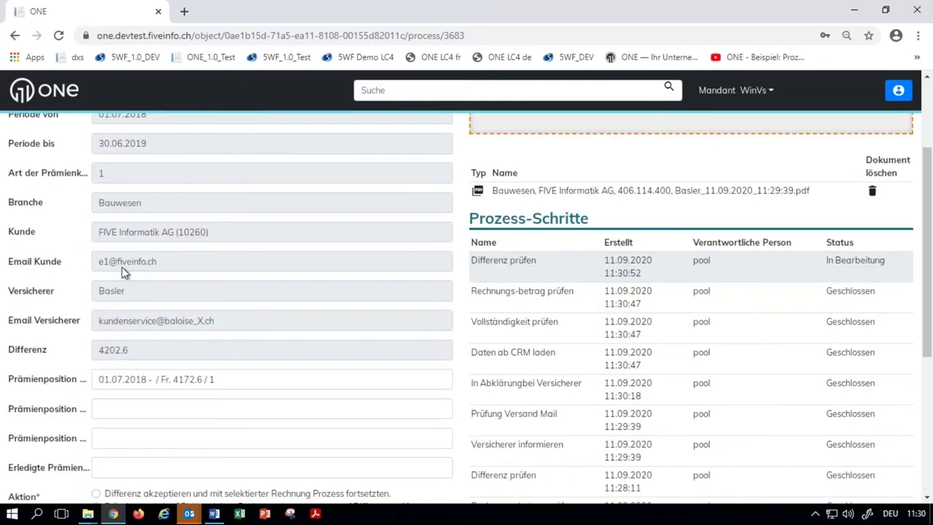
scroll(122, 267, down, 1)
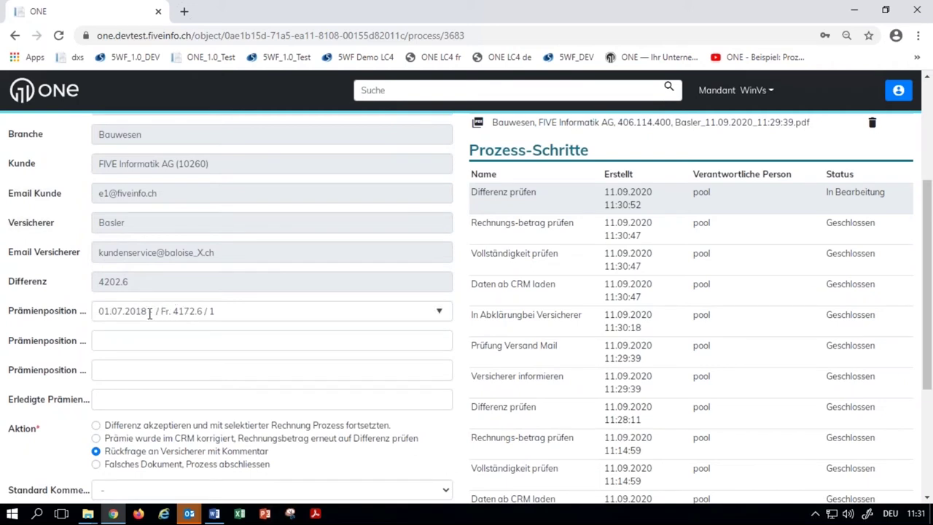
click(125, 344)
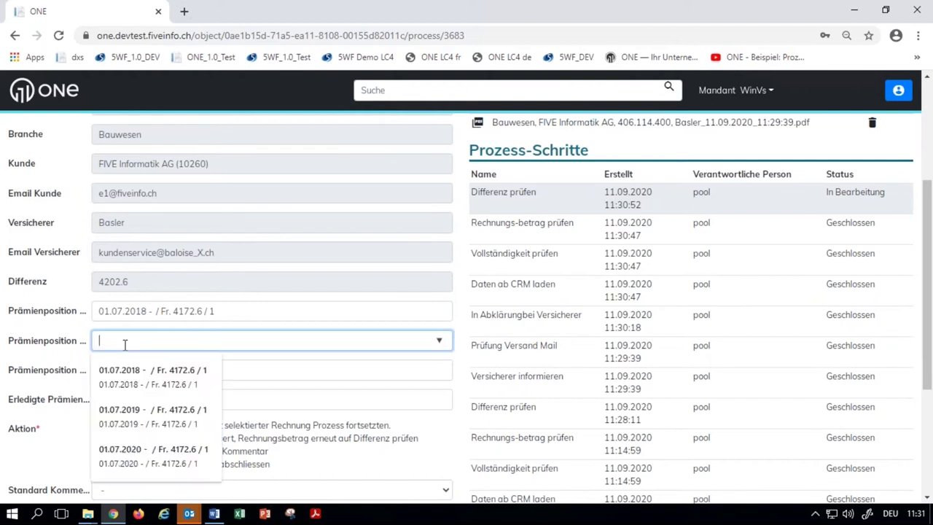
click(124, 420)
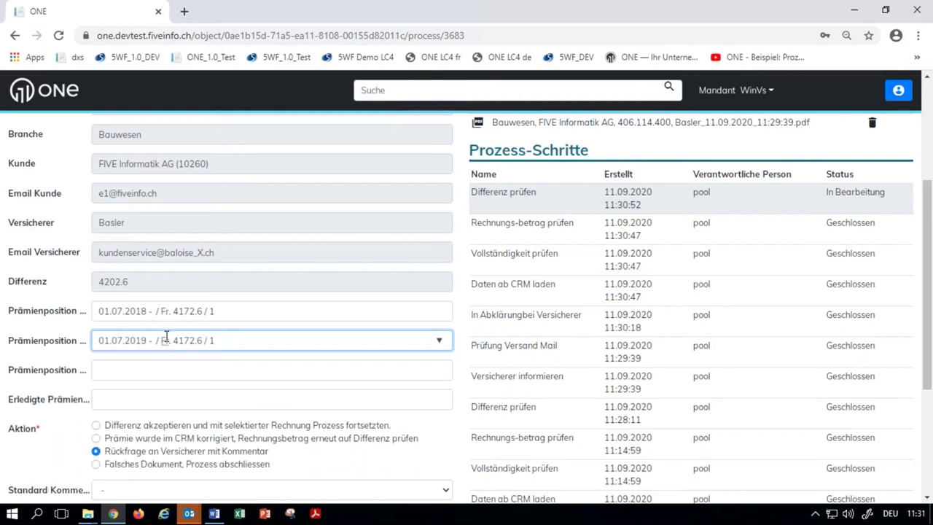
Step: Accept the difference with the selected invoices, add the comment "Bitte beide rg bezahlen", and continue the process
scroll(167, 338, up, 2)
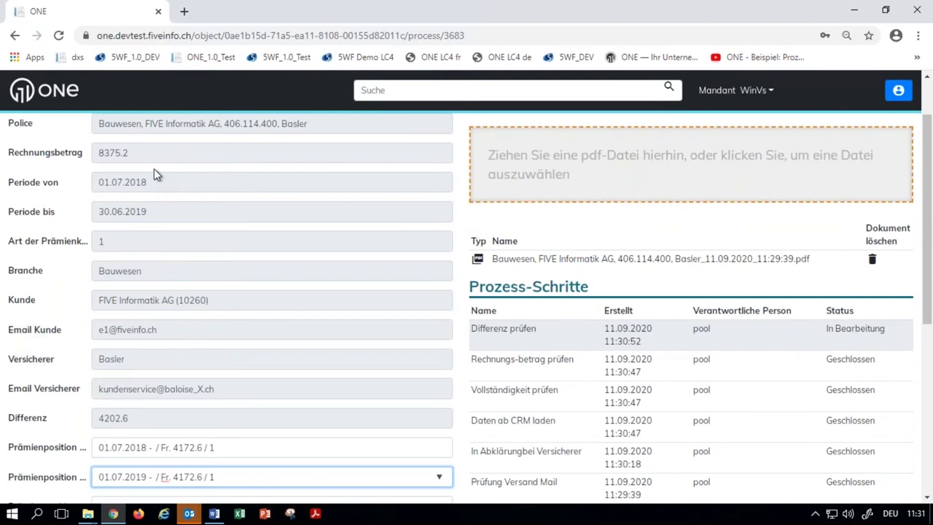
scroll(136, 292, down, 2)
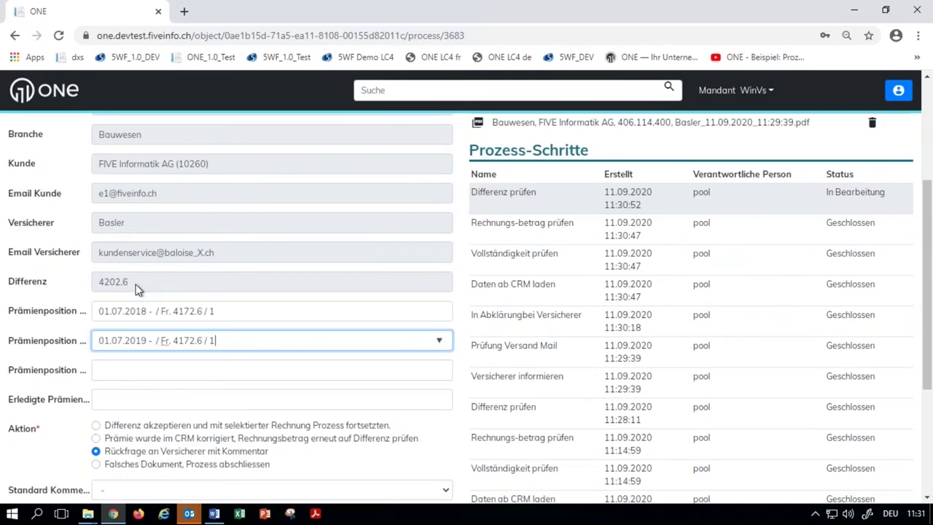
click(96, 426)
scroll(40, 423, down, 2)
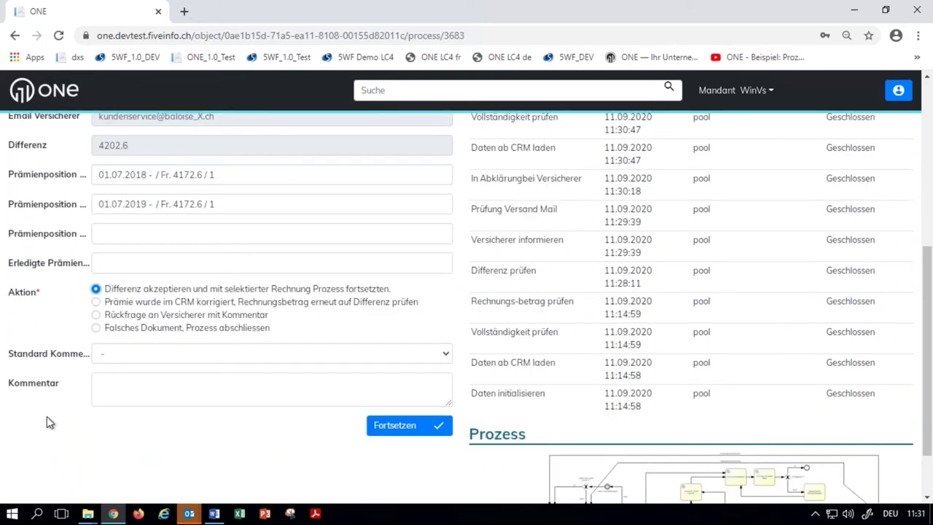
click(132, 390)
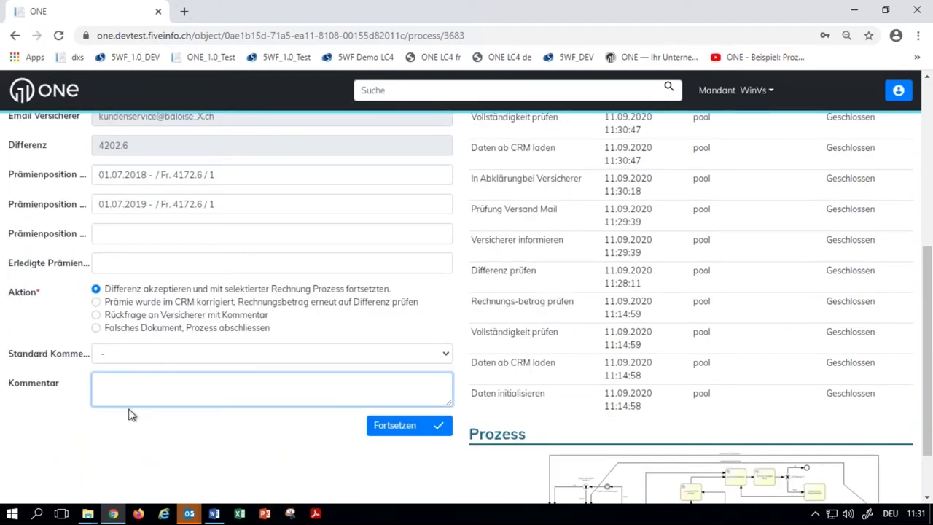
text(Bitte beid)
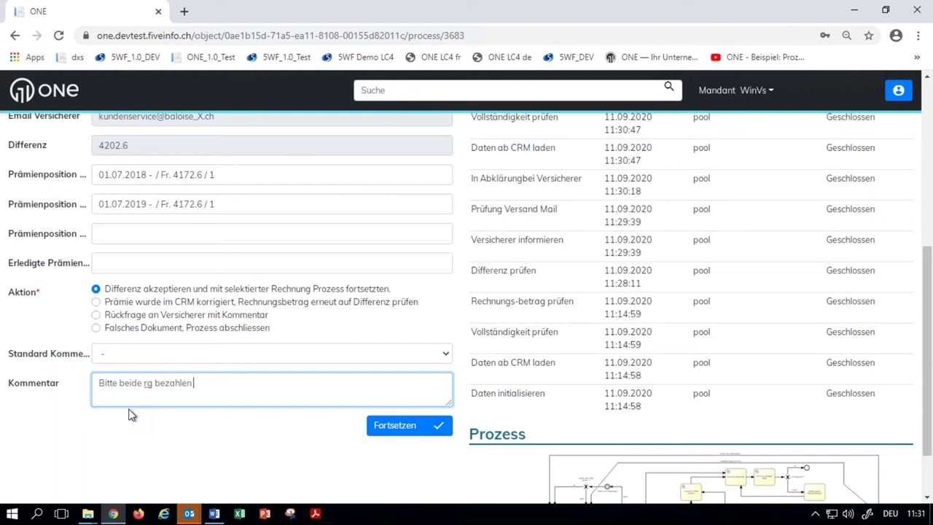
text(e rg bezahlen)
scroll(198, 194, up, 1)
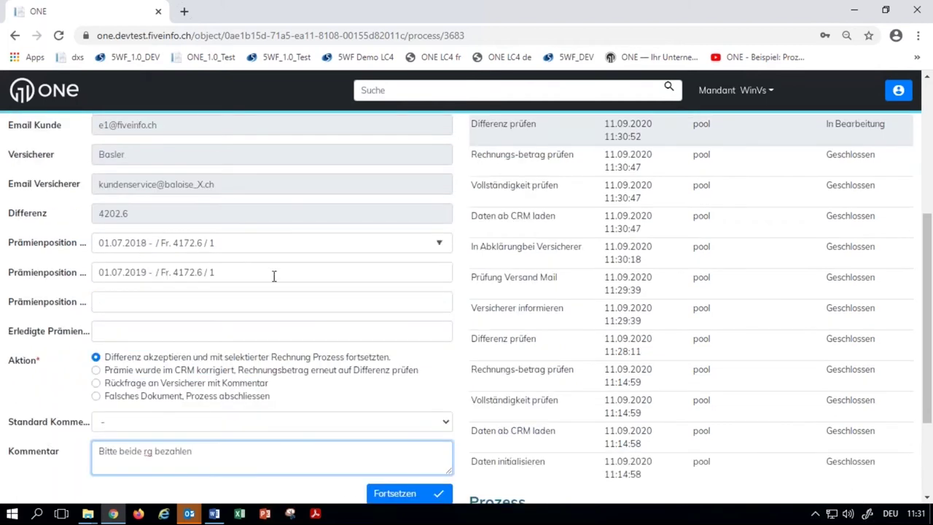
click(400, 496)
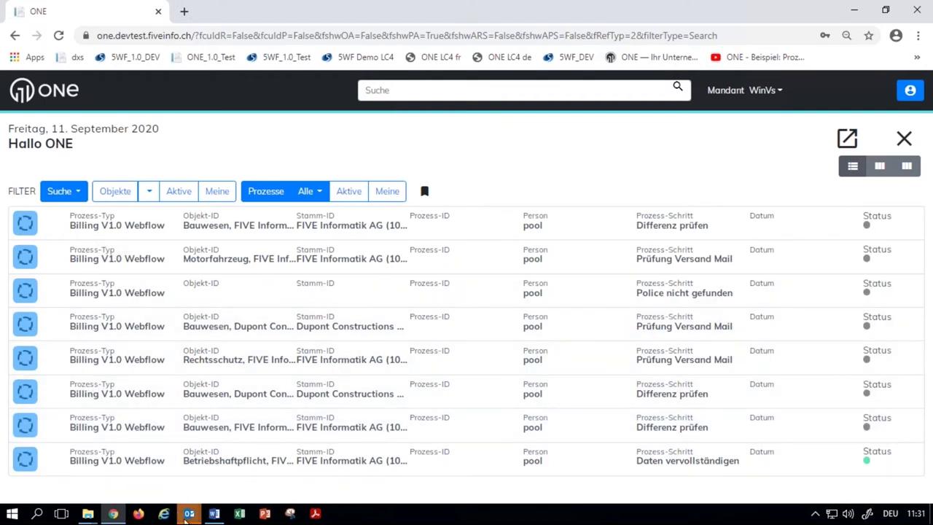
Step: Switch to Outlook and read the newest Kontrollierte Prämienrechnung e-mail, including its premium amount and comment
mouse_move(187, 512)
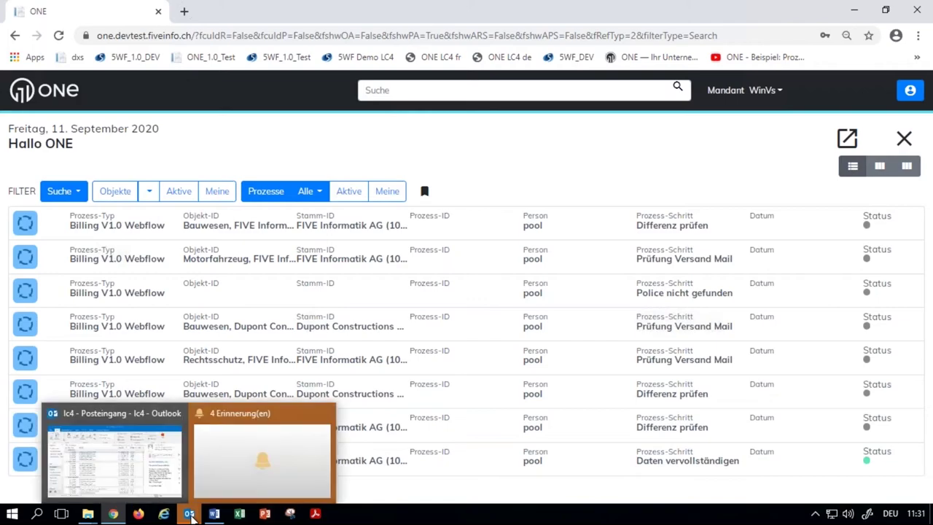
click(141, 473)
click(273, 189)
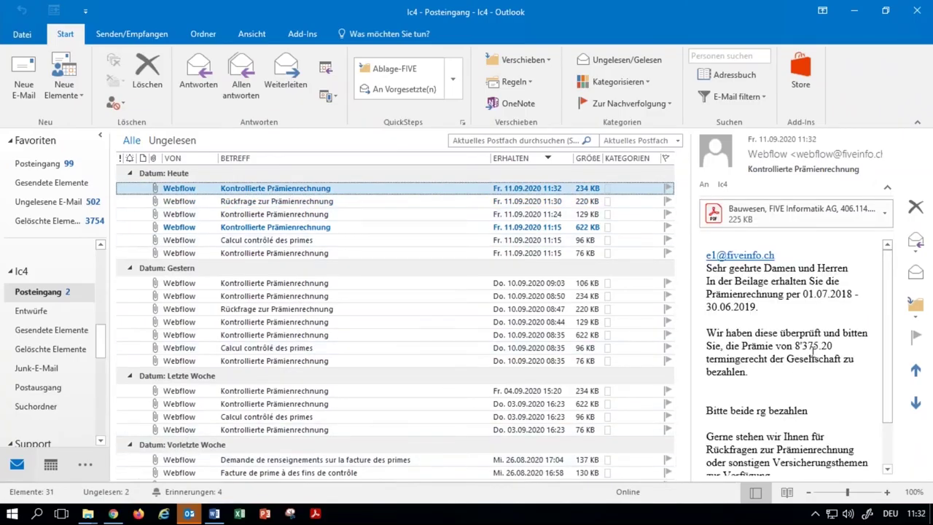
click(729, 412)
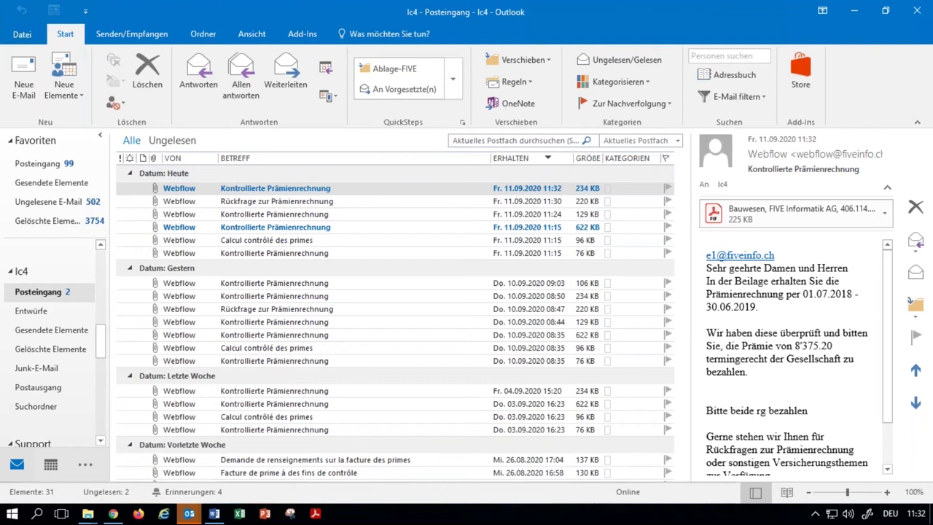
Step: Switch to winVS next, refresh the Billing list, and check the status of the Basler Bauwesen invoices
mouse_move(608, 15)
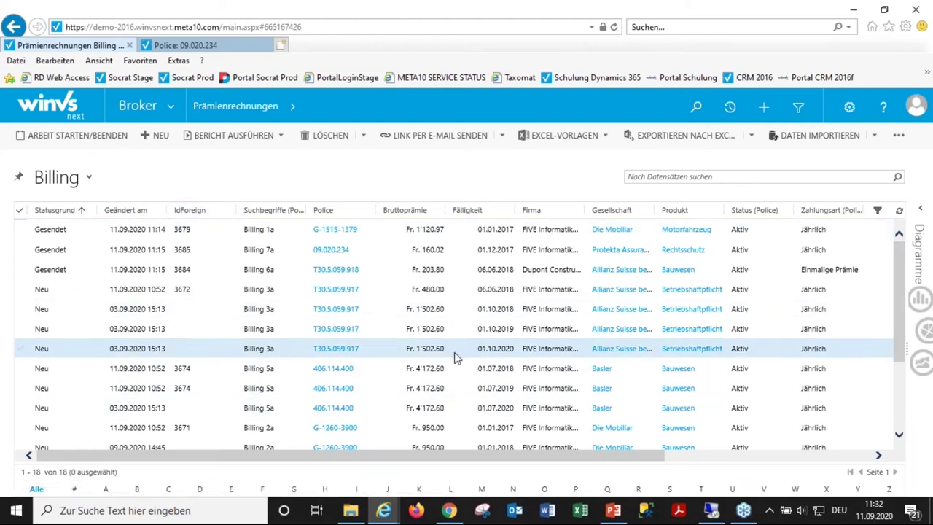
click(900, 212)
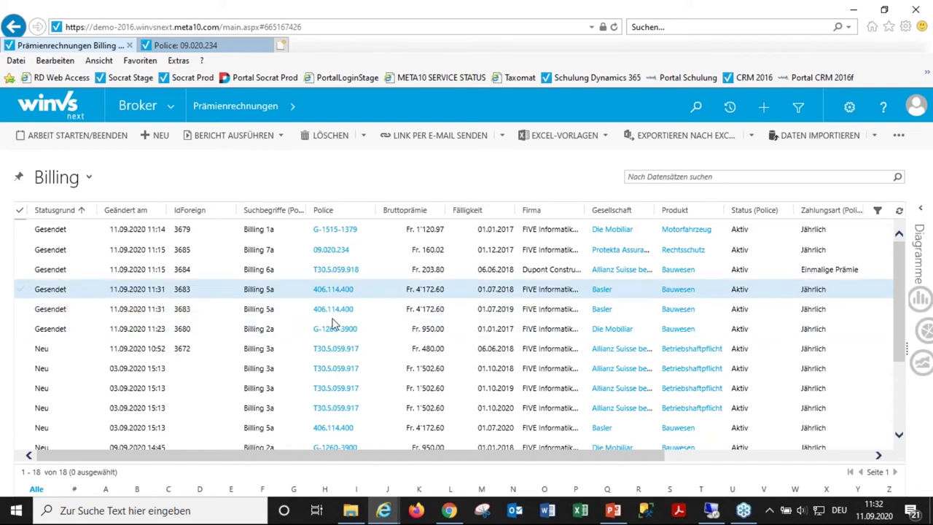
Step: Switch back to ONE, open the FIVE Informatik AG Betriebshaftpflicht process at Daten vervollständigen, and review its policy, invoice data, missing document and action options
click(711, 513)
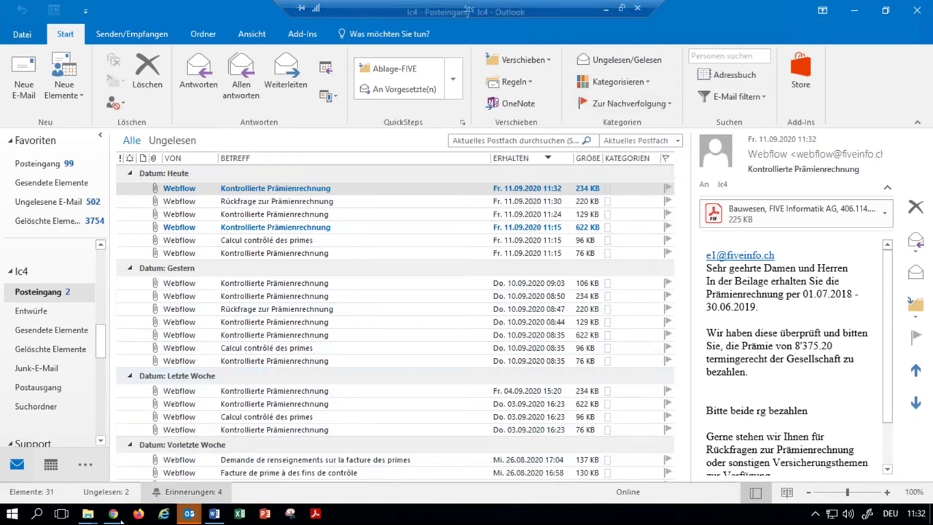
mouse_move(111, 516)
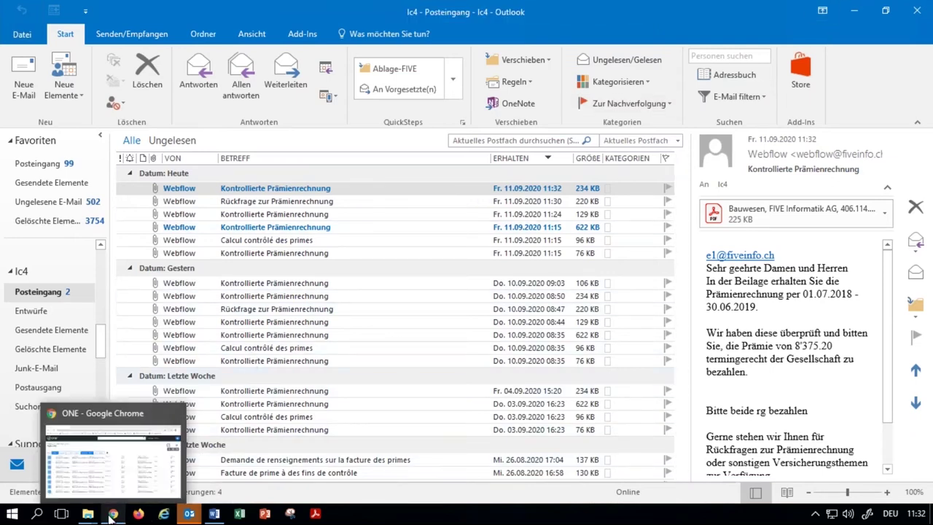
click(111, 516)
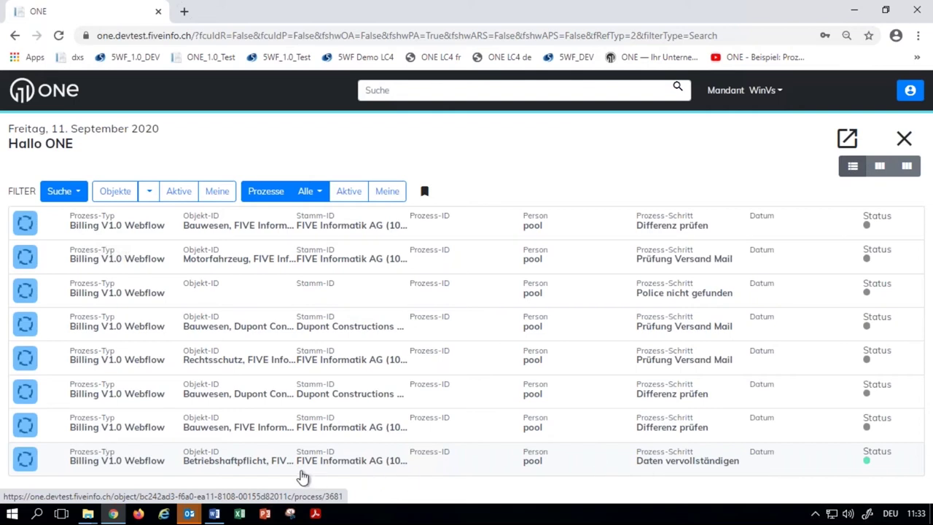
click(265, 470)
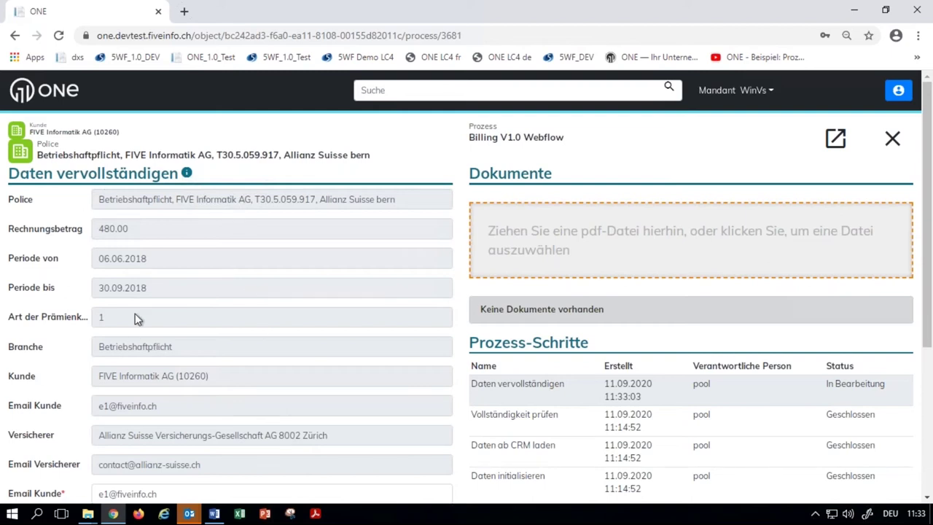
scroll(139, 333, down, 1)
scroll(144, 302, down, 1)
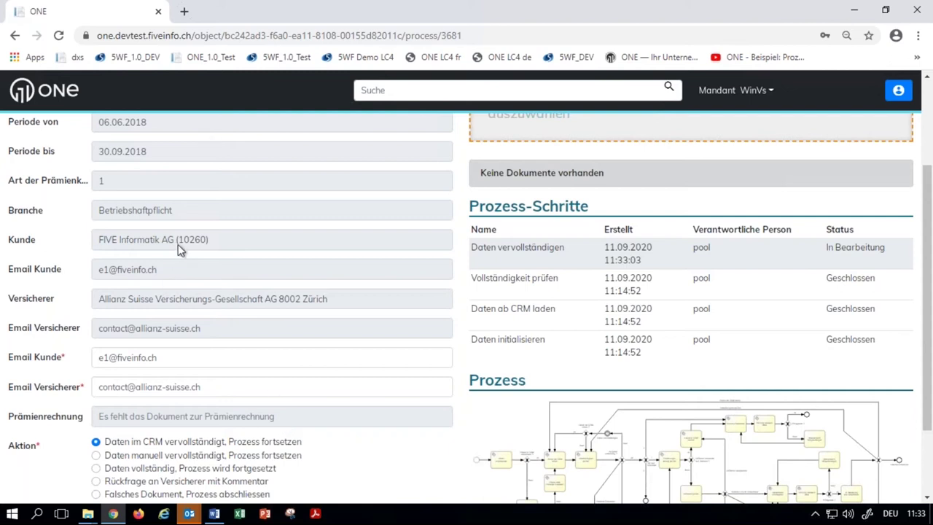
scroll(178, 244, up, 2)
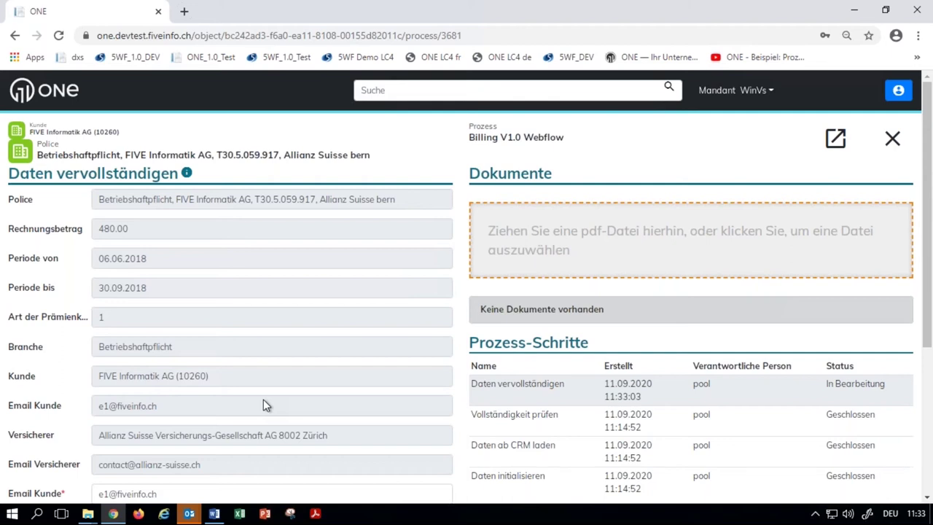
drag(255, 200, 317, 203)
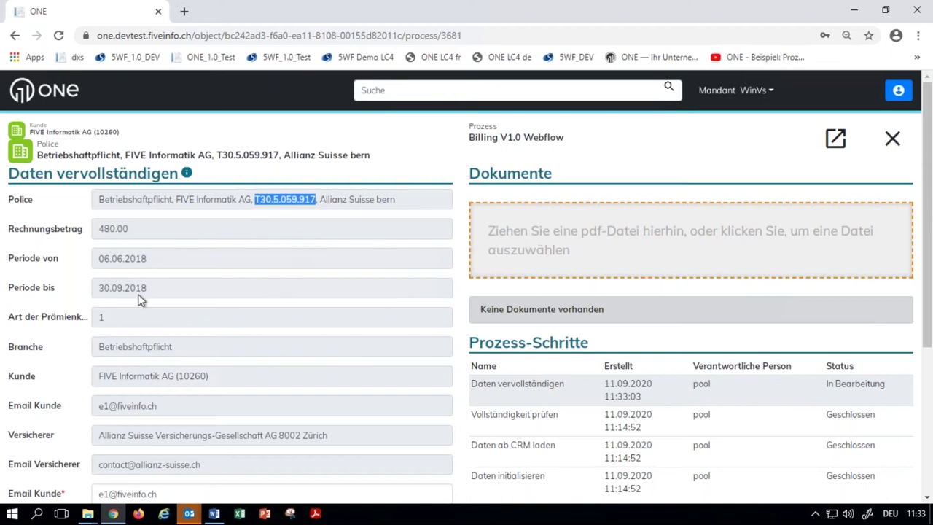
Step: Switch to File Explorer, open 3b_Allianz_T30.5.059.917.pdf from the b_Beispiele folder, check its policy and payment slip, and close the document
mouse_move(88, 513)
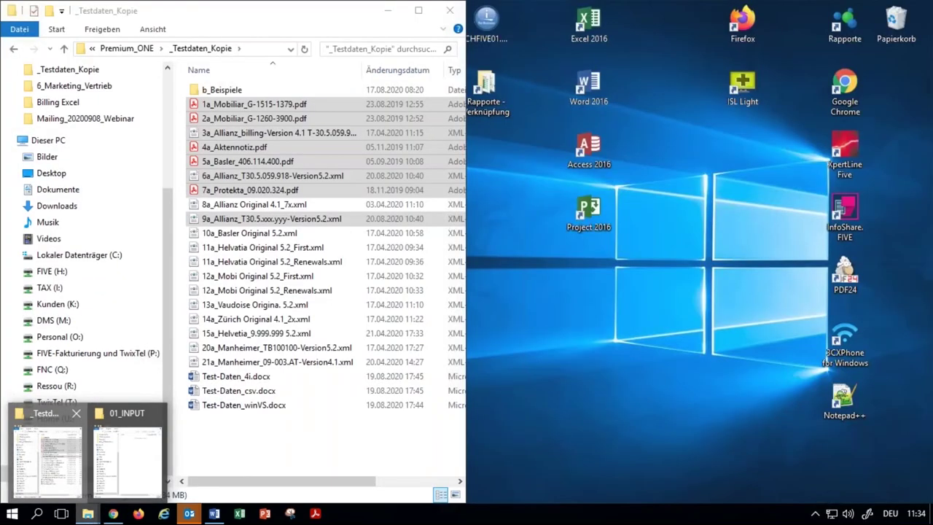
click(63, 477)
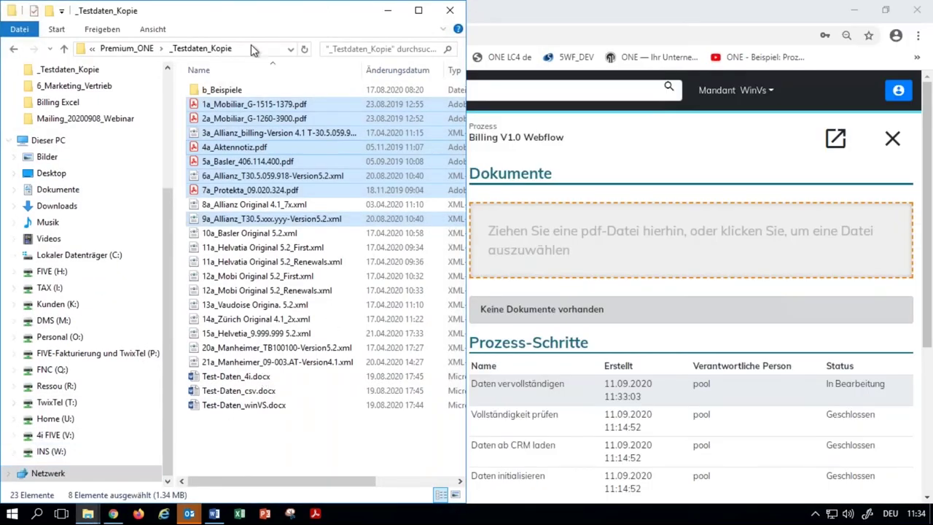
double_click(220, 91)
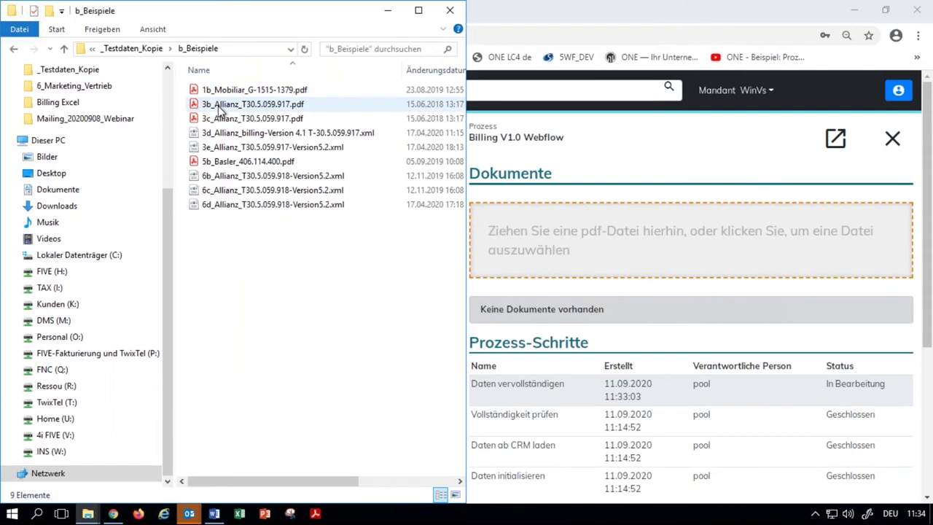
double_click(218, 106)
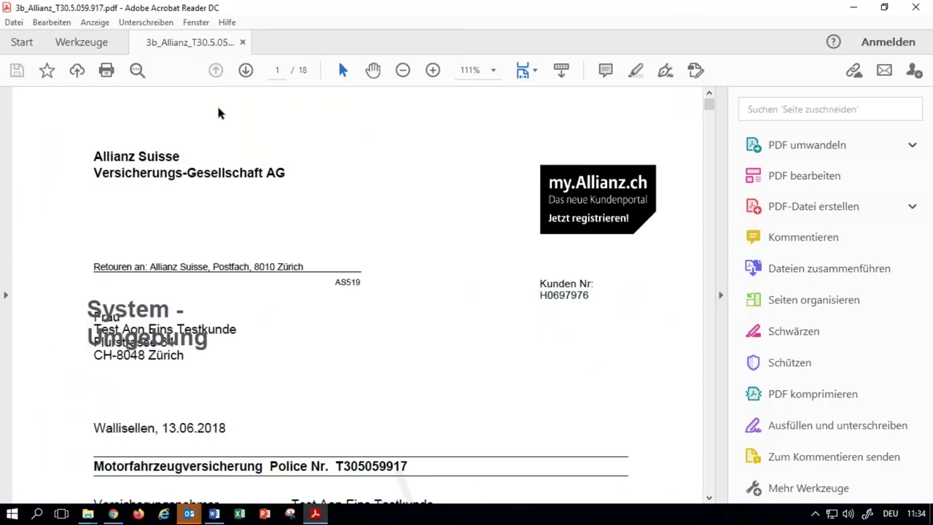
scroll(216, 250, down, 12)
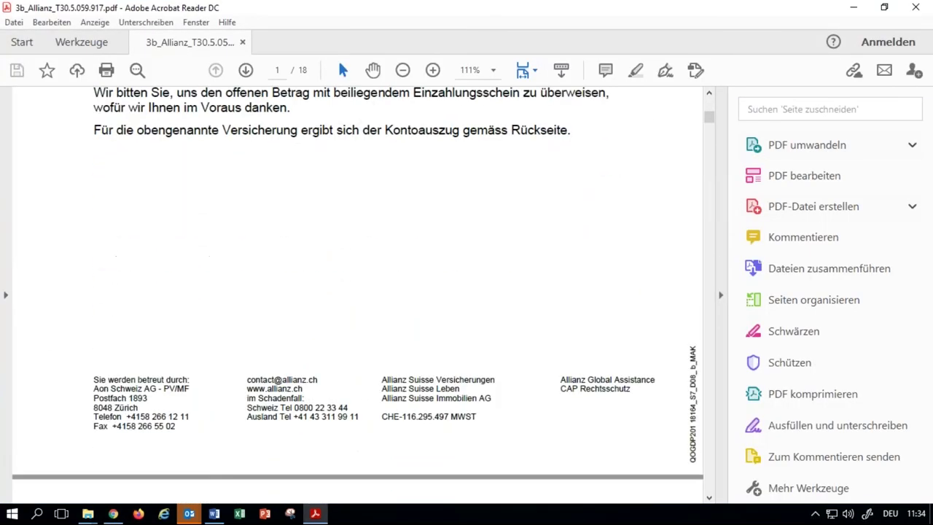
scroll(357, 291, down, 12)
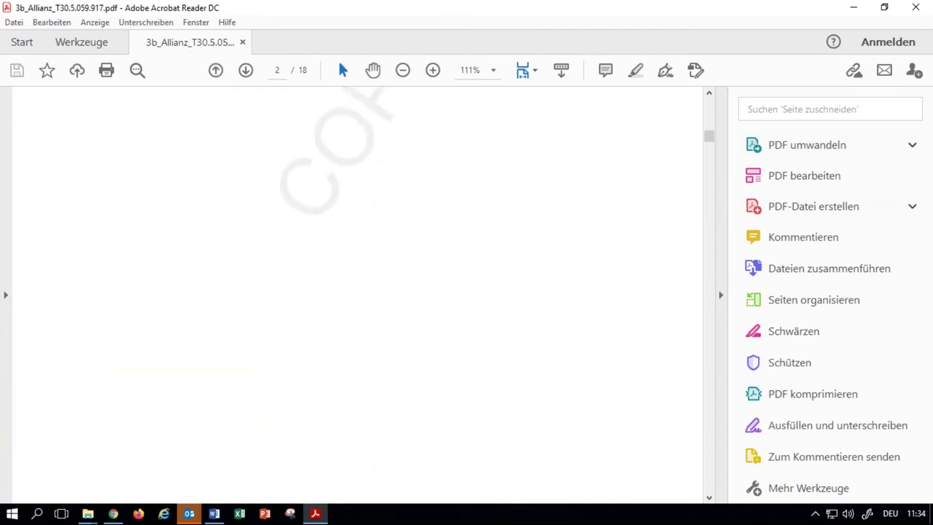
scroll(357, 291, down, 12)
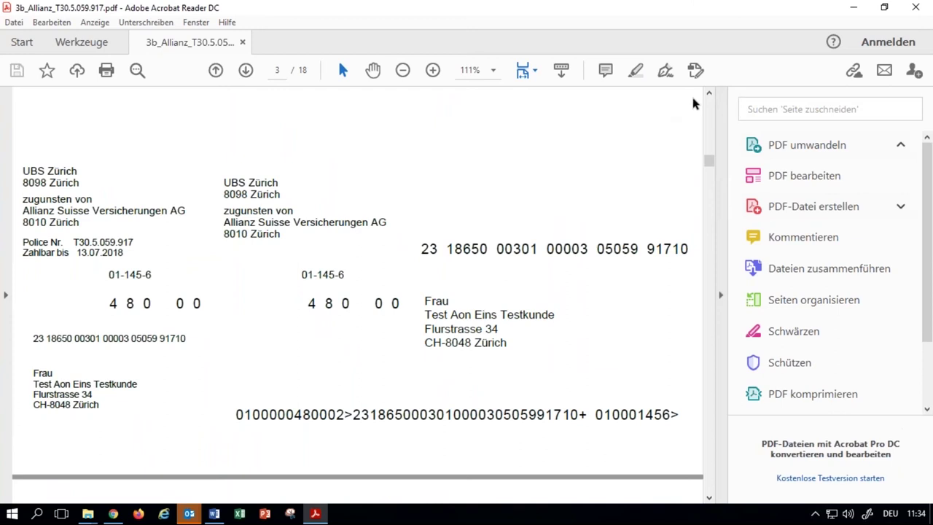
click(917, 8)
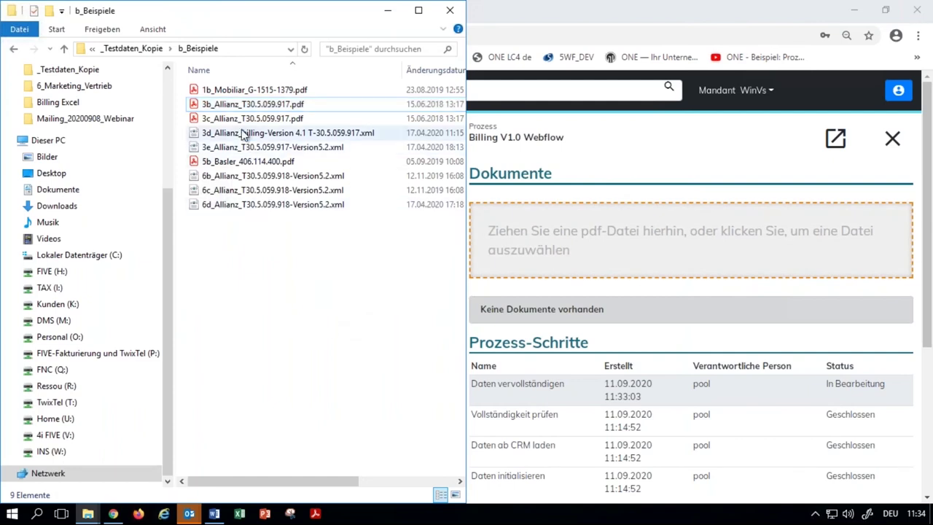
Step: Copy 3b_Allianz_T30.5.059.917.pdf from the b_Beispiele folder into the winvs 01_INPUT folder
click(230, 107)
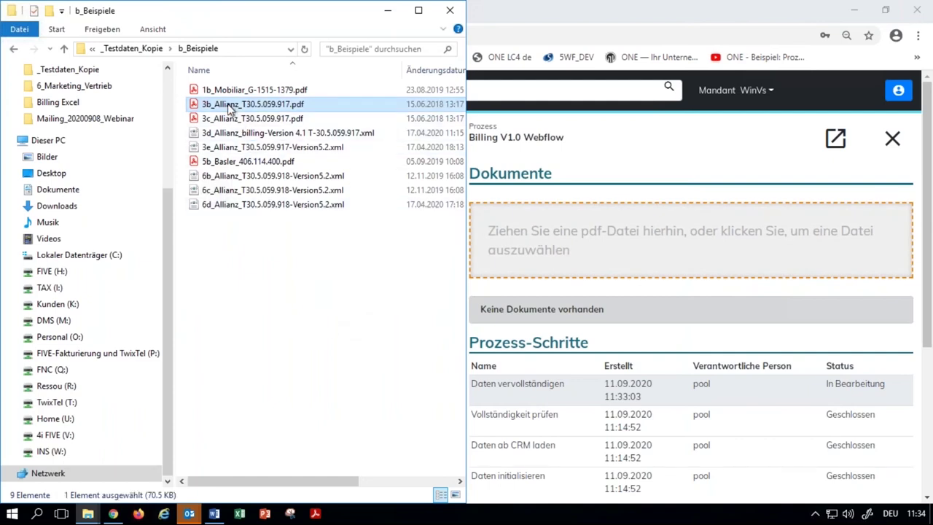
right_click(231, 106)
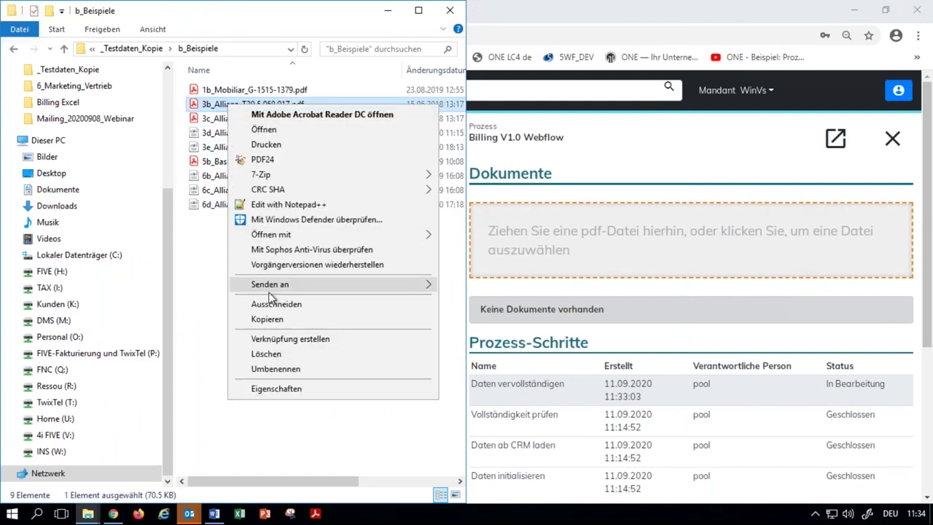
click(267, 320)
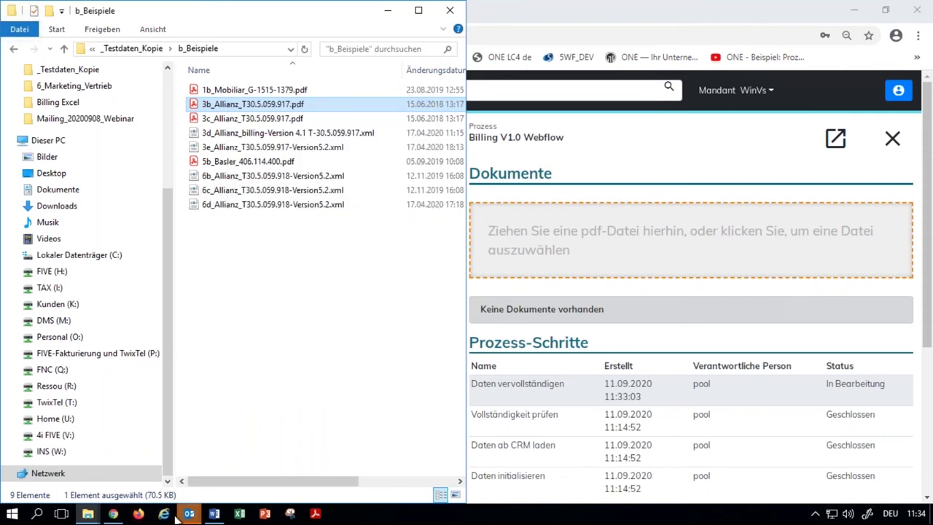
mouse_move(87, 515)
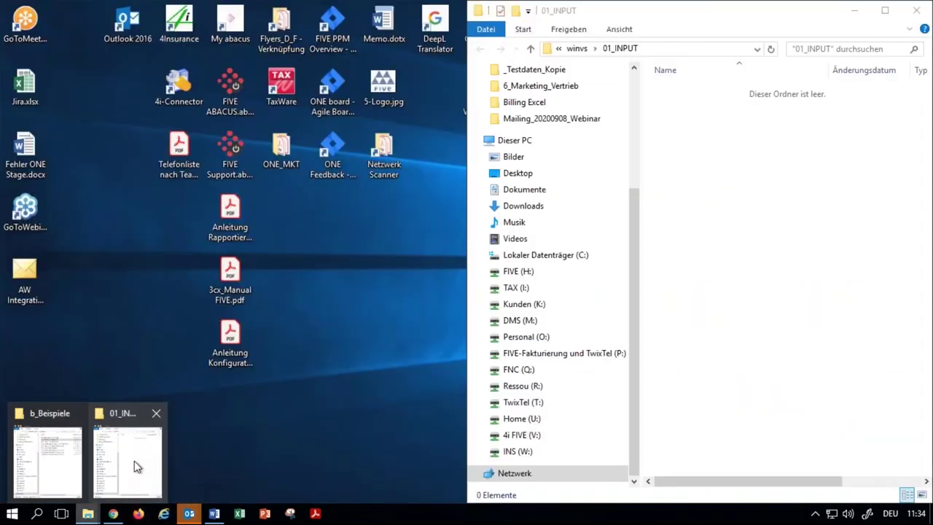
click(133, 464)
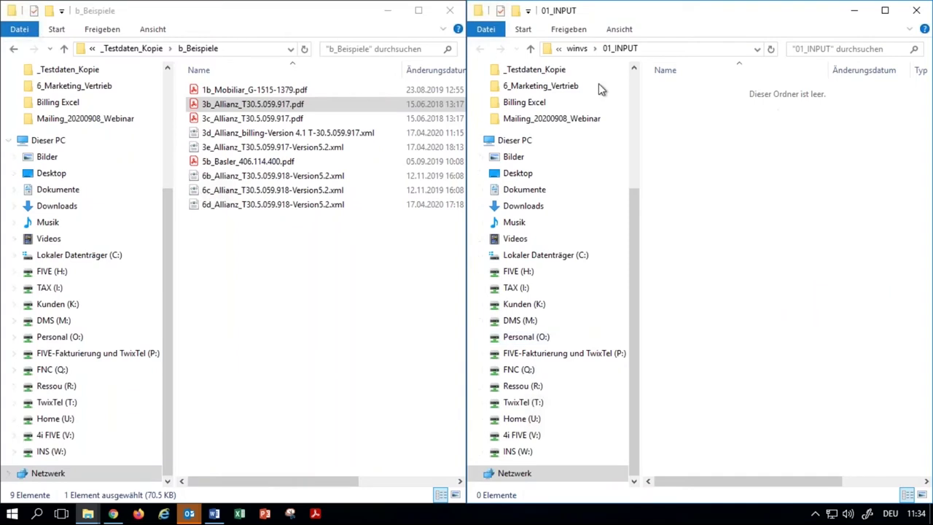
right_click(727, 177)
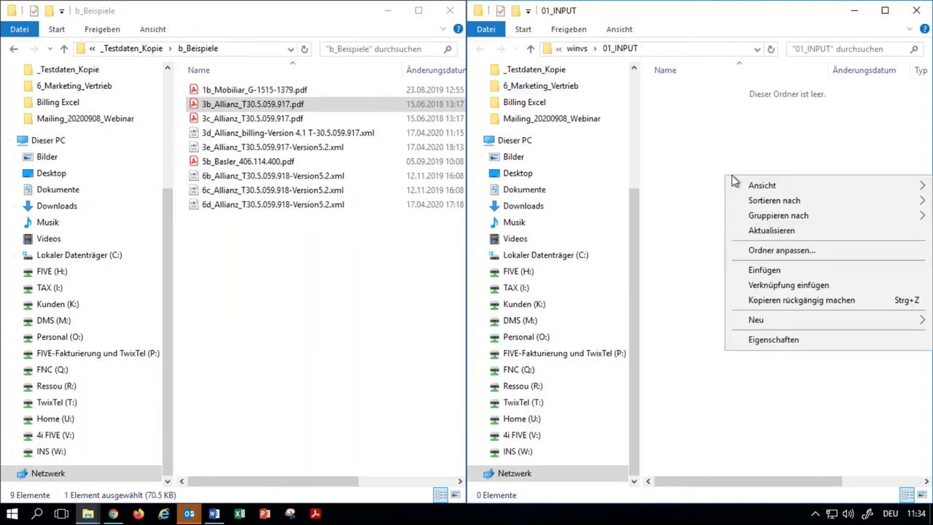
click(762, 270)
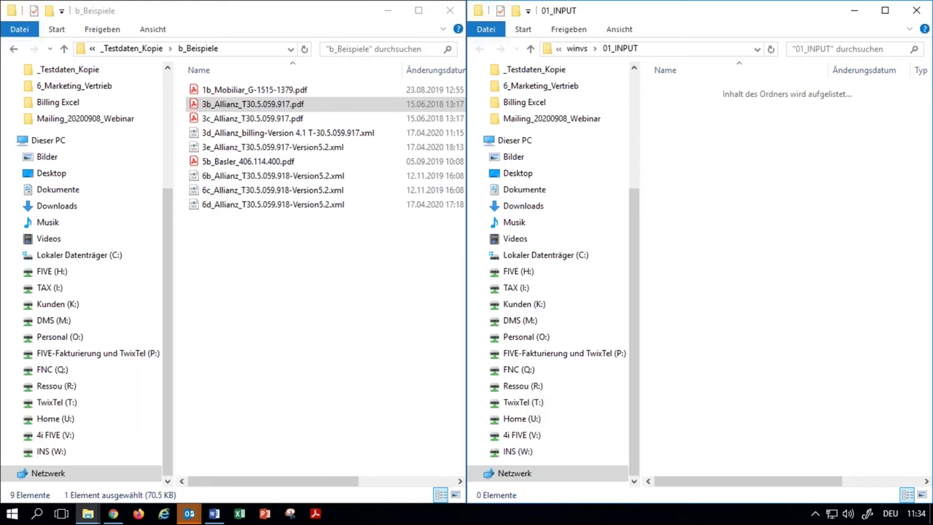
click(356, 105)
Step: Switch to ONE and reopen the FIVE Informatik AG Betriebshaftpflicht process at Daten vervollständigen to check for the attached PDF
mouse_move(113, 517)
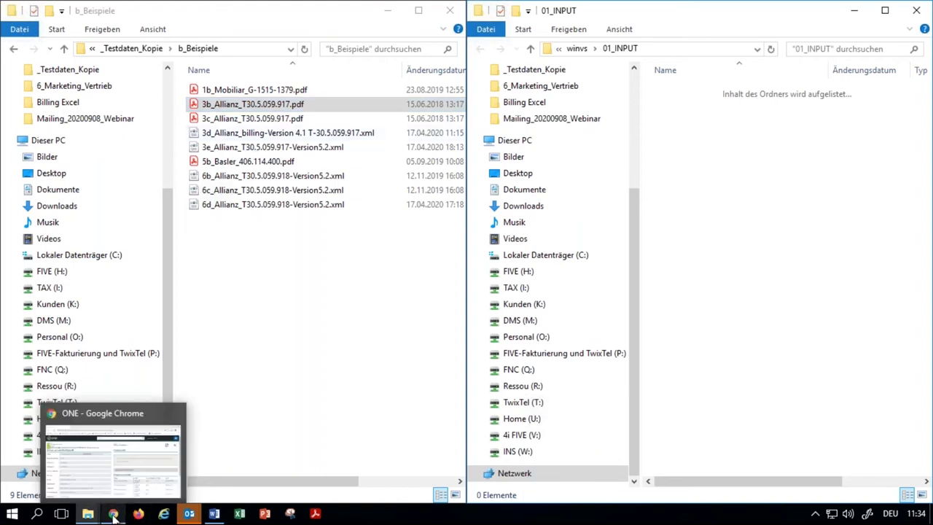
click(114, 515)
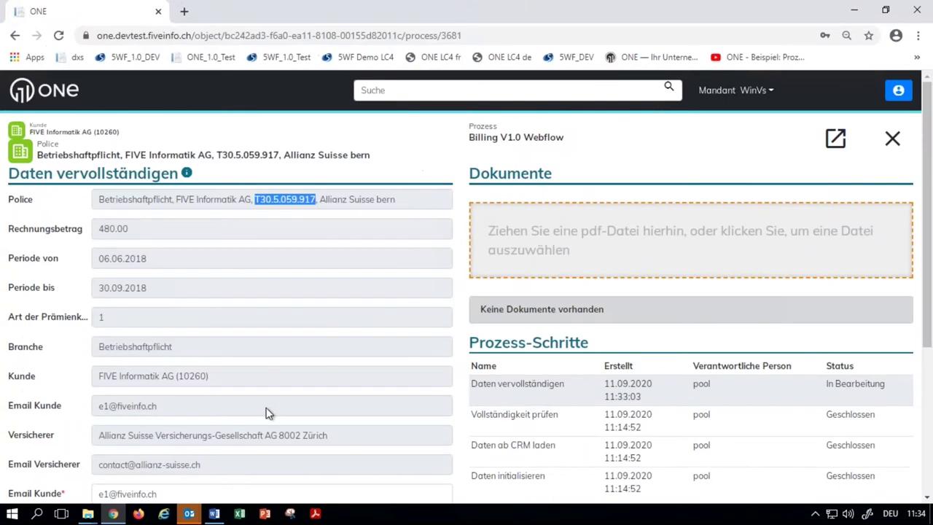
click(893, 141)
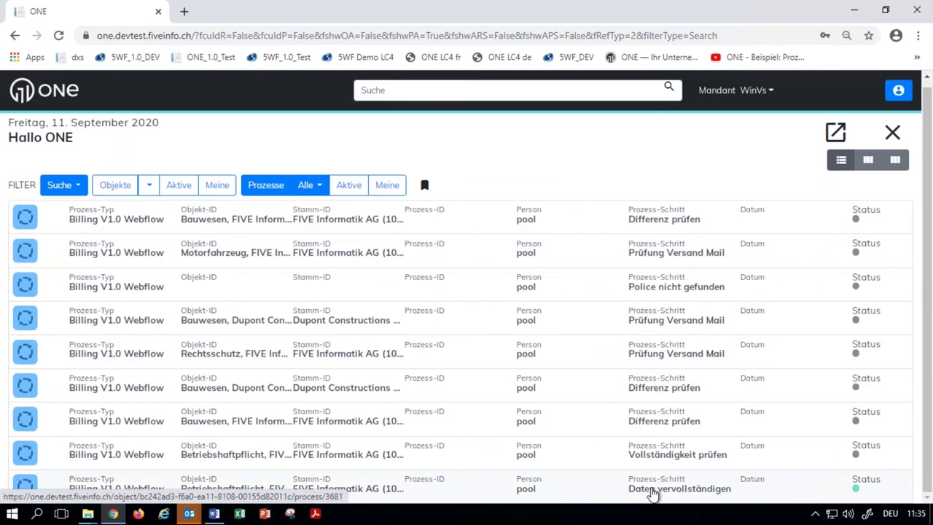
click(628, 493)
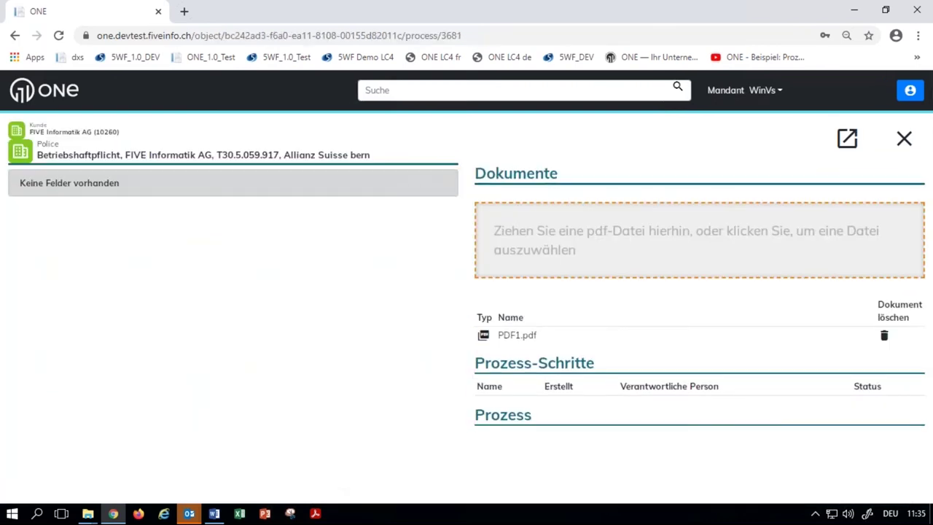
click(612, 405)
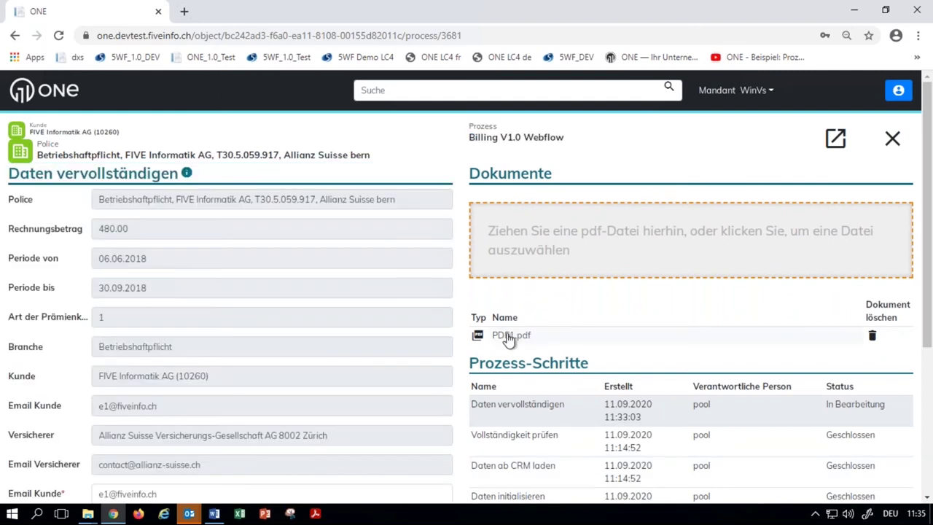
Step: Review the enlarged process diagram, then continue the process with the action Daten im CRM vervollständigt, Prozess fortsetzen
scroll(228, 359, down, 3)
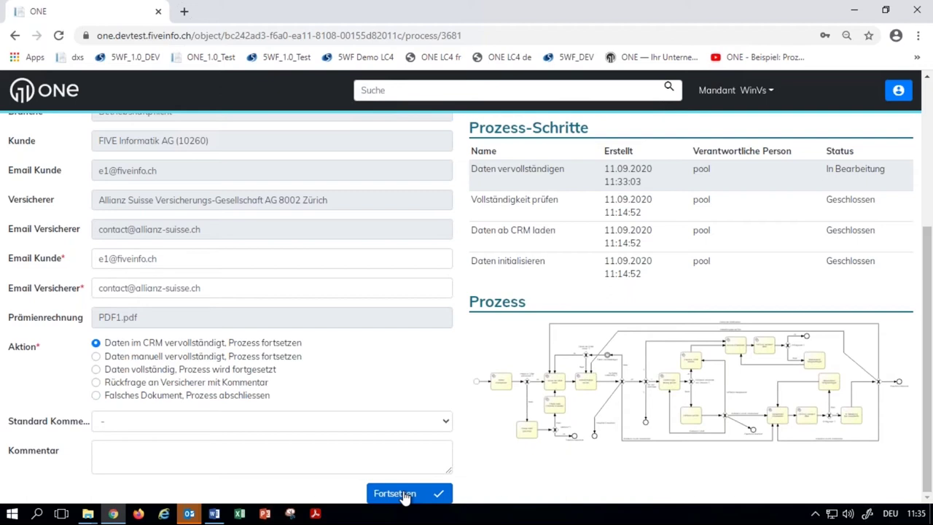
click(610, 388)
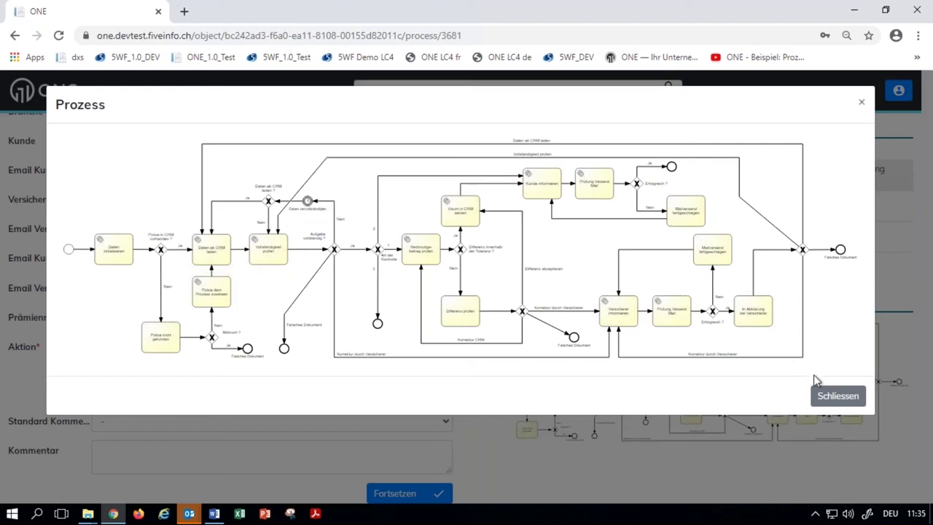
click(836, 398)
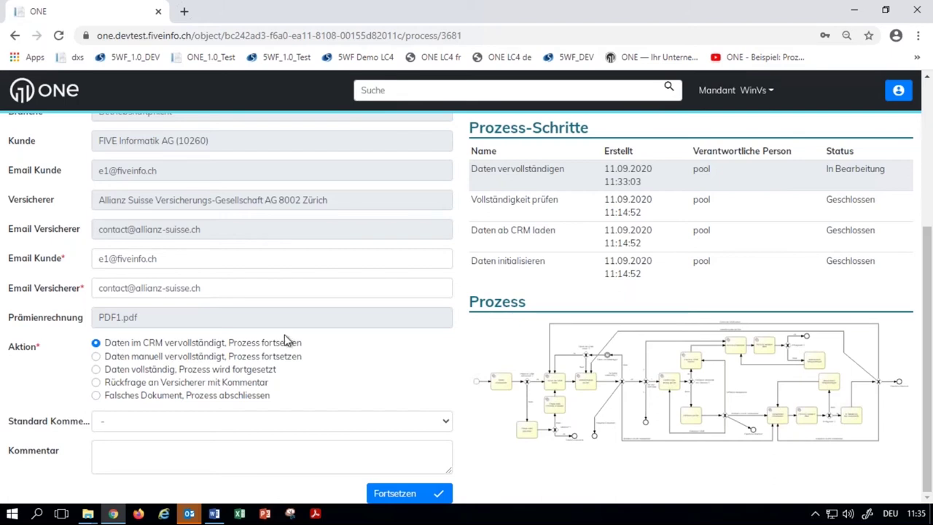
click(407, 500)
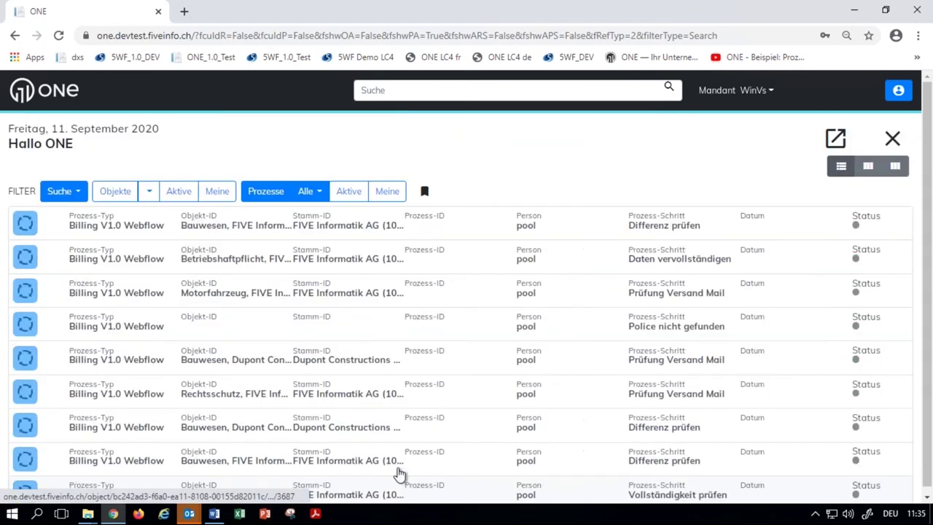
scroll(408, 455, down, 1)
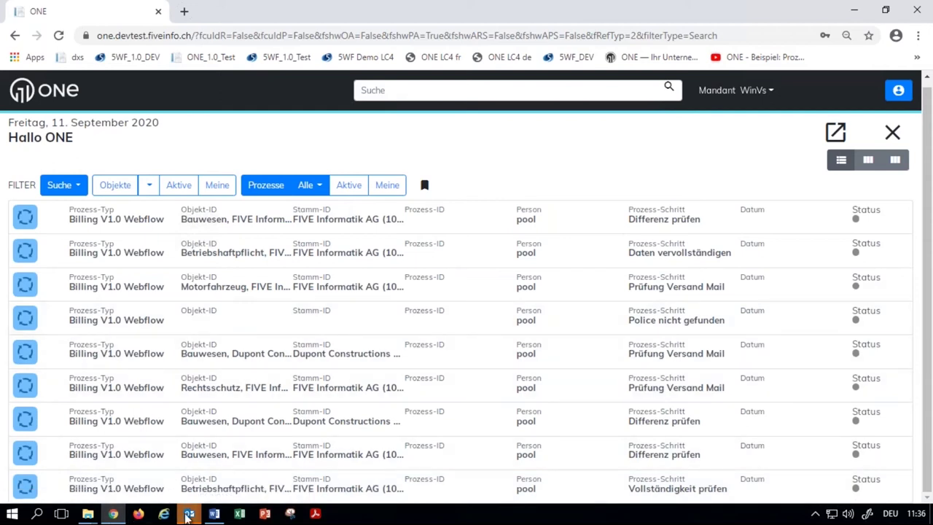
Step: Switch to Outlook, read the newest Kontrollierte Prämienrechnung e-mail, and return to ONE
mouse_move(187, 516)
click(120, 464)
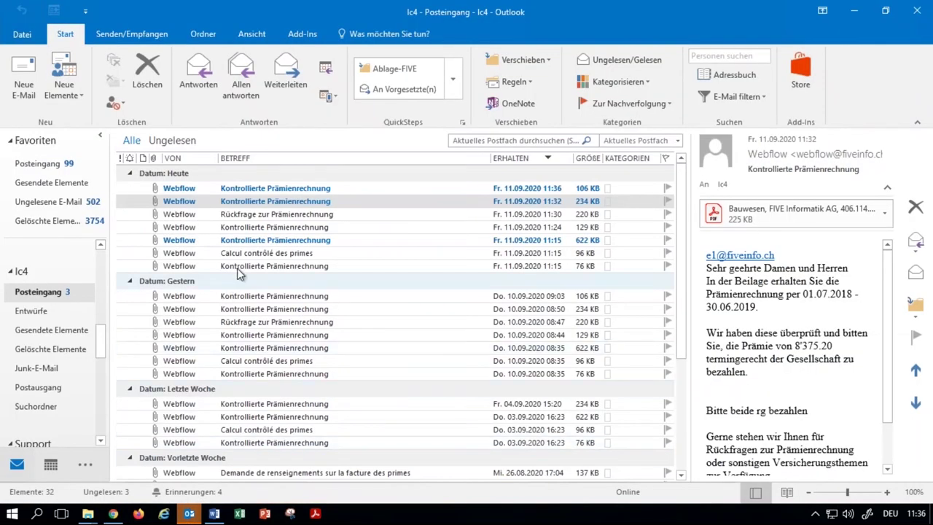
click(271, 189)
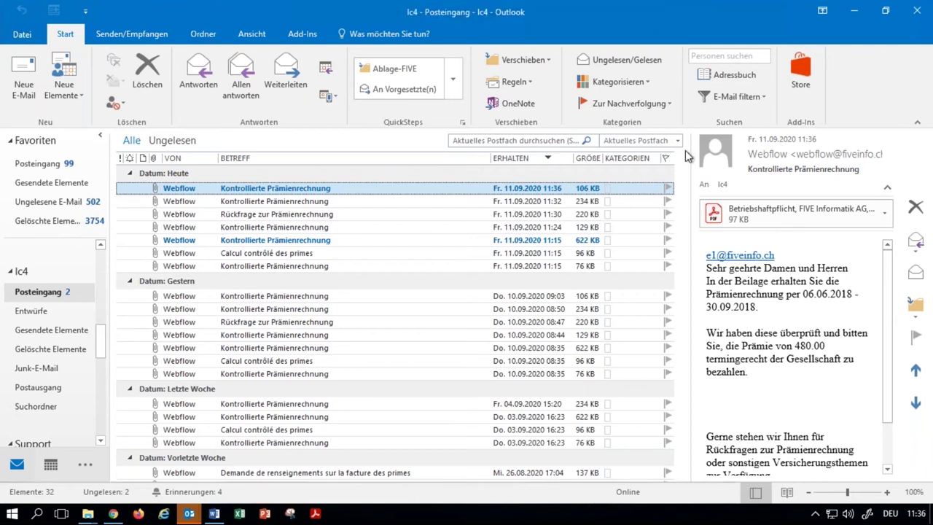
click(853, 20)
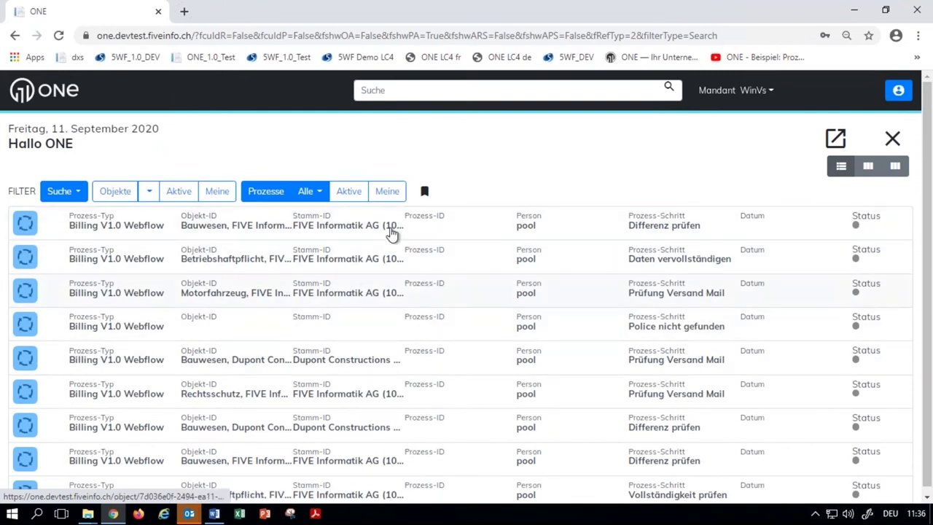
Step: Check the active-only process filter, turn it off again, and open Billing V1.0 Webflow from the view grouped by process type
click(348, 196)
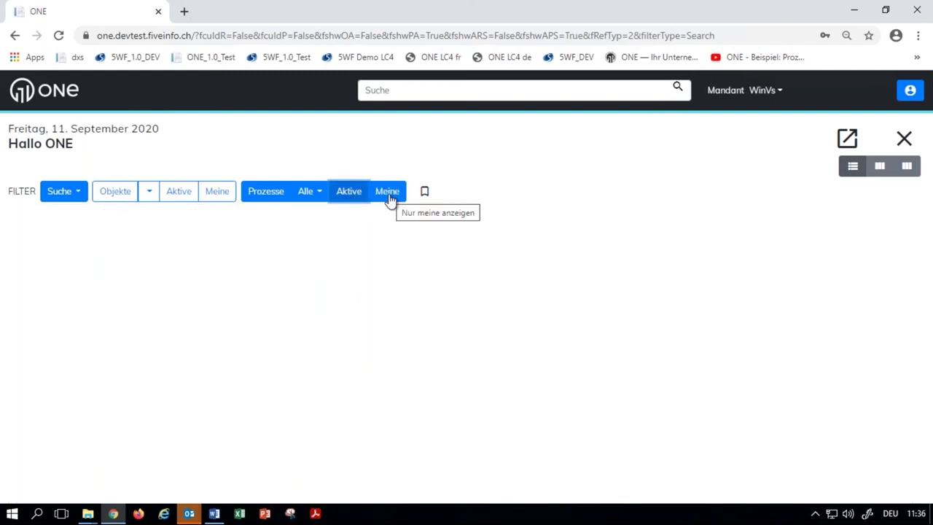
click(350, 195)
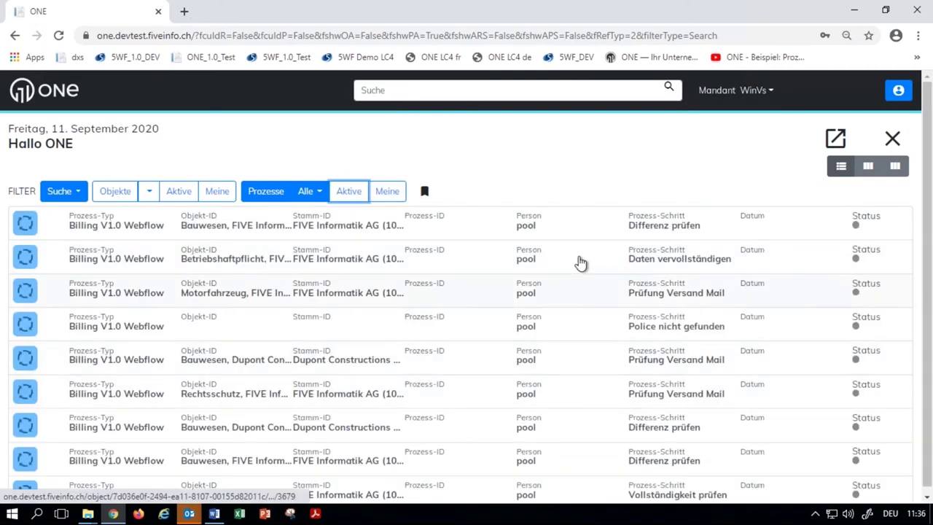
click(896, 168)
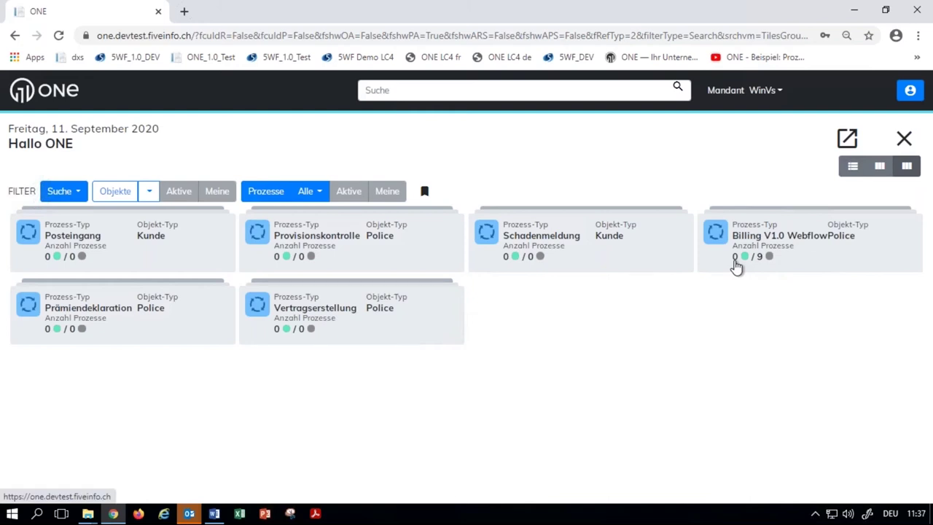
click(762, 260)
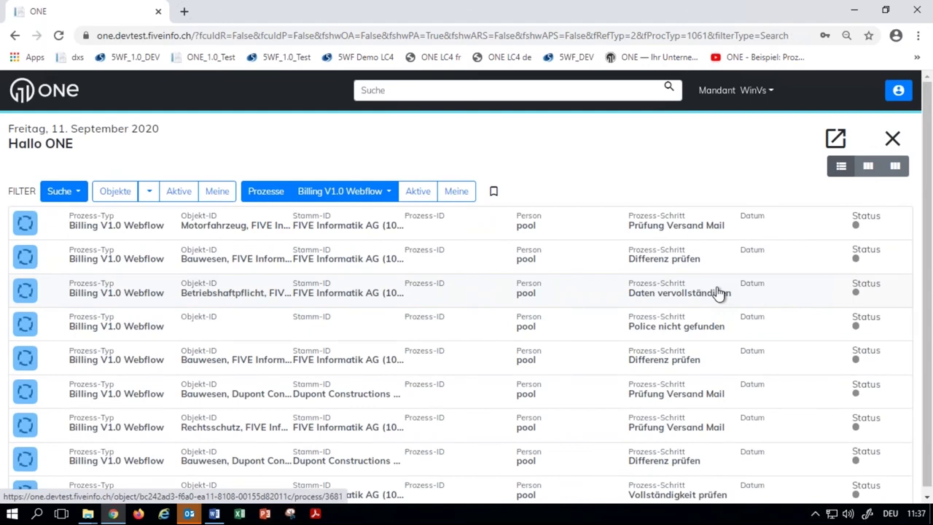
Step: Search ONE for "five", open the customer FIVE Informatik AG, and view its processes grouped by process type
click(387, 92)
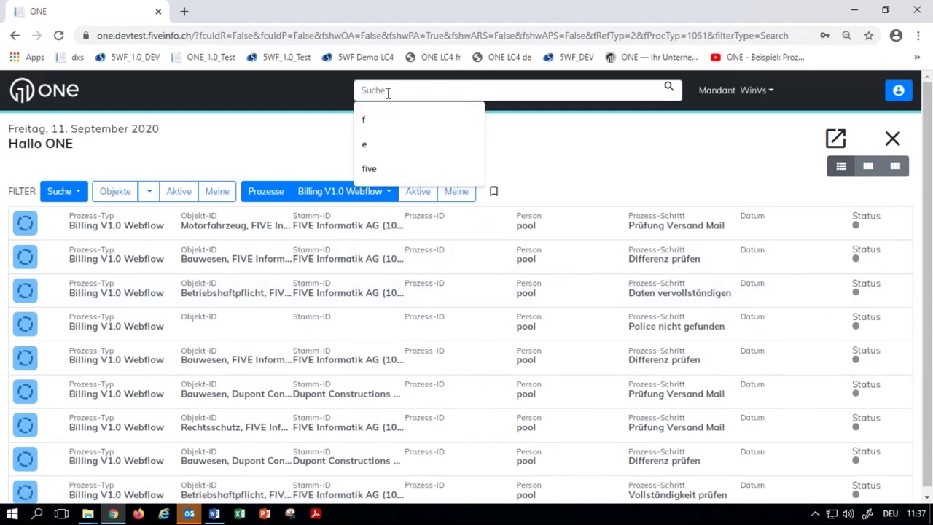
text(five)
key(Return)
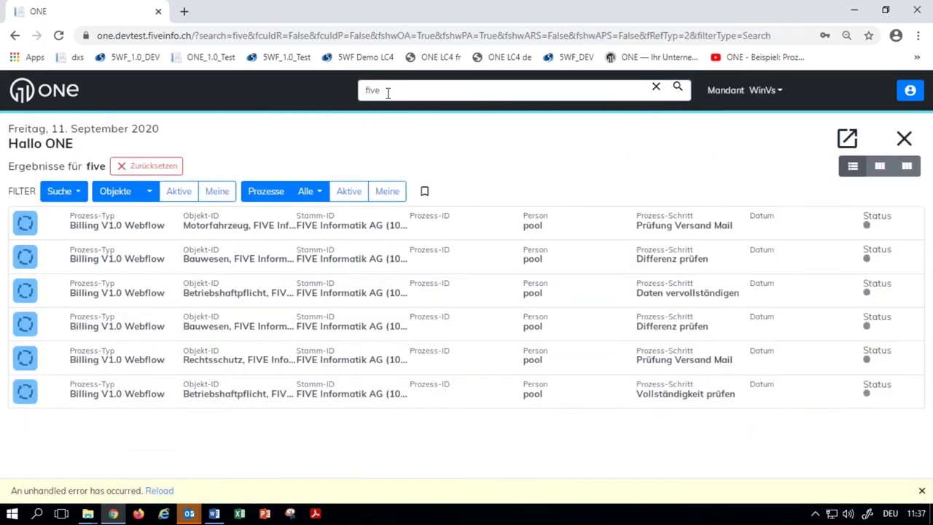
click(390, 93)
scroll(691, 193, down, 1)
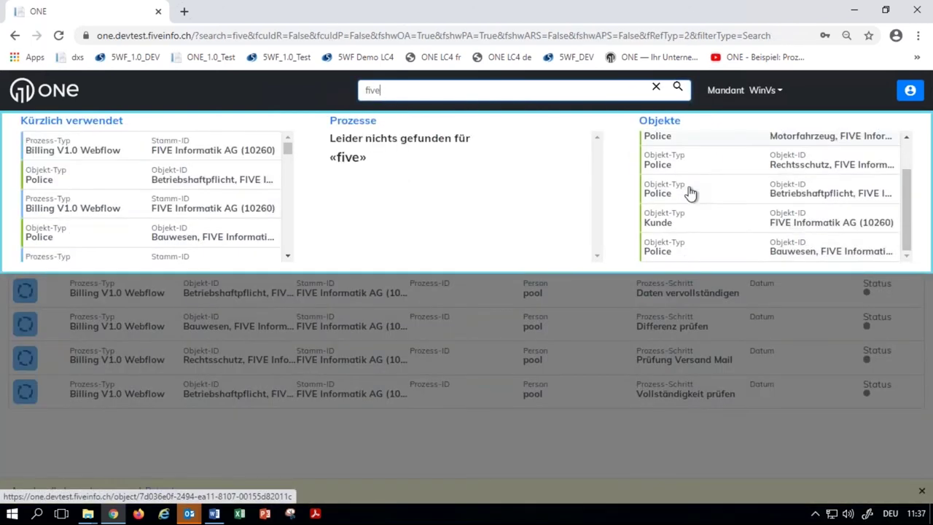
click(667, 221)
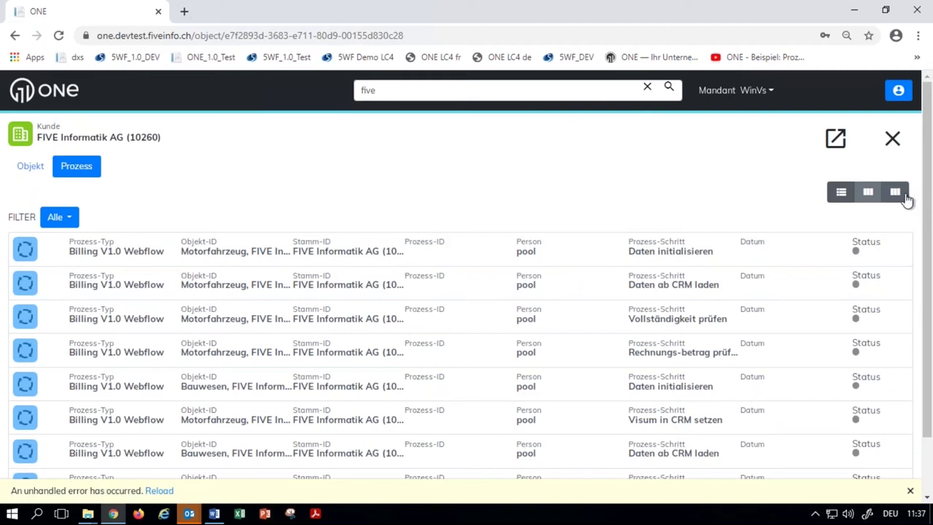
click(896, 193)
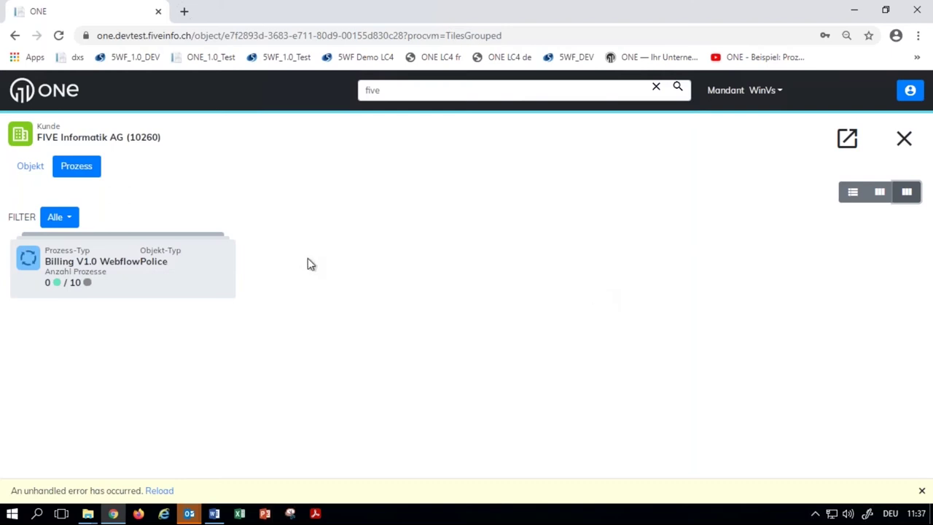
Step: Return to the ONE start page and view all processes grouped by process type
click(43, 98)
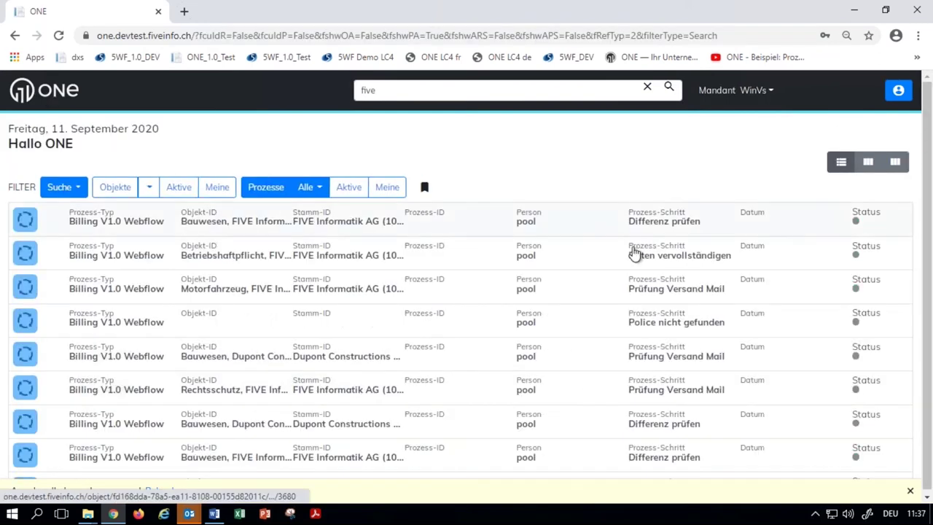
click(897, 162)
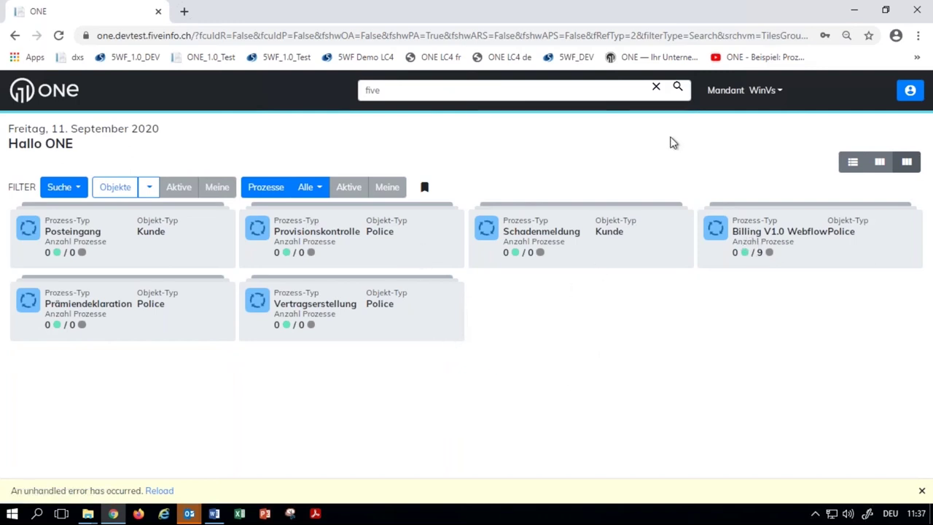
Step: Minimize ONE and the remote session, switch to PowerPoint, and start the slide show from slide 16, ONE-Prozesse
click(857, 13)
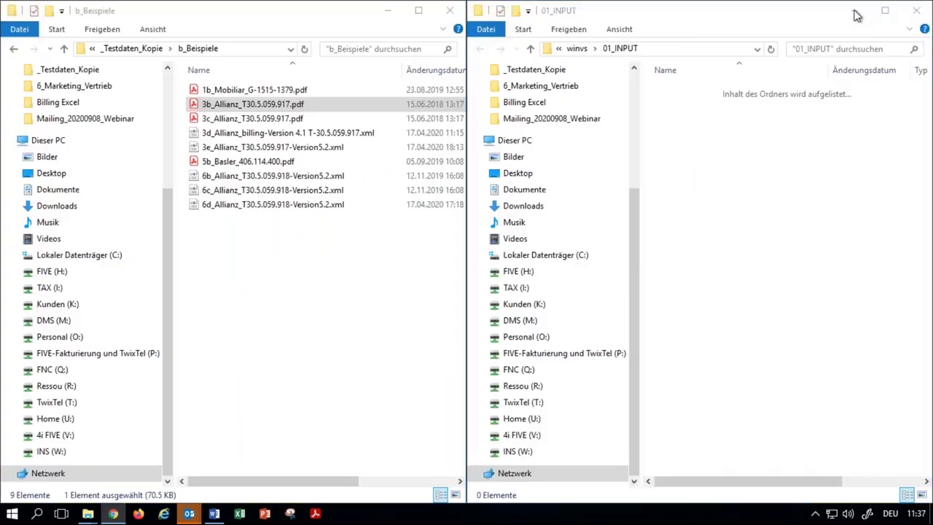
mouse_move(649, 4)
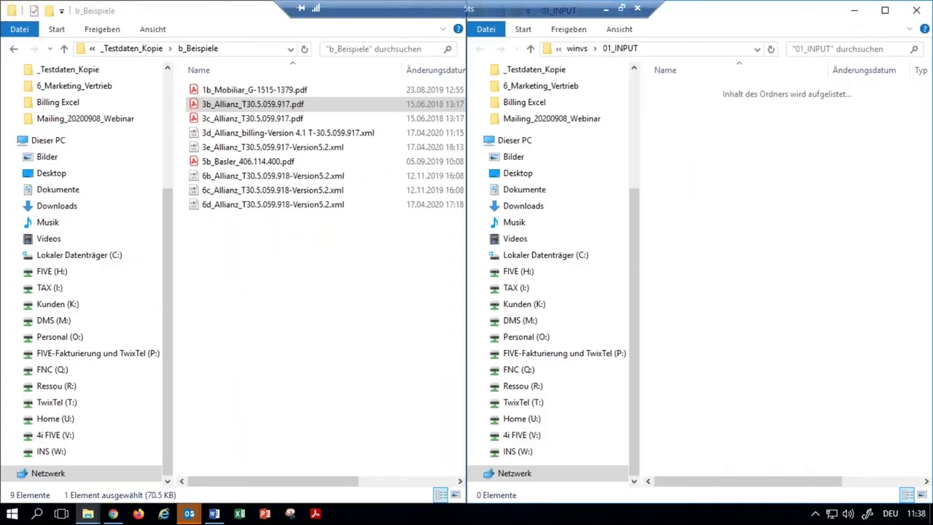
click(606, 10)
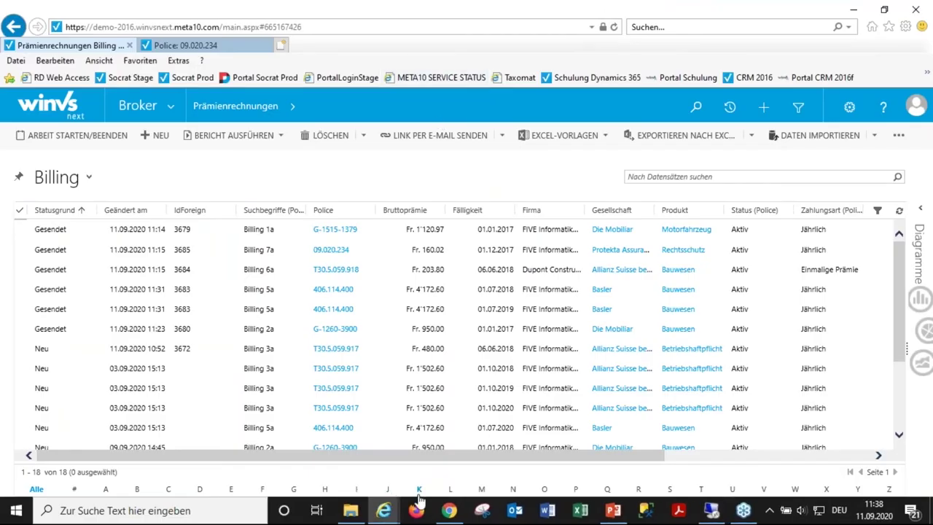
click(615, 511)
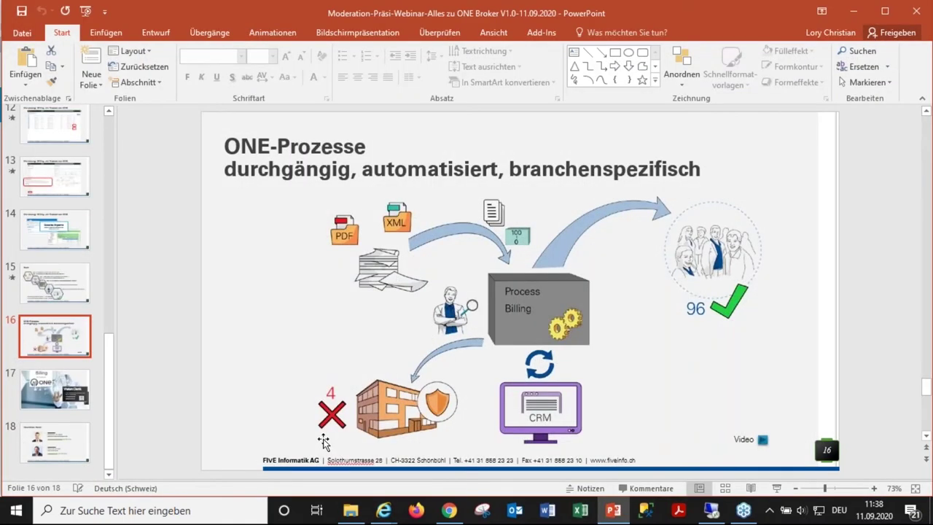
key(alt)
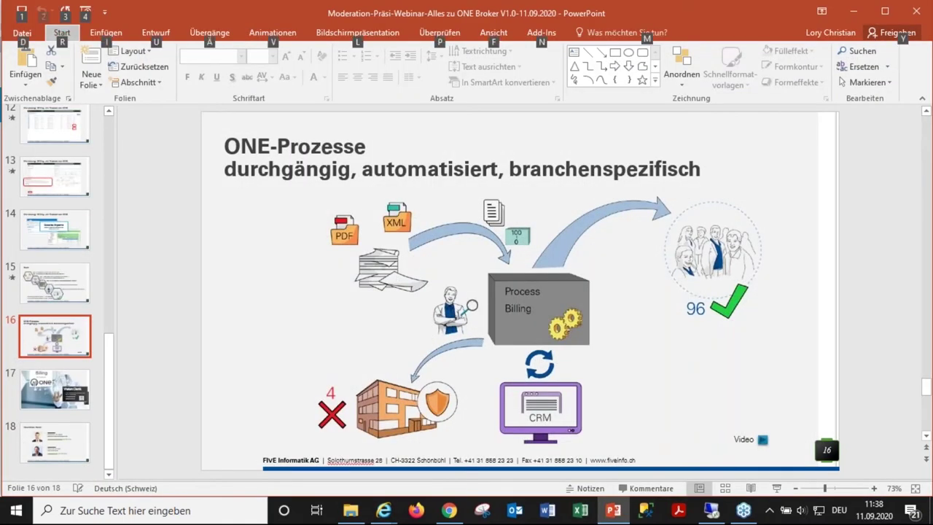
key(shift+F5)
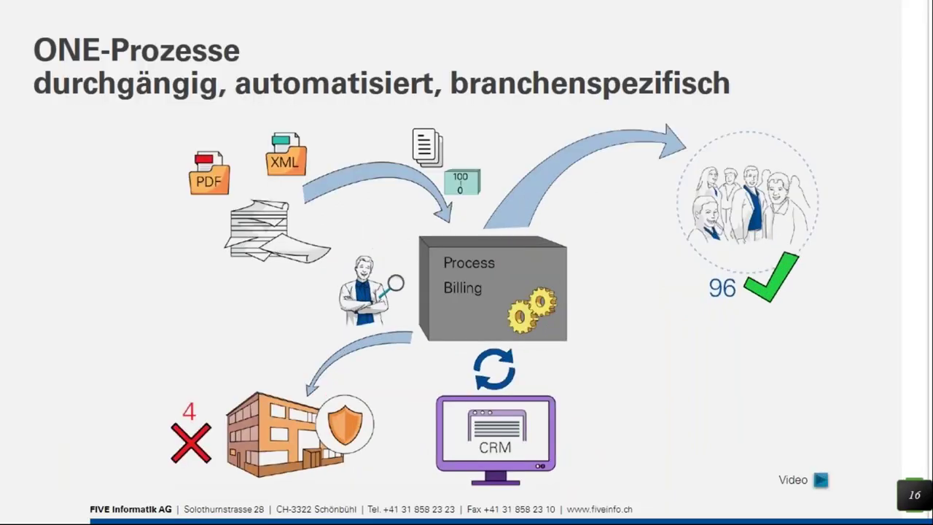